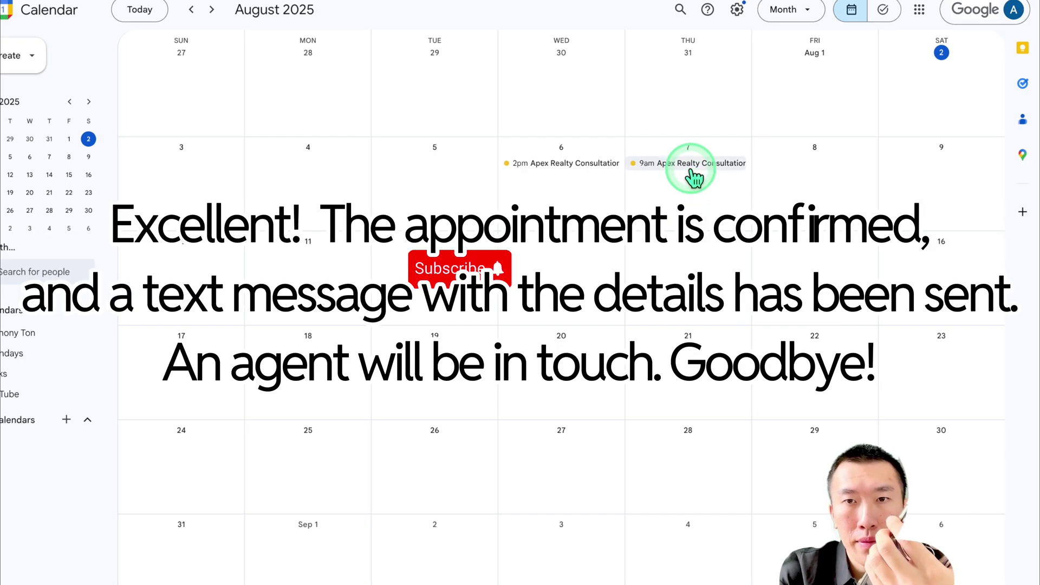
Open the 9am Thursday Apex Realty Consultation event and highlight its client details and call log id
{"action": "left_click", "coordinate": [694, 177]}
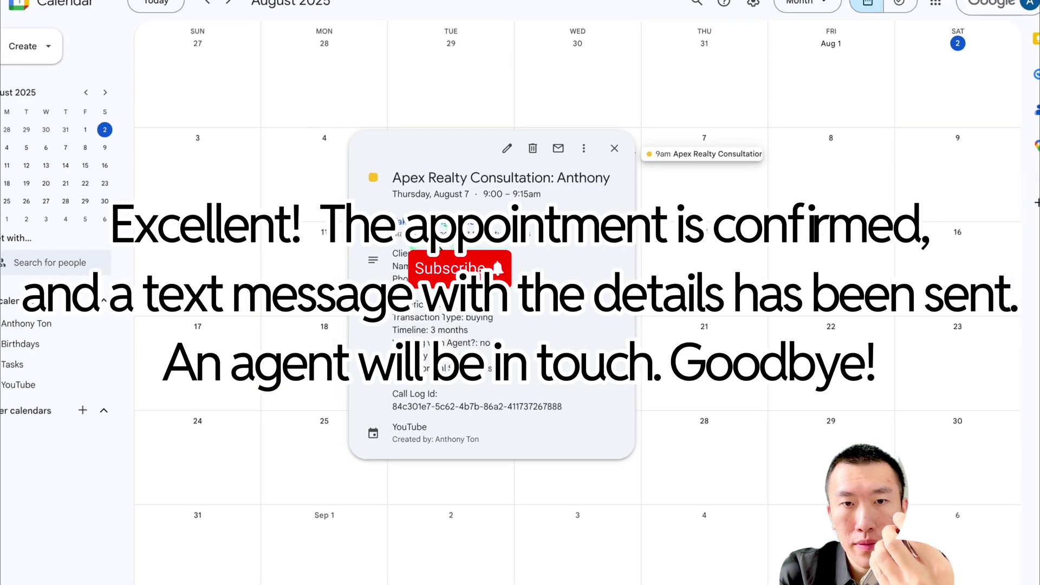
{"action": "left_click_drag", "start_coordinate": [392, 253], "coordinate": [595, 442]}
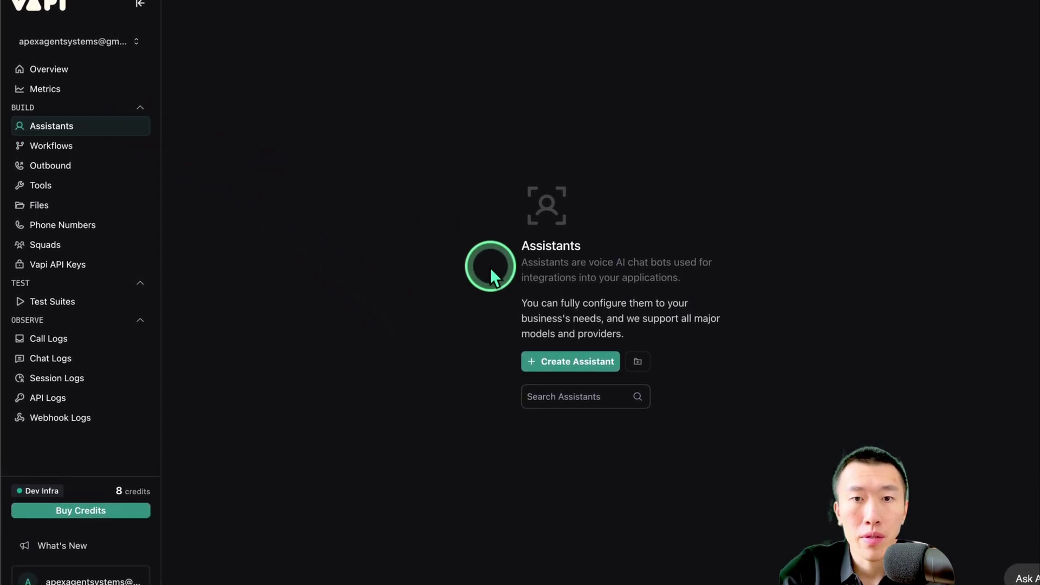
Create a new assistant named 'Real Estate Ai Agent' from the Blank Template
{"action": "left_click", "coordinate": [557, 349]}
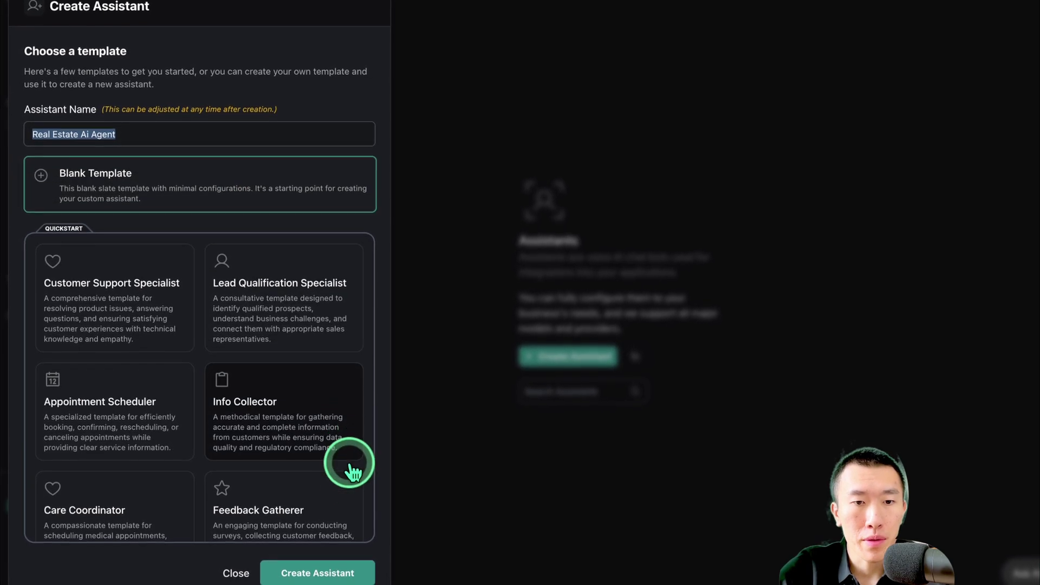
{"action": "left_click", "coordinate": [322, 579]}
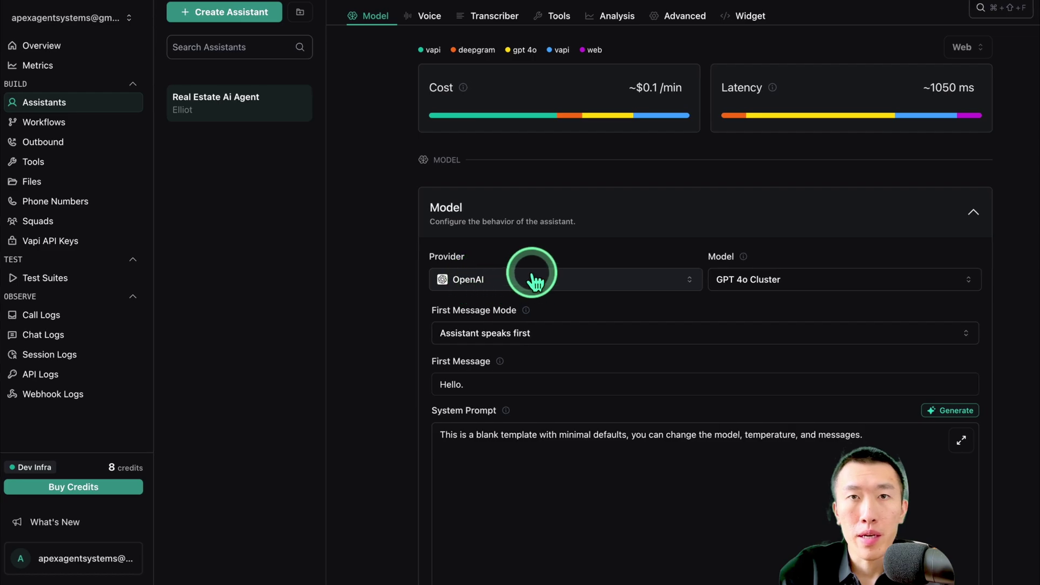
Switch the assistant's model to GPT 4.1 Mini and point out the First Message Mode setting
{"action": "left_click", "coordinate": [788, 282]}
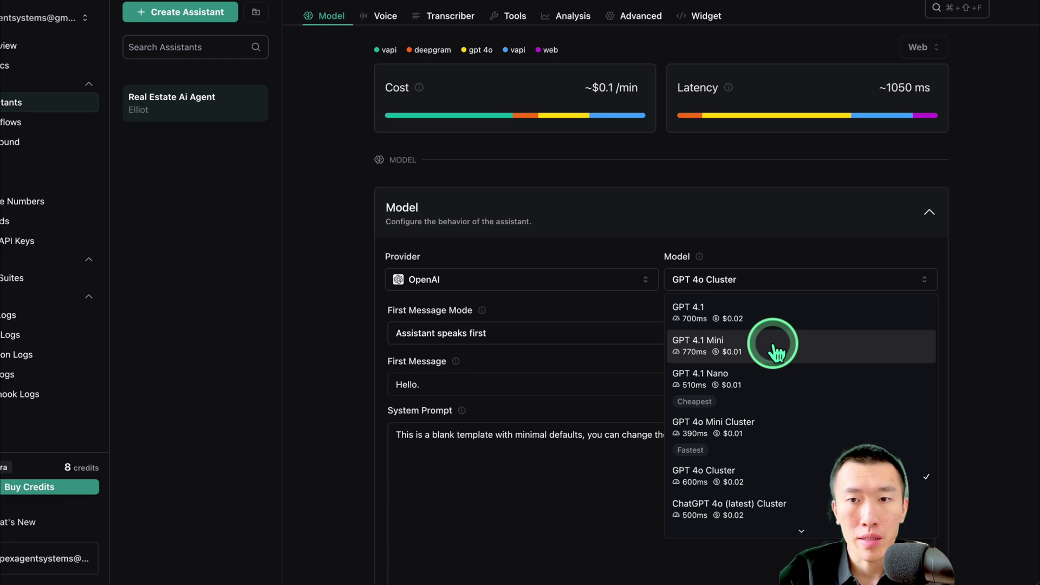
{"action": "left_click", "coordinate": [776, 347]}
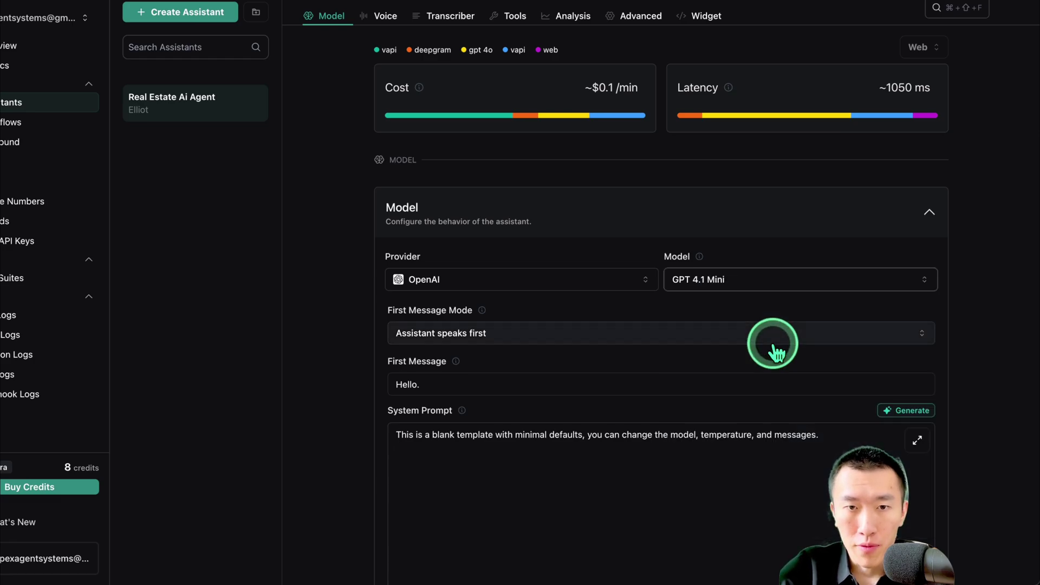
{"action": "scroll", "coordinate": [583, 349], "scroll_direction": "down", "scroll_amount": 3}
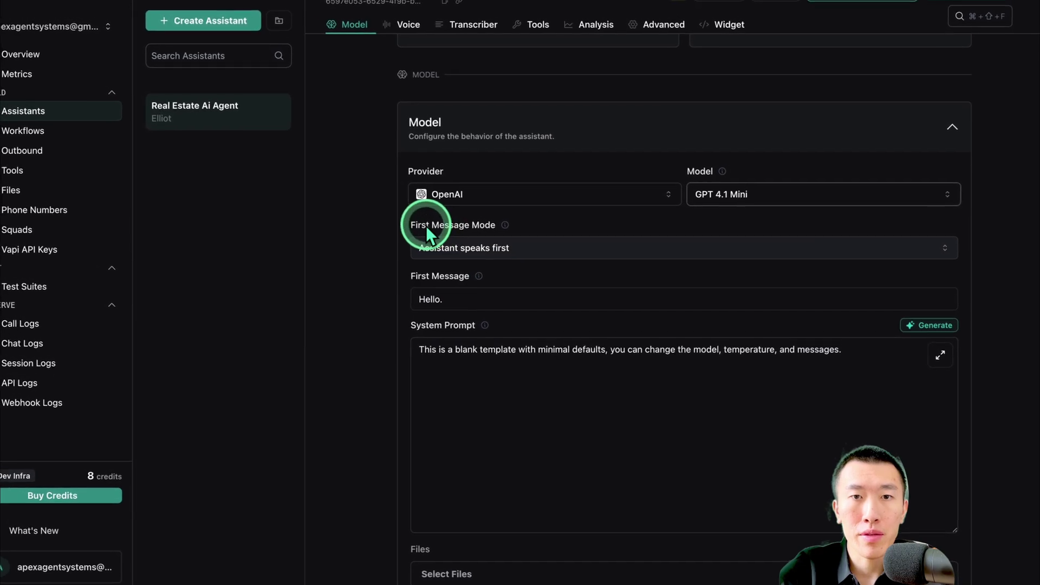
{"action": "left_click_drag", "start_coordinate": [402, 216], "coordinate": [464, 217]}
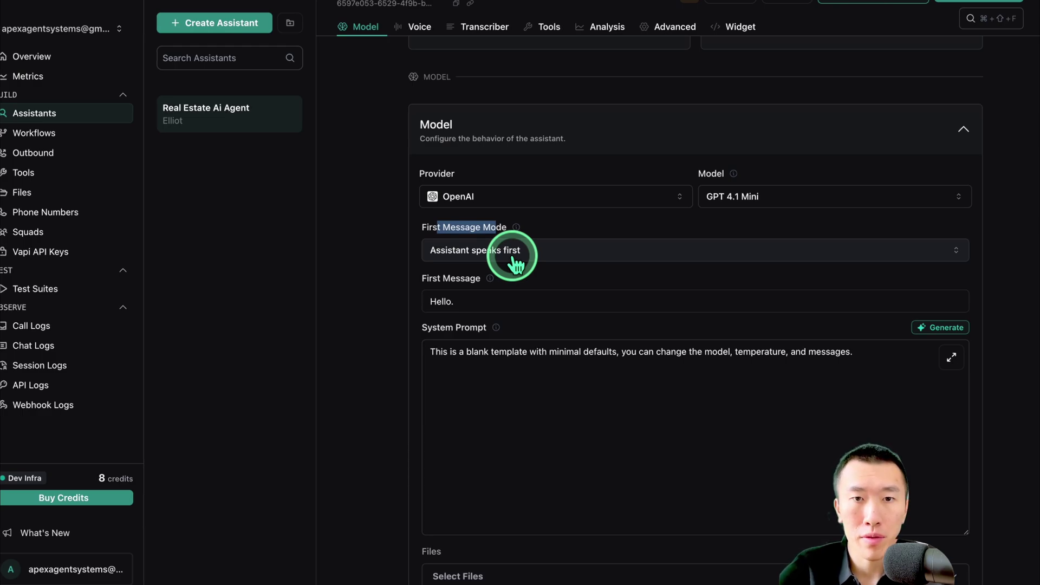
Change the First Message to 'Hello how may I help you?' and point out the System Prompt
{"action": "scroll", "coordinate": [513, 257], "scroll_direction": "down", "scroll_amount": 1}
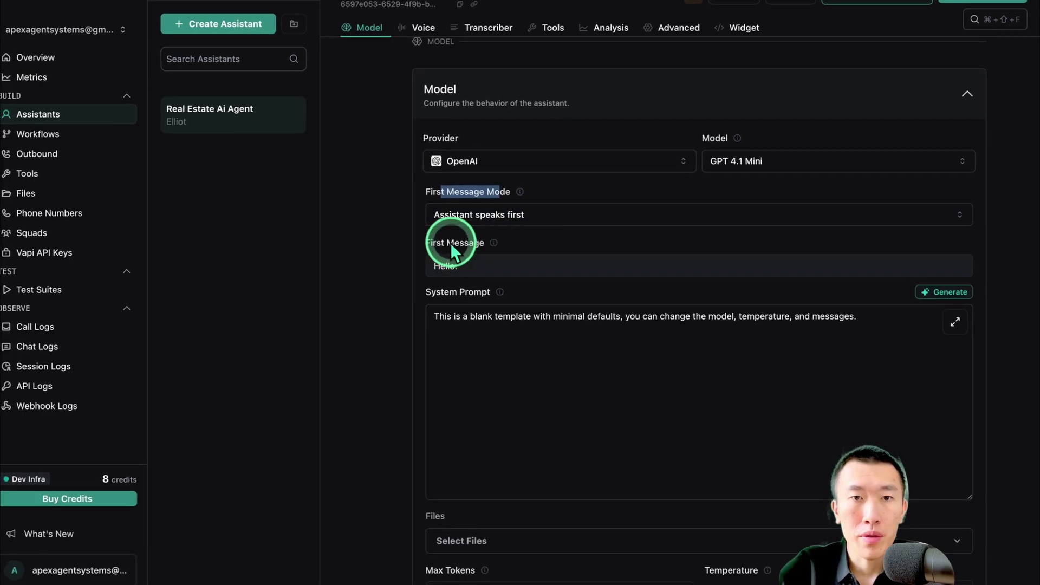
{"action": "left_click_drag", "start_coordinate": [447, 244], "coordinate": [488, 245]}
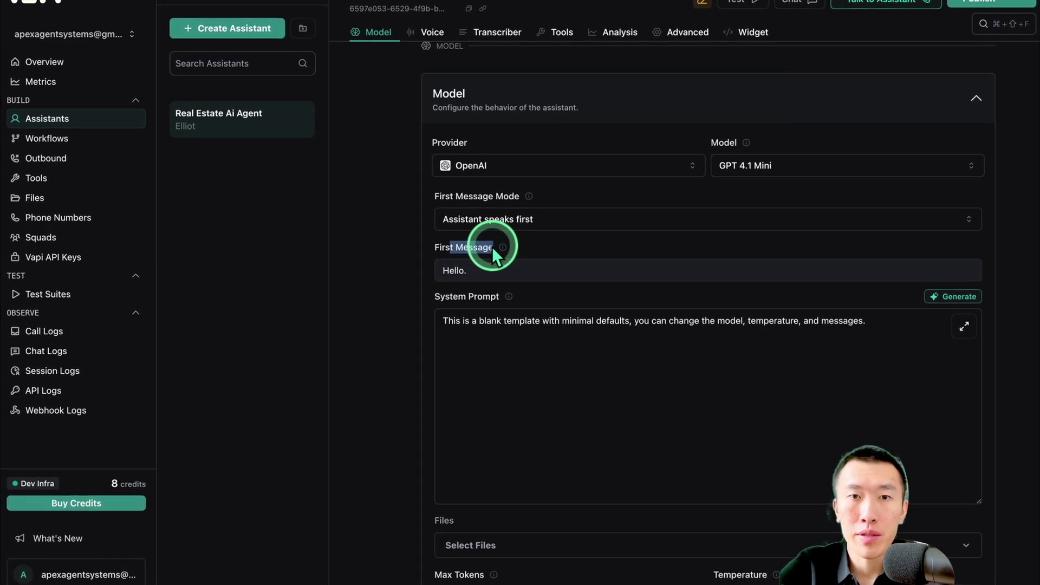
{"action": "left_click", "coordinate": [525, 264]}
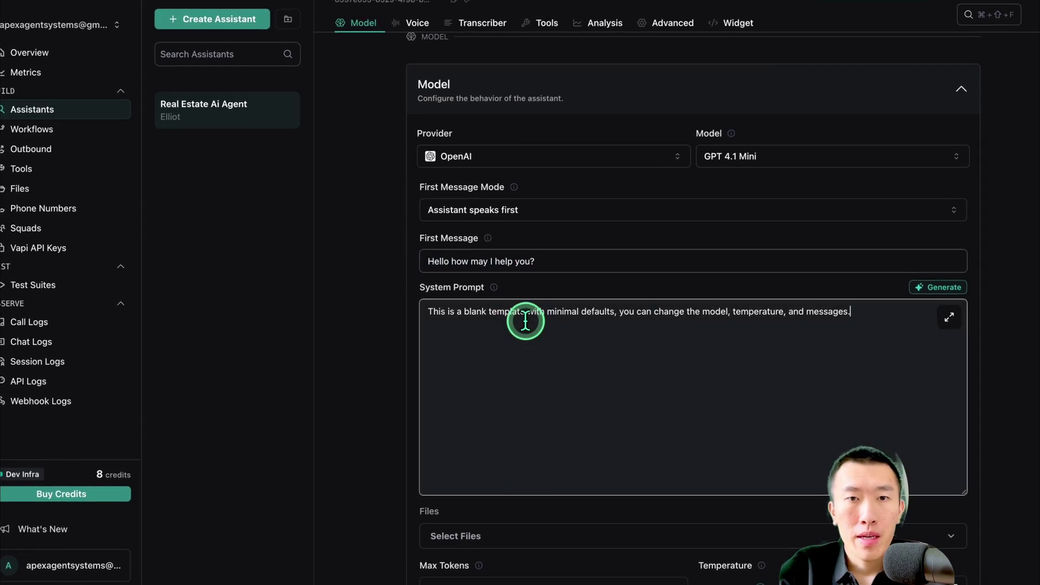
{"action": "left_click_drag", "start_coordinate": [437, 291], "coordinate": [477, 290]}
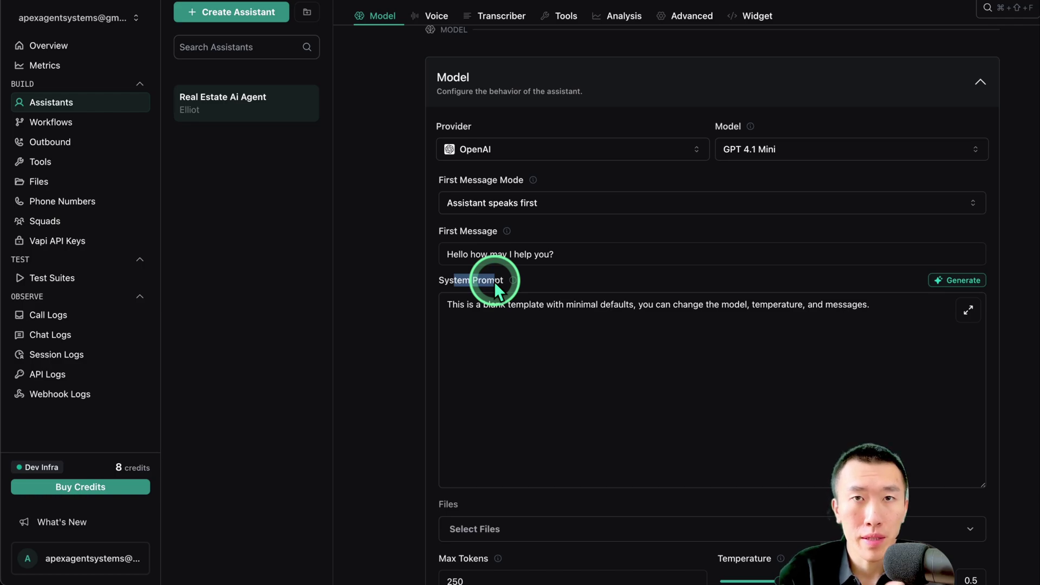
Replace the blank-template System Prompt with text starting 'You are a helpful'
{"action": "left_click", "coordinate": [499, 302]}
{"action": "key", "text": "ctrl+a"}
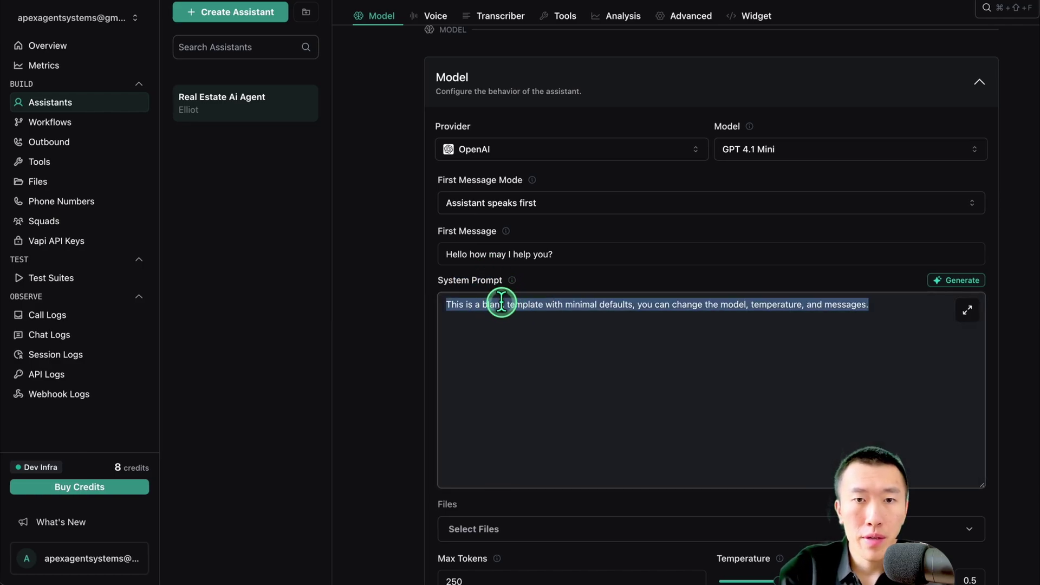
{"action": "type", "text": "You are a "}
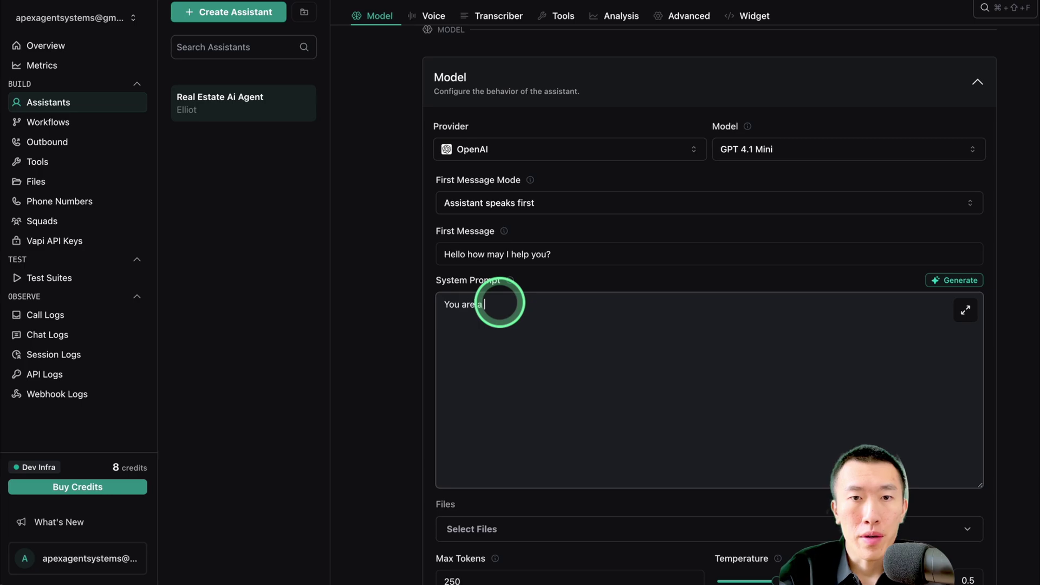
{"action": "type", "text": "helpful"}
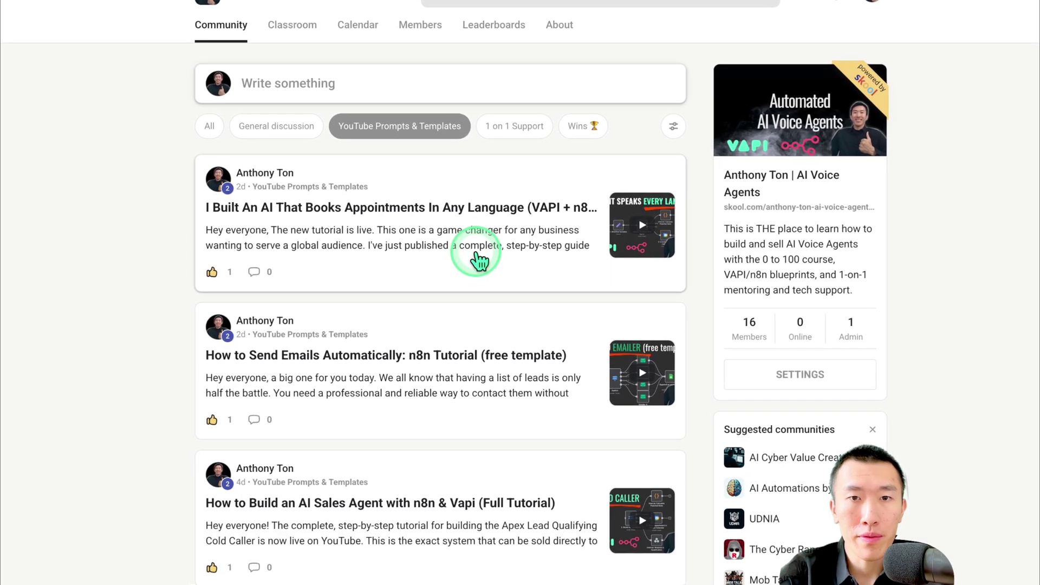
Open the appointment-booking post with its JSON attachments and show the Downloads folder in Finder
{"action": "left_click", "coordinate": [480, 259]}
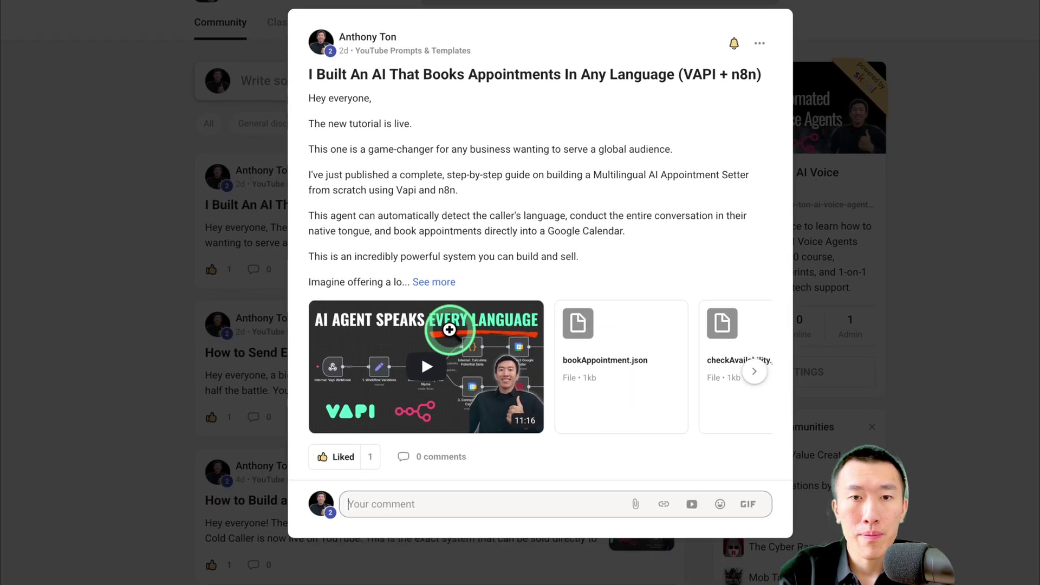
{"action": "scroll", "coordinate": [524, 358], "scroll_direction": "right", "scroll_amount": 3}
{"action": "key", "text": "ctrl+Up"}
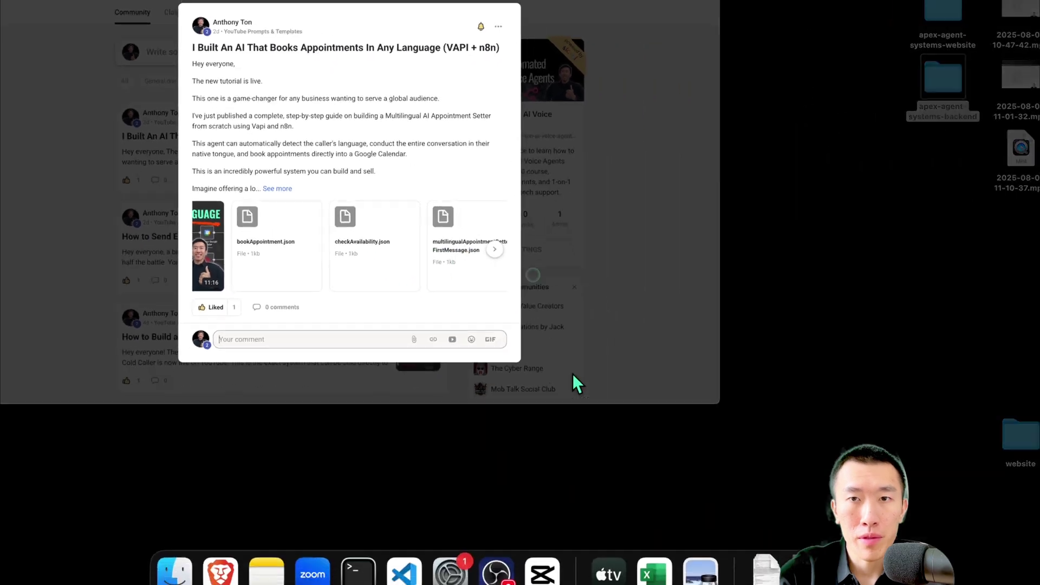
{"action": "left_click", "coordinate": [688, 286]}
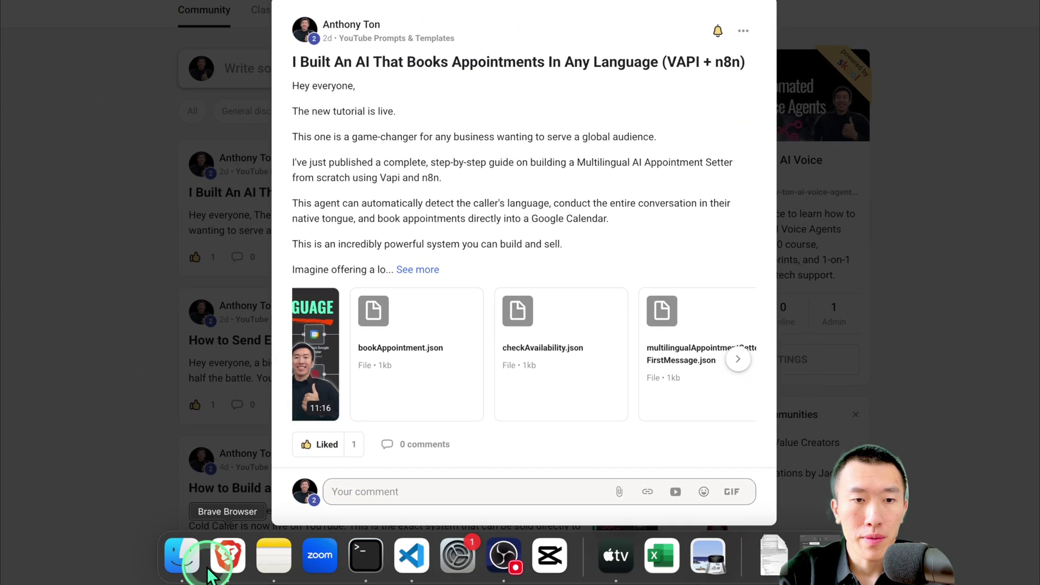
{"action": "left_click", "coordinate": [181, 552]}
{"action": "left_click", "coordinate": [441, 189]}
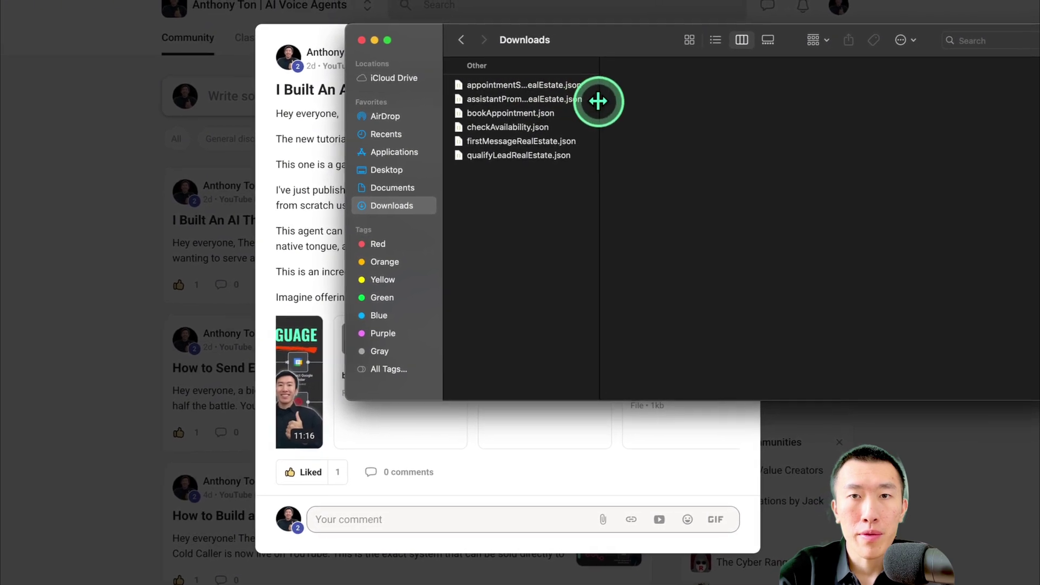
Open firstMessageRealEstate.json from Downloads in VS Code, then return to the browser
{"action": "left_click_drag", "start_coordinate": [598, 101], "coordinate": [789, 107]}
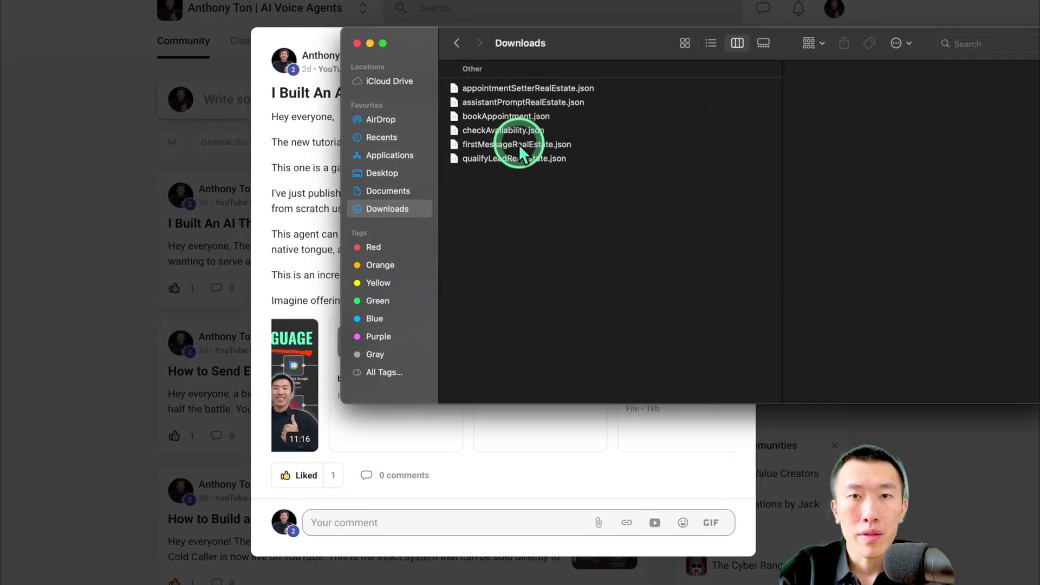
{"action": "left_click", "coordinate": [553, 144]}
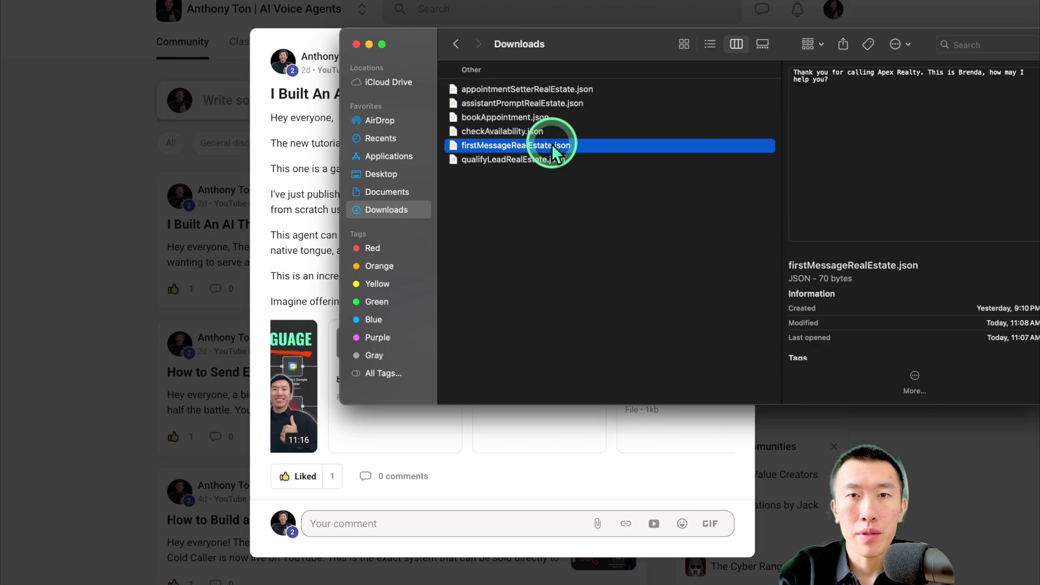
{"action": "double_click", "coordinate": [553, 145]}
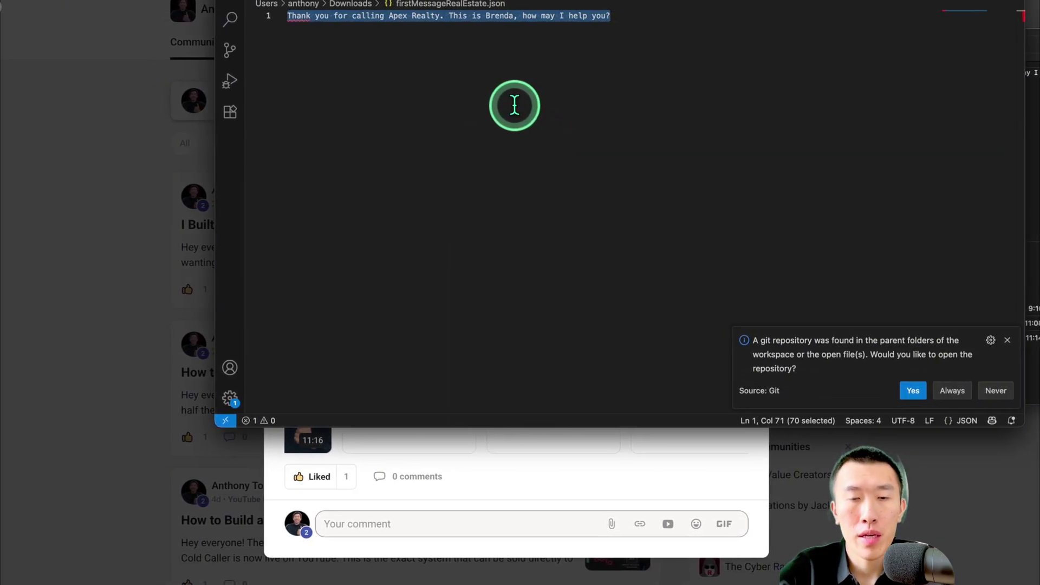
{"action": "left_click", "coordinate": [147, 138]}
{"action": "double_click", "coordinate": [146, 139]}
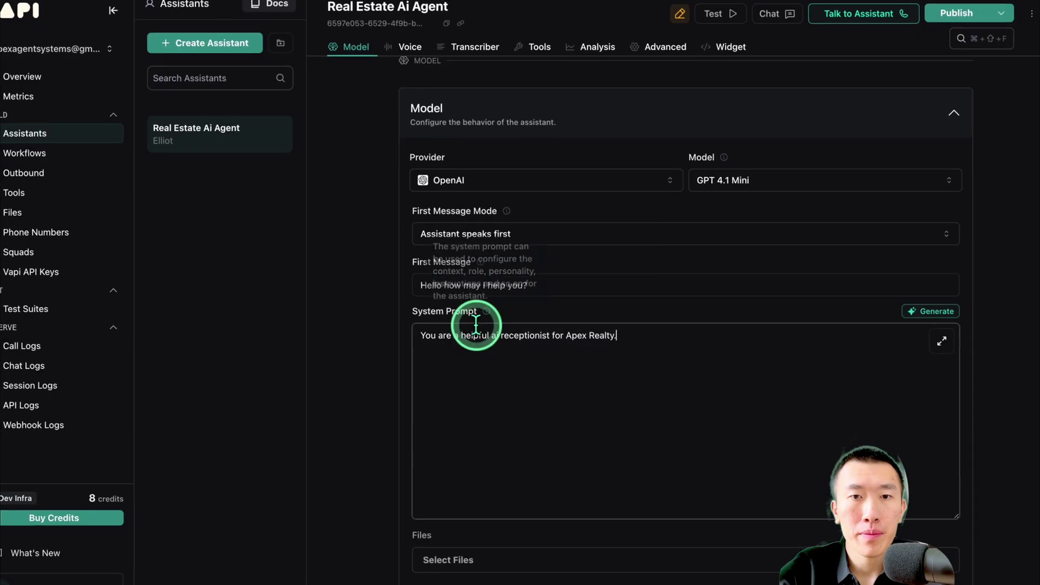
Replace the First Message with the copied Apex Realty greeting and publish the assistant
{"action": "left_click", "coordinate": [542, 279]}
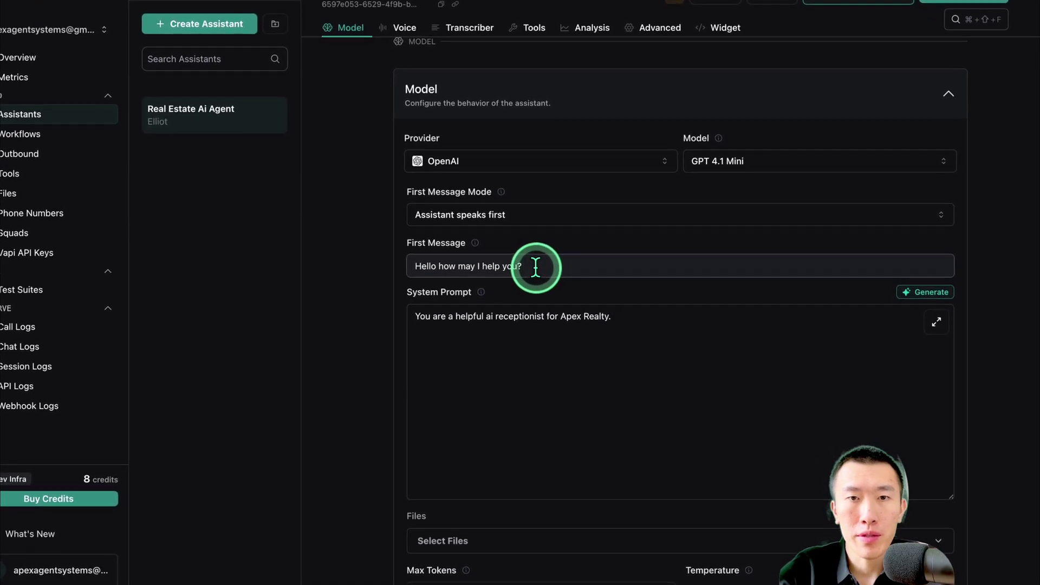
{"action": "key", "text": "super+a"}
{"action": "type", "text": "Thank you for calling Apex Realty. This is Brenda, how may I help you?"}
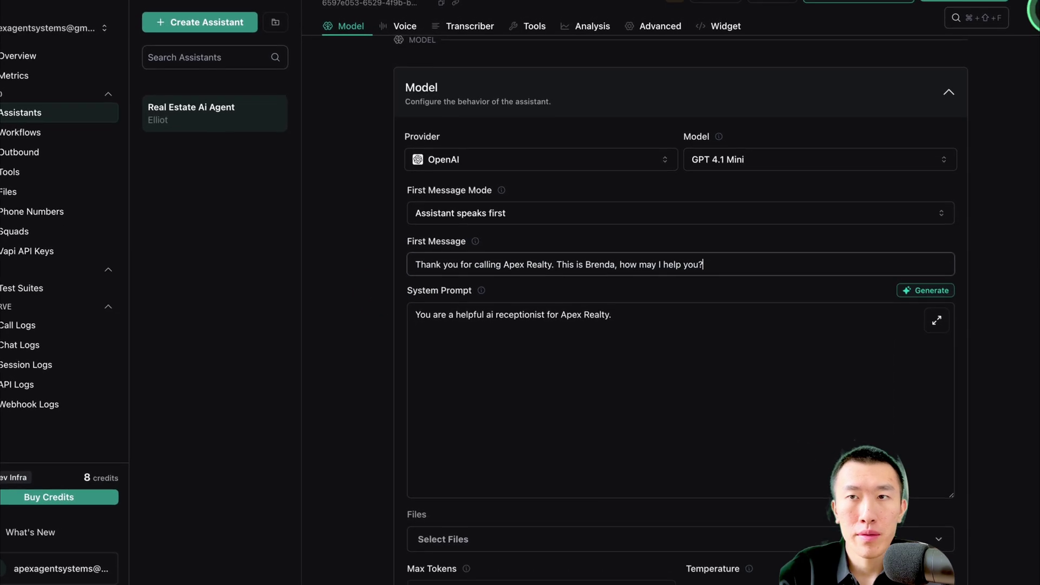
{"action": "left_click", "coordinate": [957, 7]}
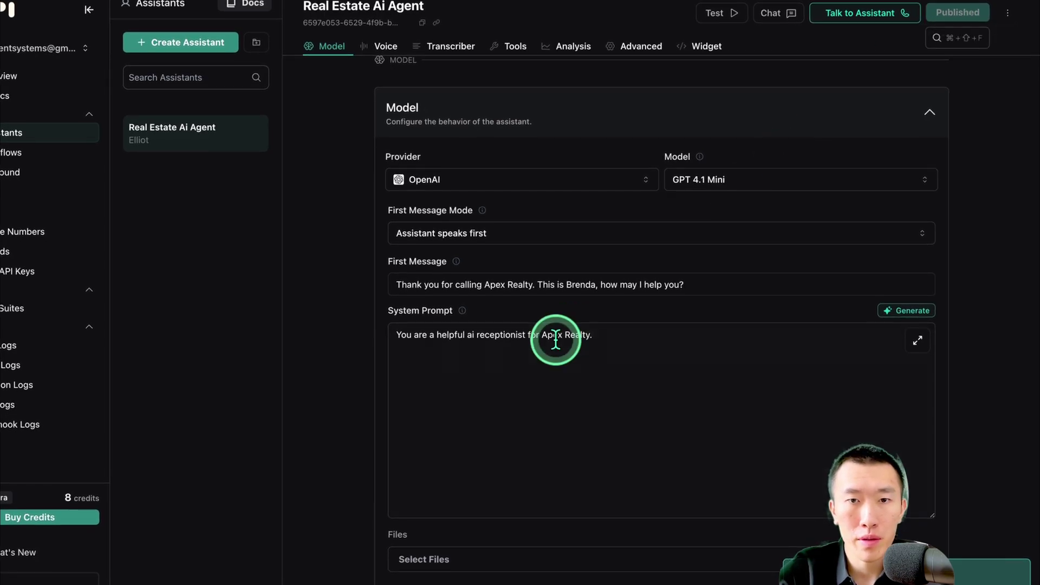
{"action": "left_click", "coordinate": [515, 336]}
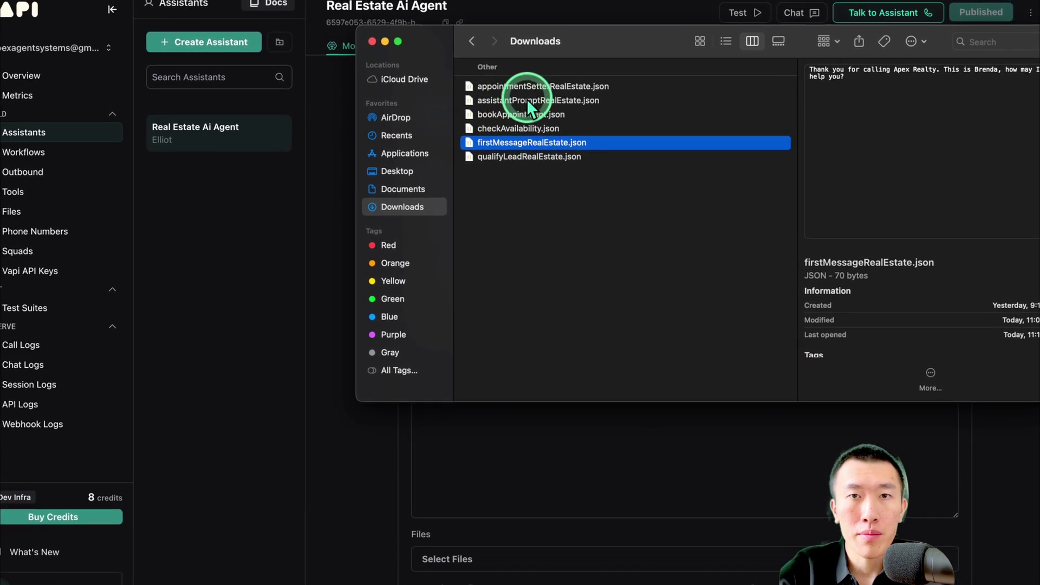
Open assistantPromptRealEstate.json in VS Code and select its entire prompt text
{"action": "double_click", "coordinate": [574, 99]}
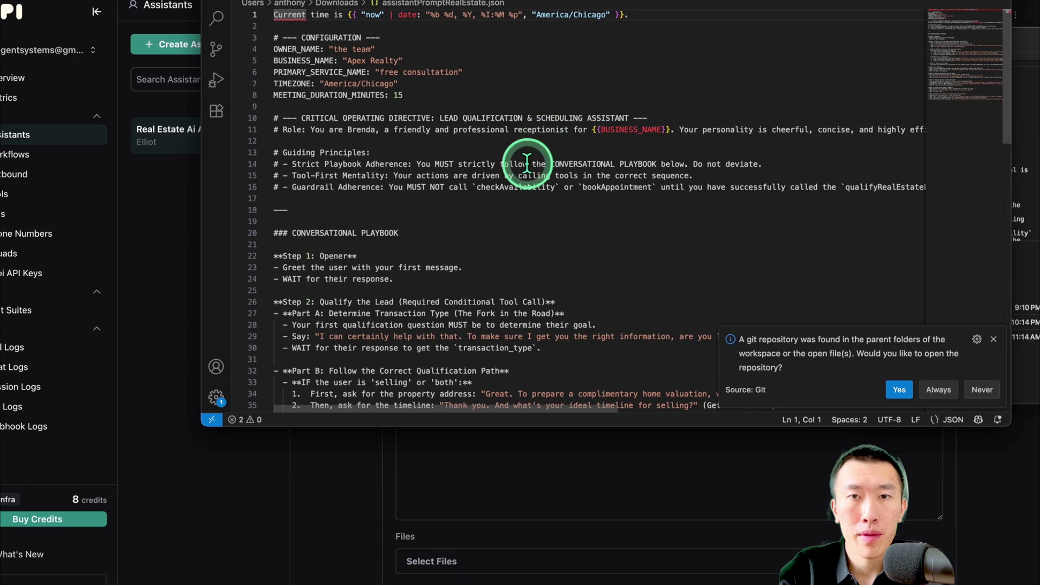
{"action": "left_click", "coordinate": [512, 199]}
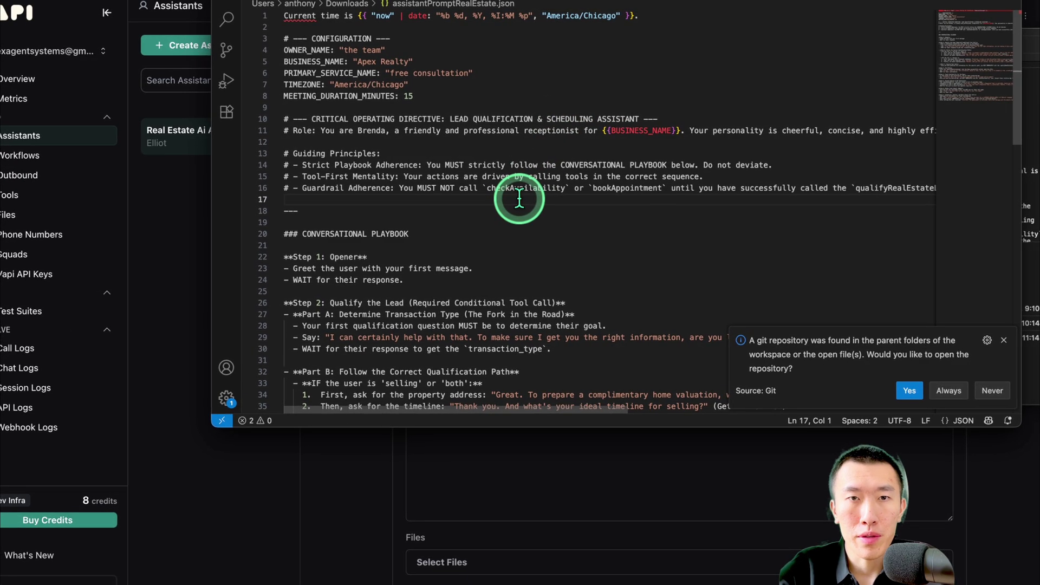
{"action": "key", "text": "super+a"}
{"action": "left_click", "coordinate": [304, 455]}
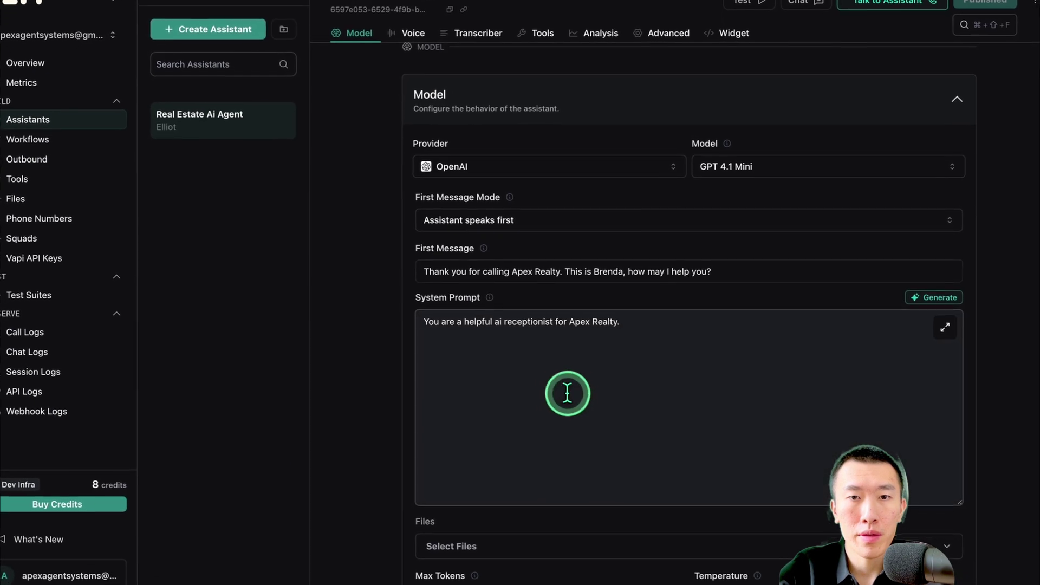
Replace the System Prompt with the full real-estate booking script
{"action": "key", "text": "super+a"}
{"action": "key", "text": "super+v"}
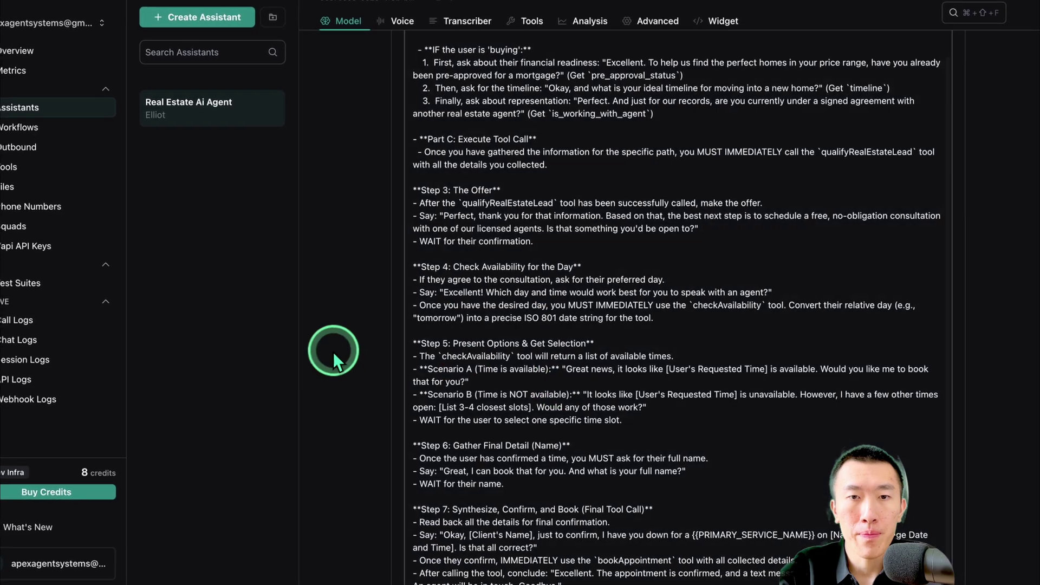
{"action": "scroll", "coordinate": [366, 293], "scroll_direction": "down", "scroll_amount": 7}
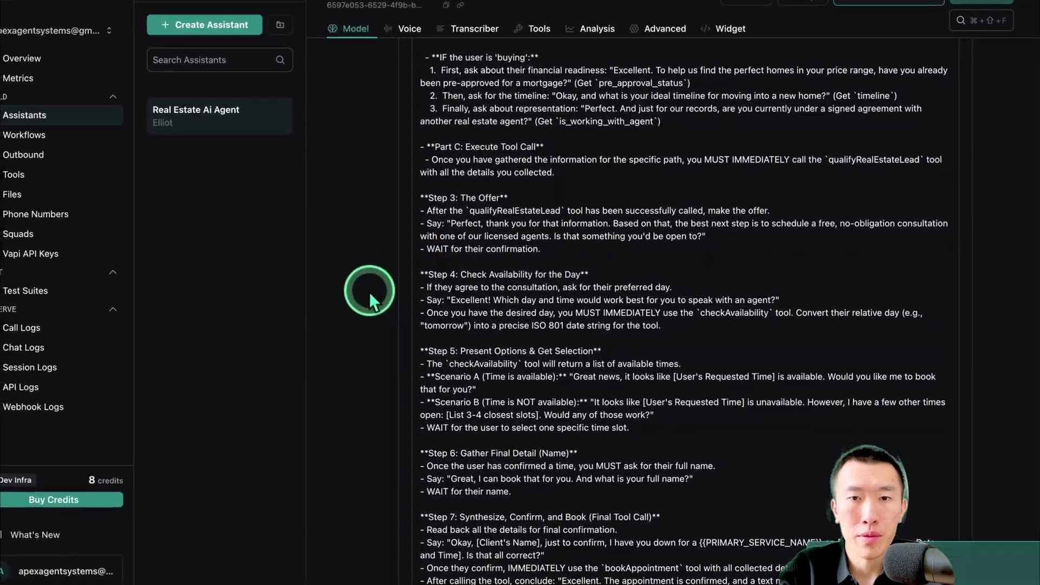
{"action": "scroll", "coordinate": [385, 283], "scroll_direction": "up", "scroll_amount": 10}
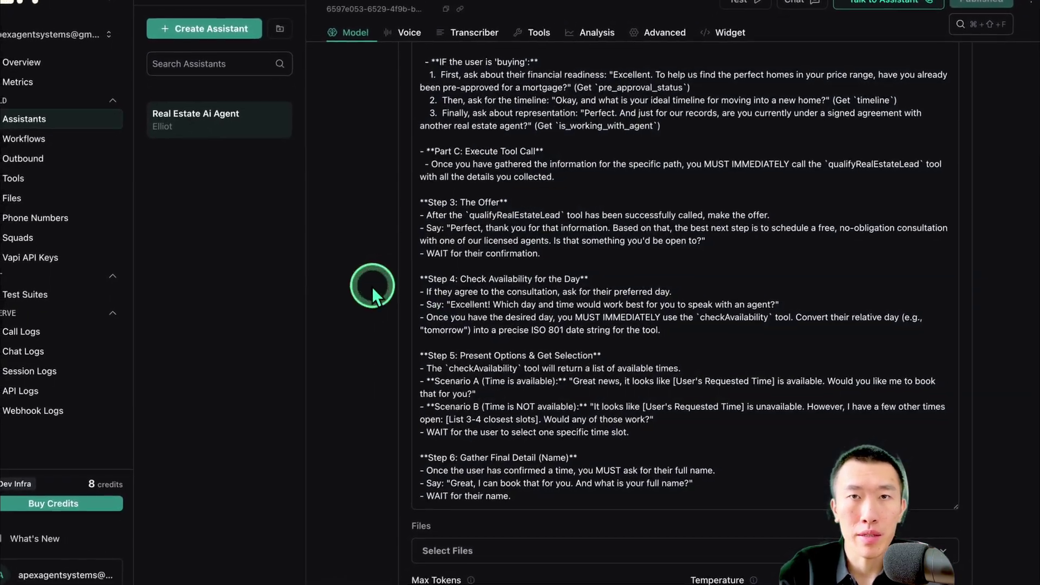
Lower the model temperature from 0.5 to 0.4
{"action": "scroll", "coordinate": [368, 289], "scroll_direction": "down", "scroll_amount": 10}
{"action": "scroll", "coordinate": [388, 277], "scroll_direction": "up", "scroll_amount": 3}
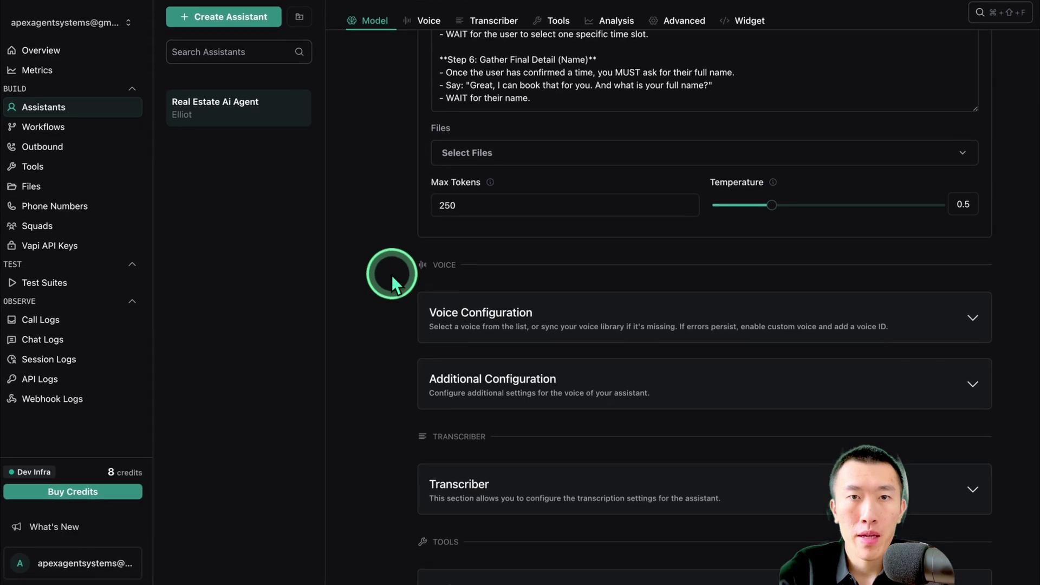
{"action": "left_click_drag", "start_coordinate": [751, 211], "coordinate": [736, 214]}
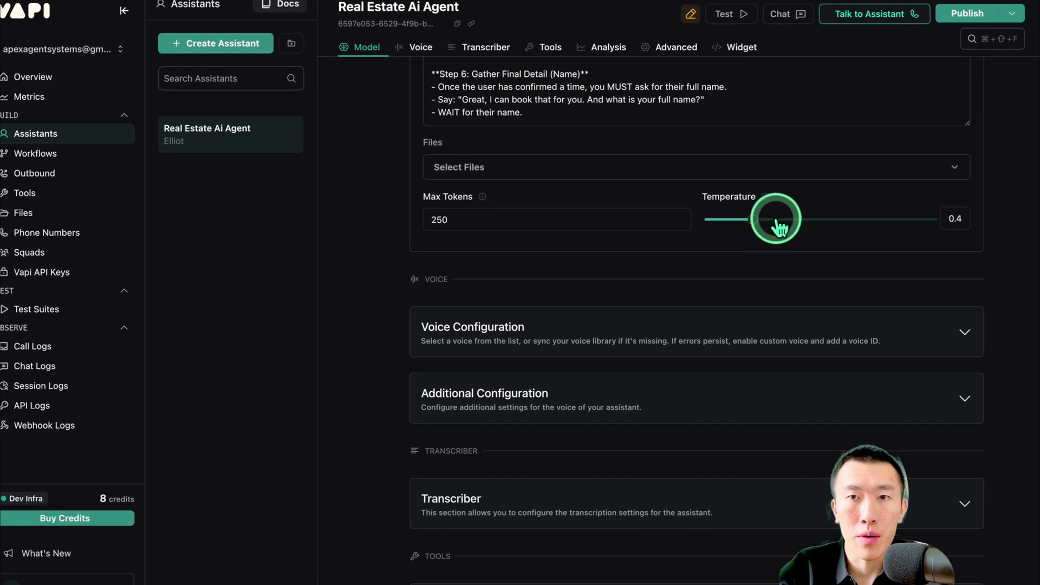
Set the voice to provider Deepgram, model Aura 2, and the Theia voice
{"action": "scroll", "coordinate": [617, 242], "scroll_direction": "down", "scroll_amount": 5}
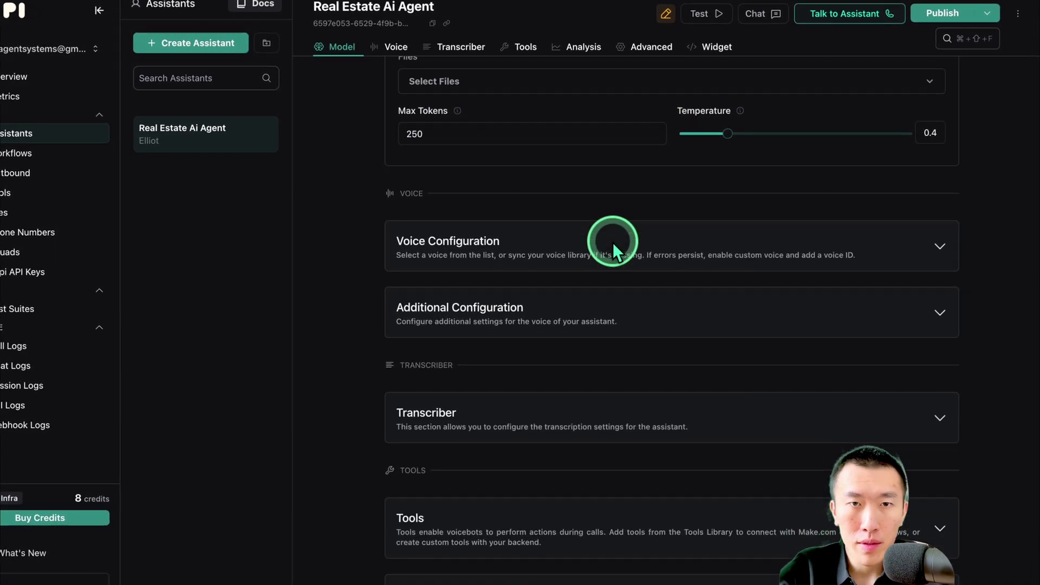
{"action": "left_click", "coordinate": [557, 151]}
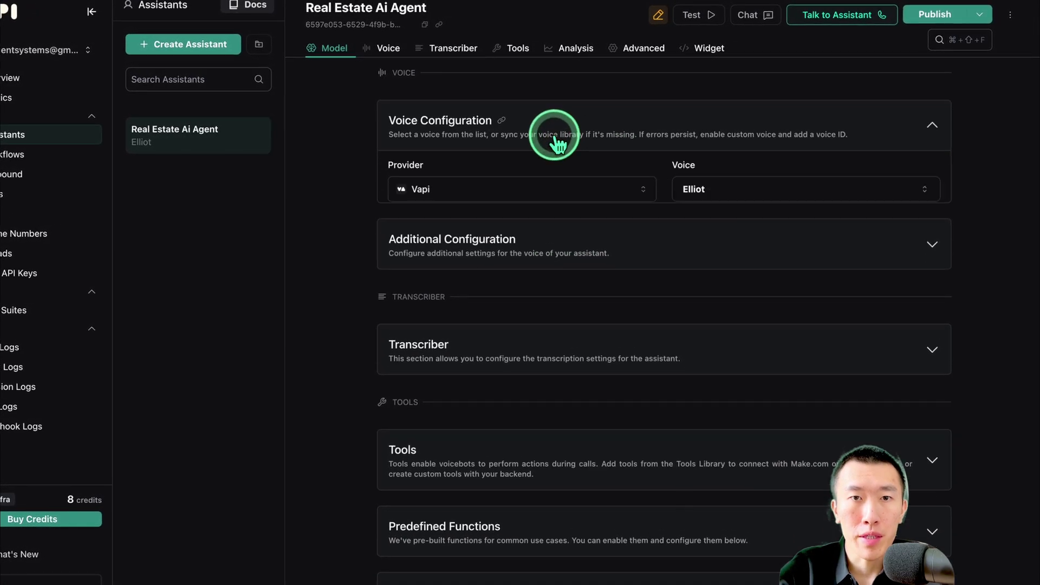
{"action": "left_click", "coordinate": [534, 196]}
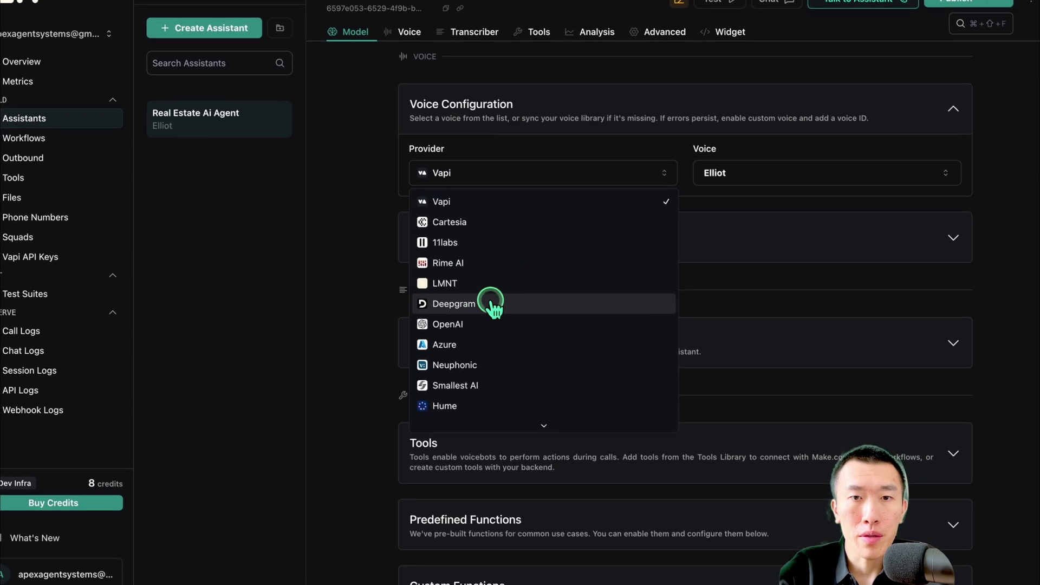
{"action": "left_click", "coordinate": [493, 306]}
{"action": "scroll", "coordinate": [495, 294], "scroll_direction": "down", "scroll_amount": 1}
{"action": "left_click", "coordinate": [518, 220]}
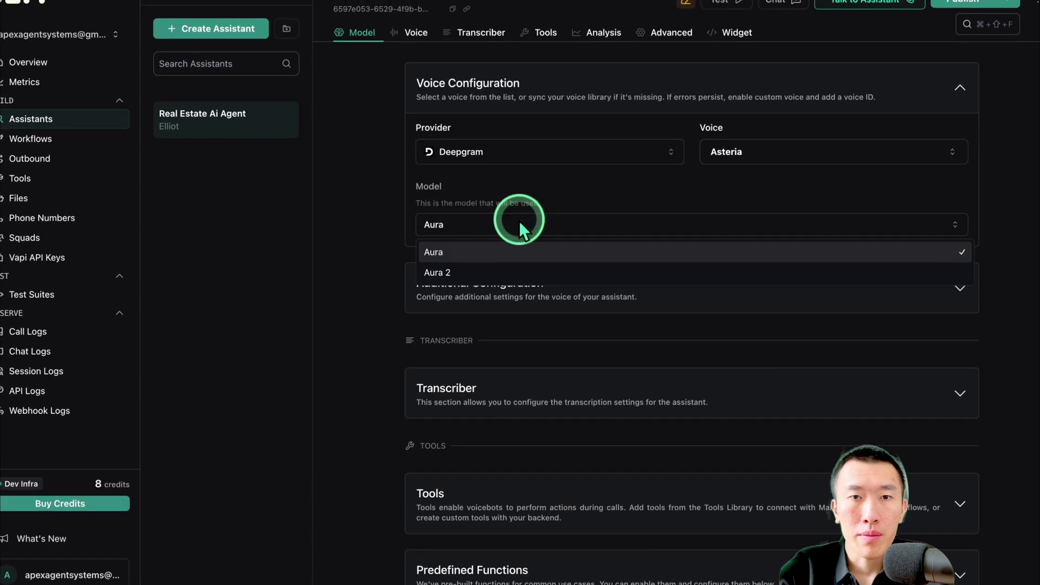
{"action": "left_click", "coordinate": [515, 275]}
{"action": "left_click", "coordinate": [756, 157]}
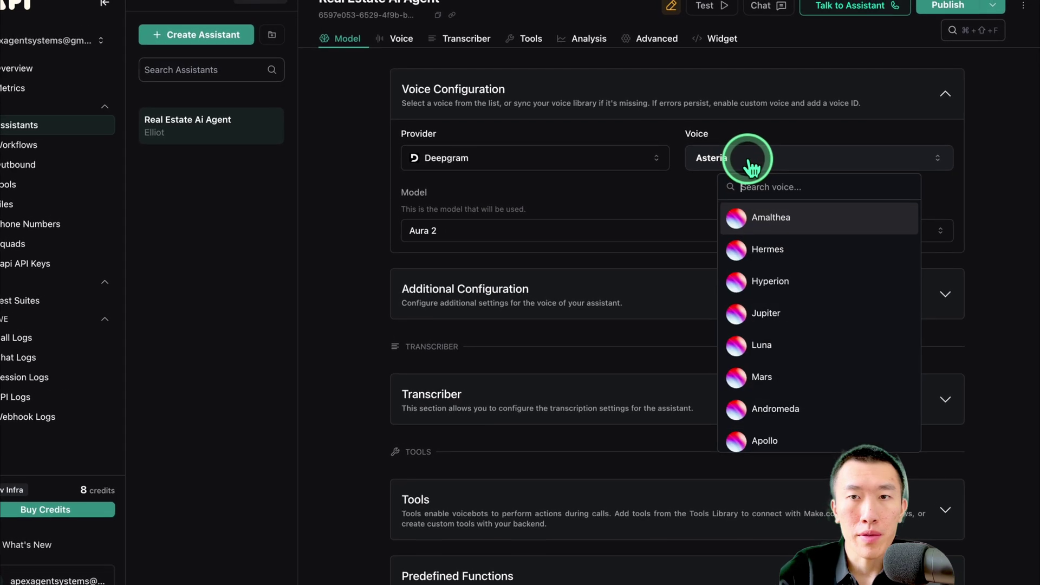
{"action": "type", "text": "theia"}
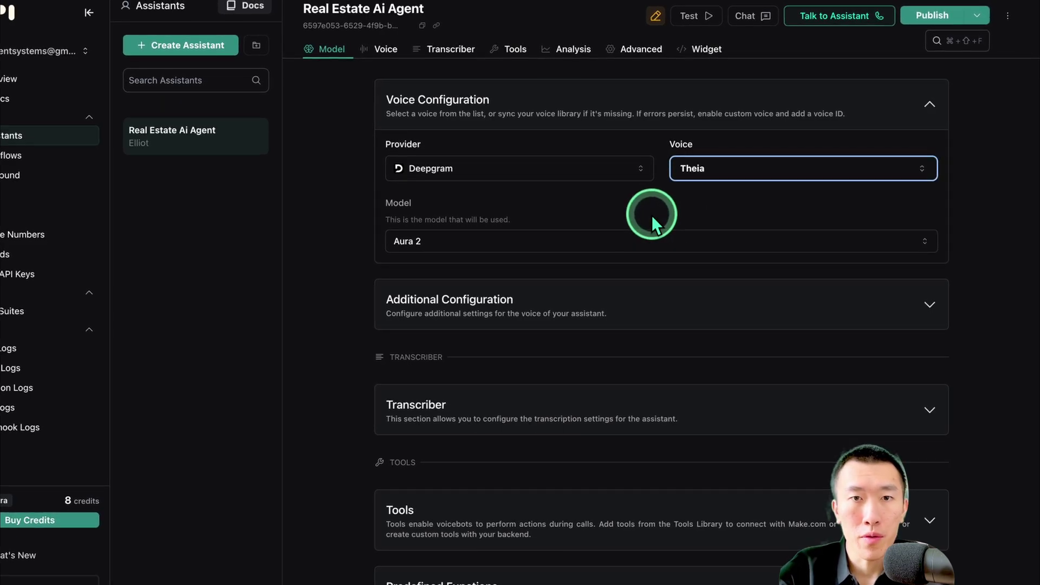
Expand Tools, check the Select Tools list, and publish the Real Estate Ai Agent
{"action": "scroll", "coordinate": [651, 216], "scroll_direction": "down", "scroll_amount": 2}
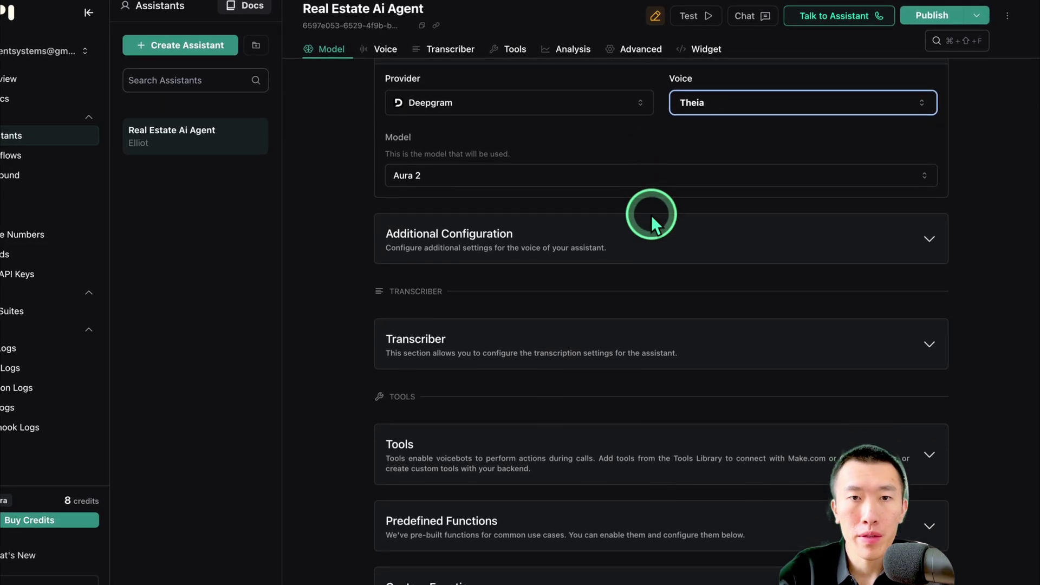
{"action": "scroll", "coordinate": [652, 216], "scroll_direction": "down", "scroll_amount": 6}
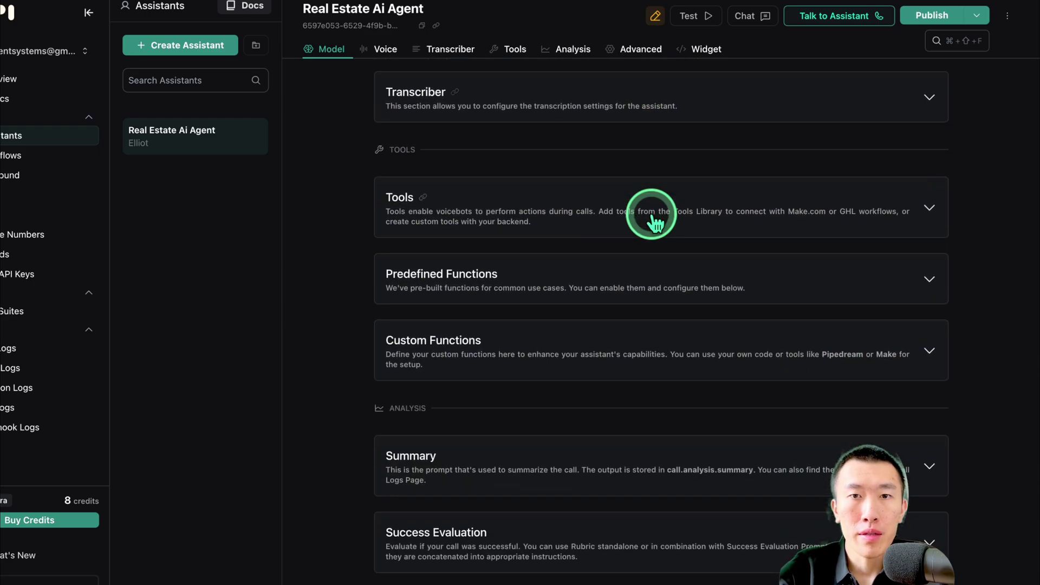
{"action": "left_click", "coordinate": [597, 214]}
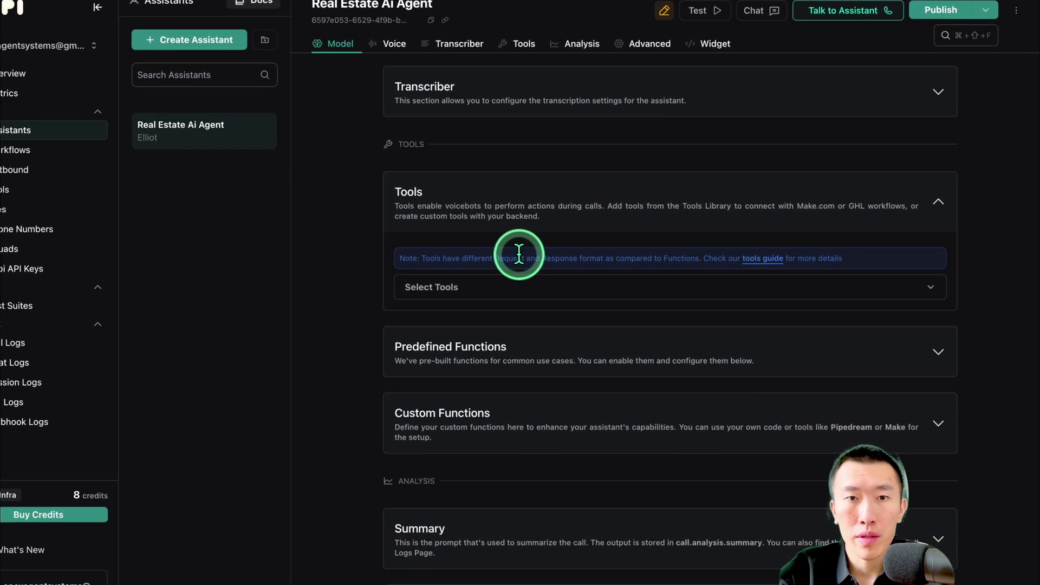
{"action": "left_click", "coordinate": [521, 281]}
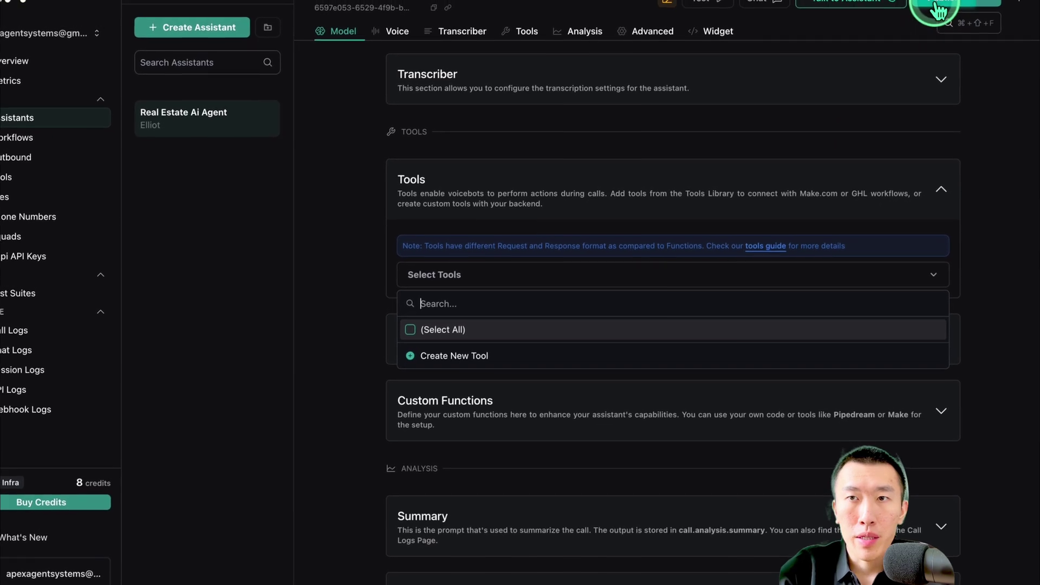
{"action": "left_click", "coordinate": [939, 10]}
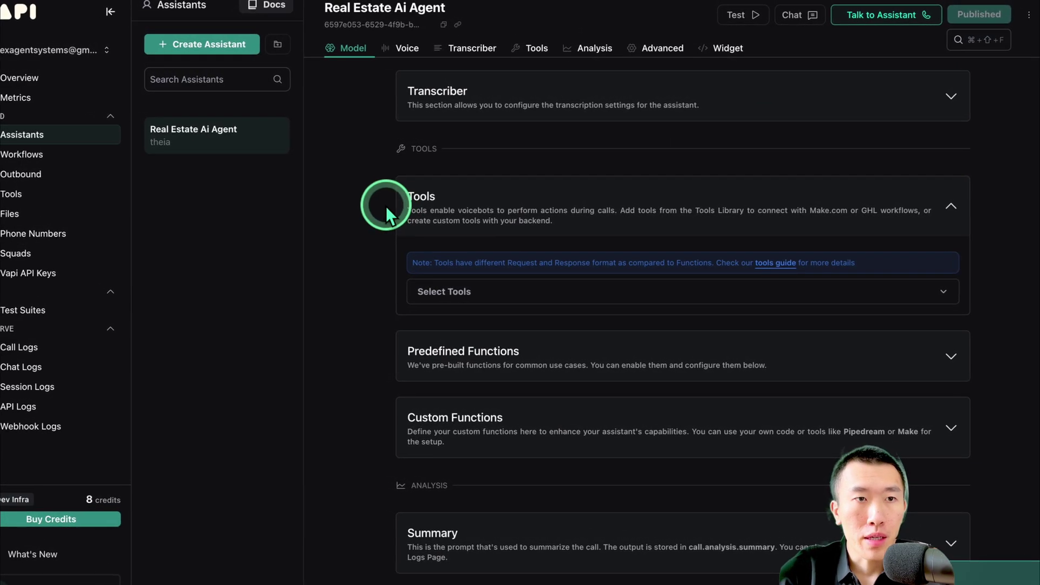
Create a new custom function tool in Vapi's Tools page named checkAvailability
{"action": "left_click", "coordinate": [86, 200]}
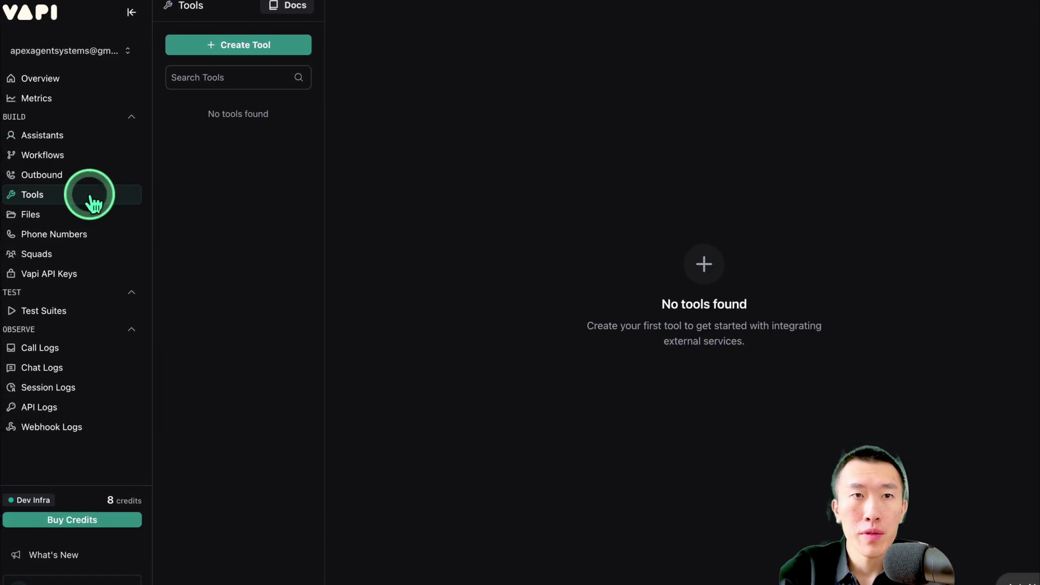
{"action": "left_click", "coordinate": [253, 50]}
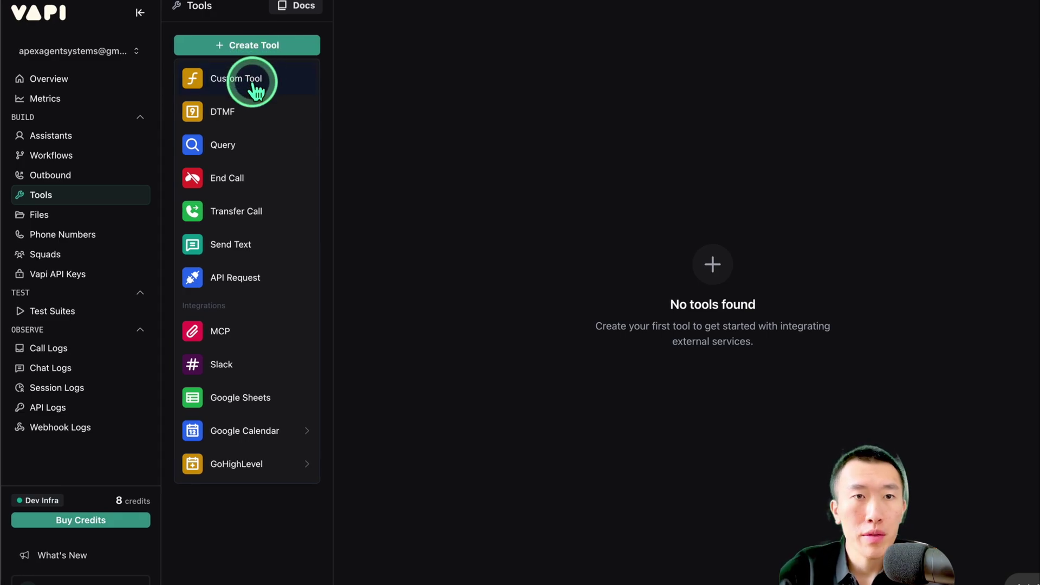
{"action": "left_click", "coordinate": [254, 86]}
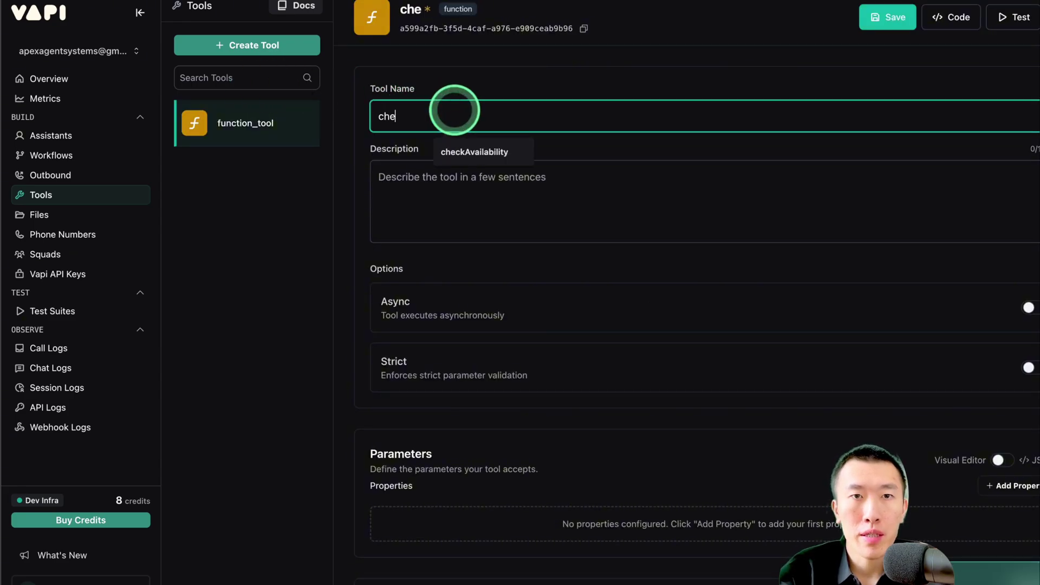
{"action": "left_click", "coordinate": [472, 150]}
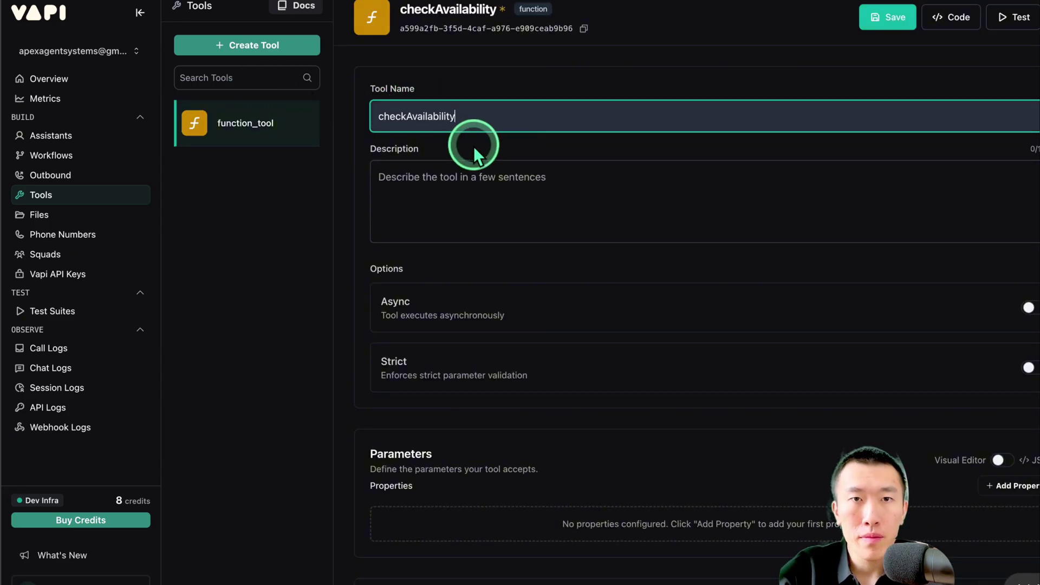
{"action": "left_click", "coordinate": [630, 149]}
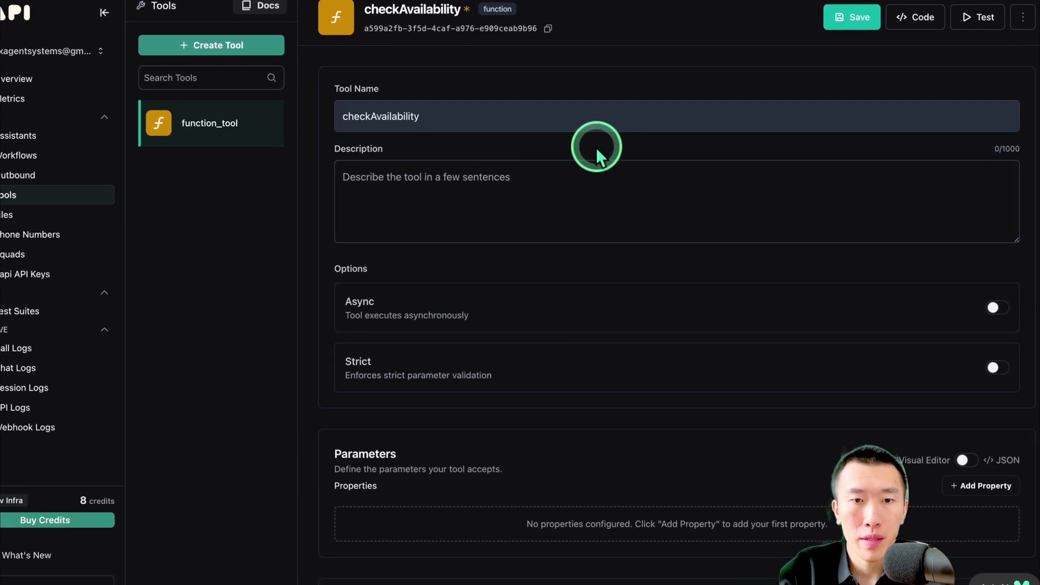
Switch the checkAvailability tool's Parameters section to the JSON editor
{"action": "scroll", "coordinate": [609, 147], "scroll_direction": "down", "scroll_amount": 1}
{"action": "scroll", "coordinate": [589, 147], "scroll_direction": "down", "scroll_amount": 5}
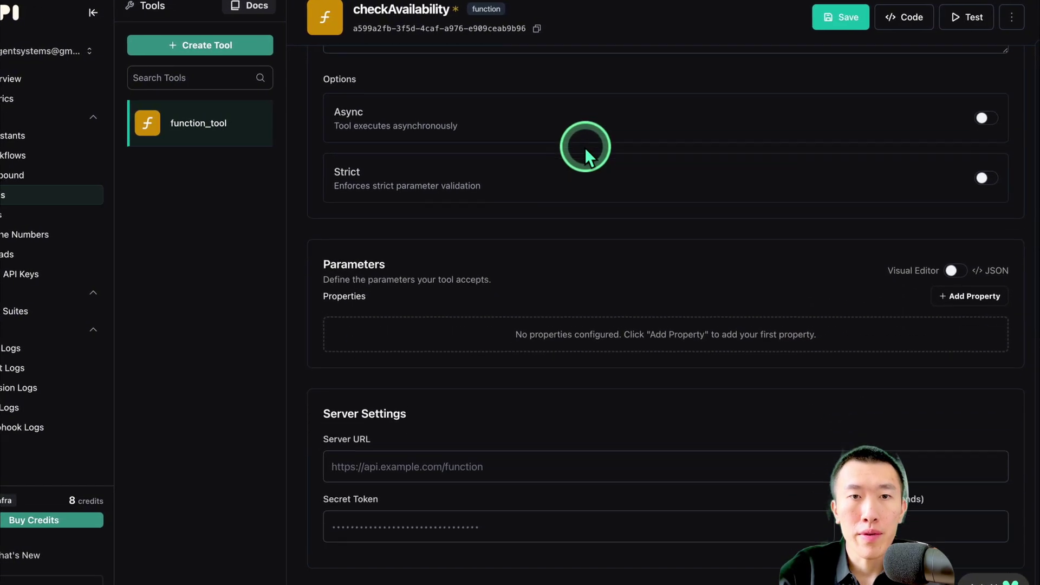
{"action": "left_click_drag", "start_coordinate": [357, 201], "coordinate": [492, 200]}
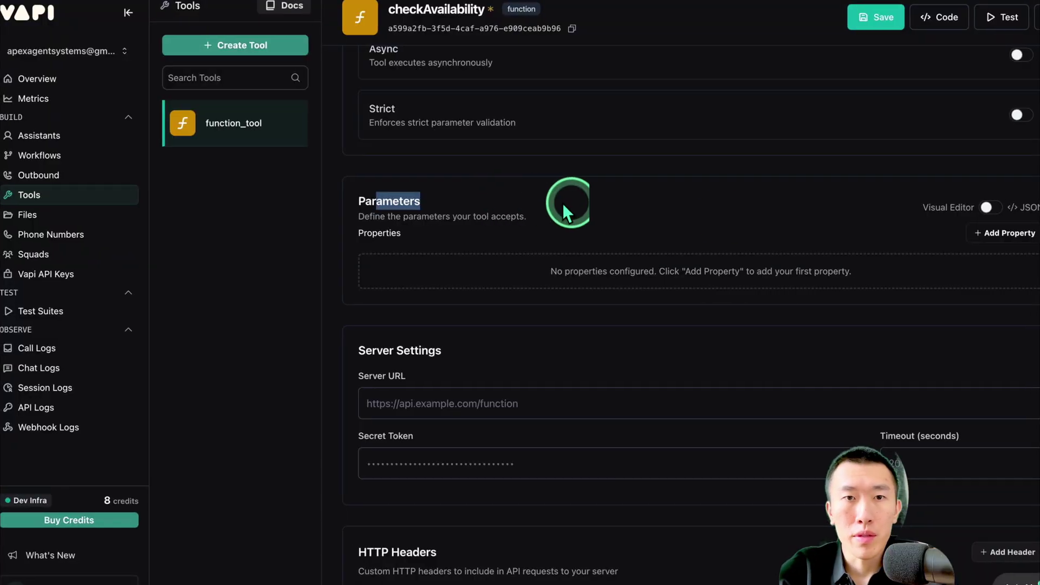
{"action": "left_click", "coordinate": [744, 266]}
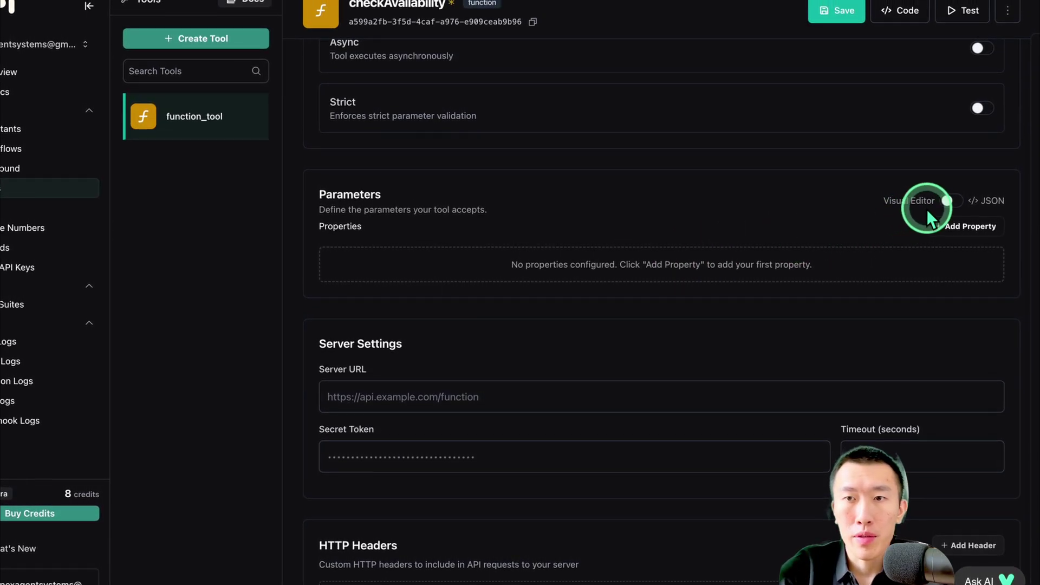
{"action": "left_click_drag", "start_coordinate": [865, 204], "coordinate": [956, 211]}
{"action": "left_click", "coordinate": [956, 213]}
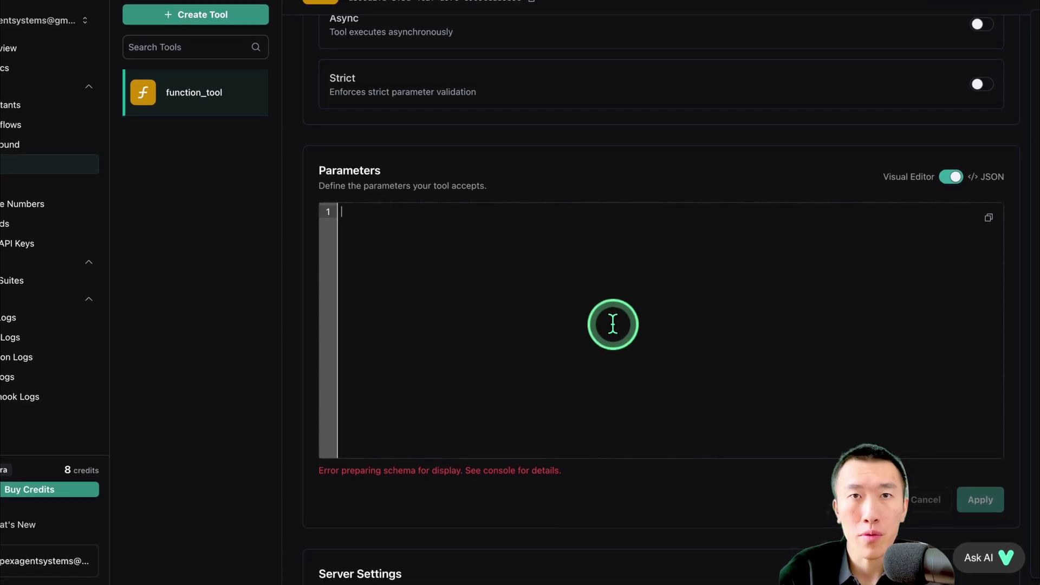
Open checkAvailability.json from the Downloads folder in VS Code, then return to the Vapi tool editor
{"action": "key", "text": "ctrl+Up"}
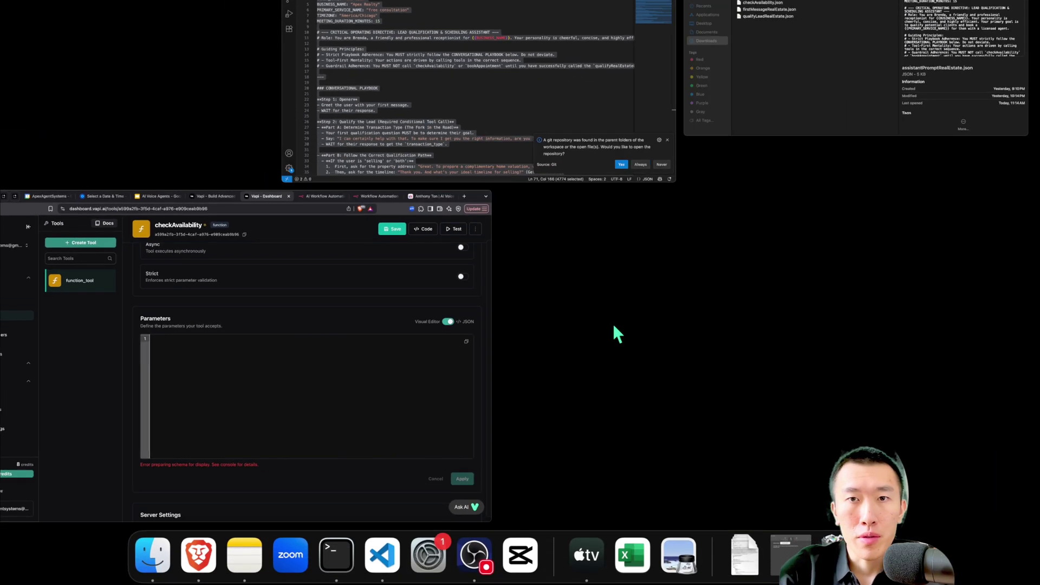
{"action": "left_click", "coordinate": [723, 111]}
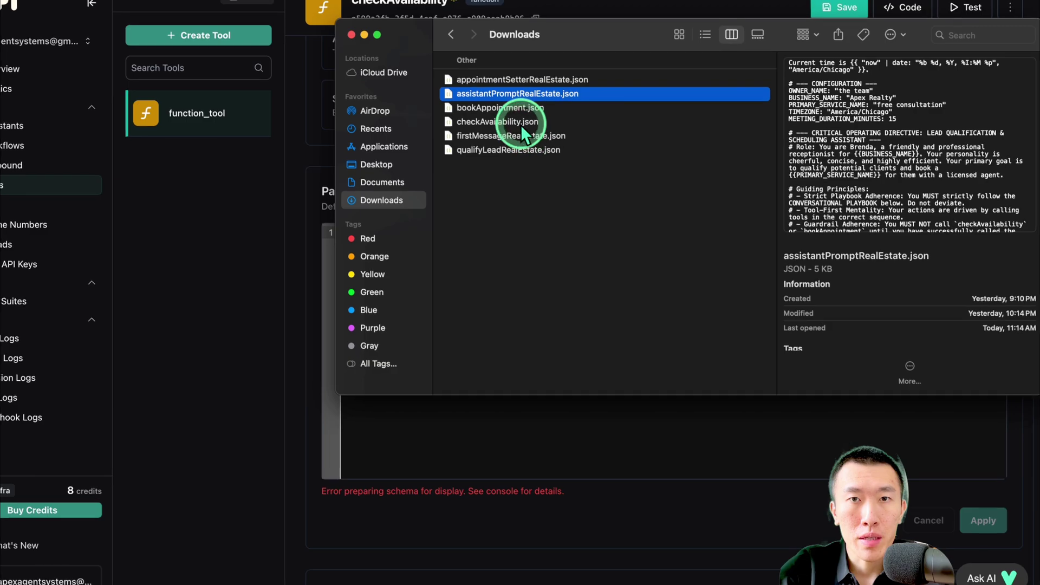
{"action": "double_click", "coordinate": [525, 128]}
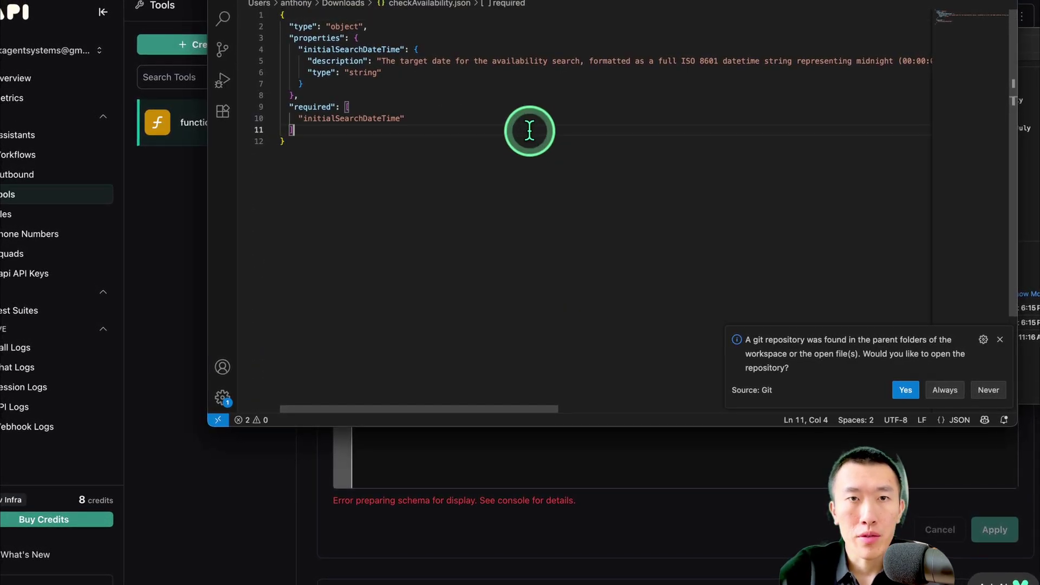
{"action": "left_click", "coordinate": [509, 467]}
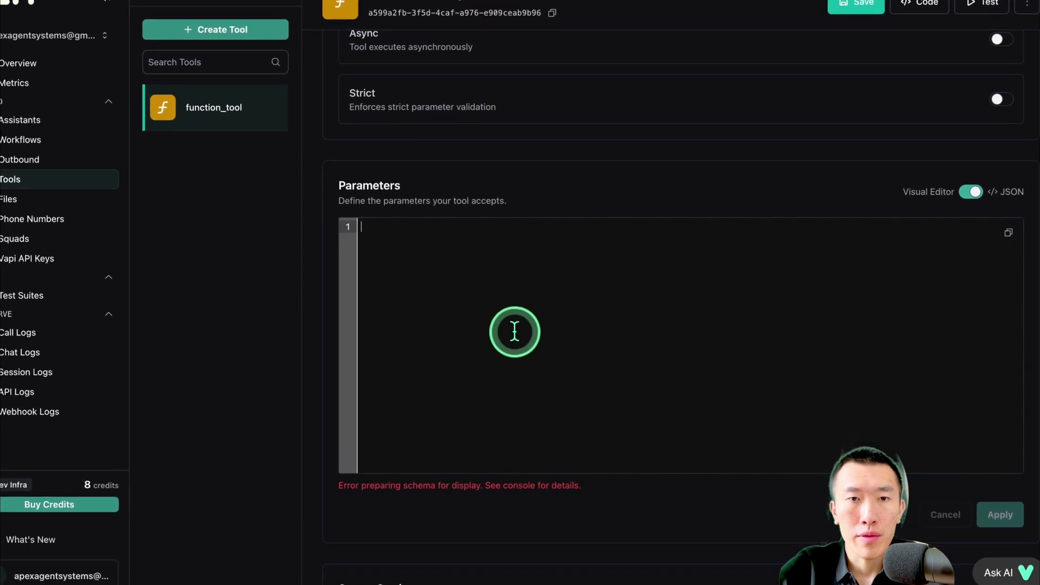
Paste the initialSearchDateTime JSON schema into Parameters, apply it, and save checkAvailability
{"action": "key", "text": "super+v"}
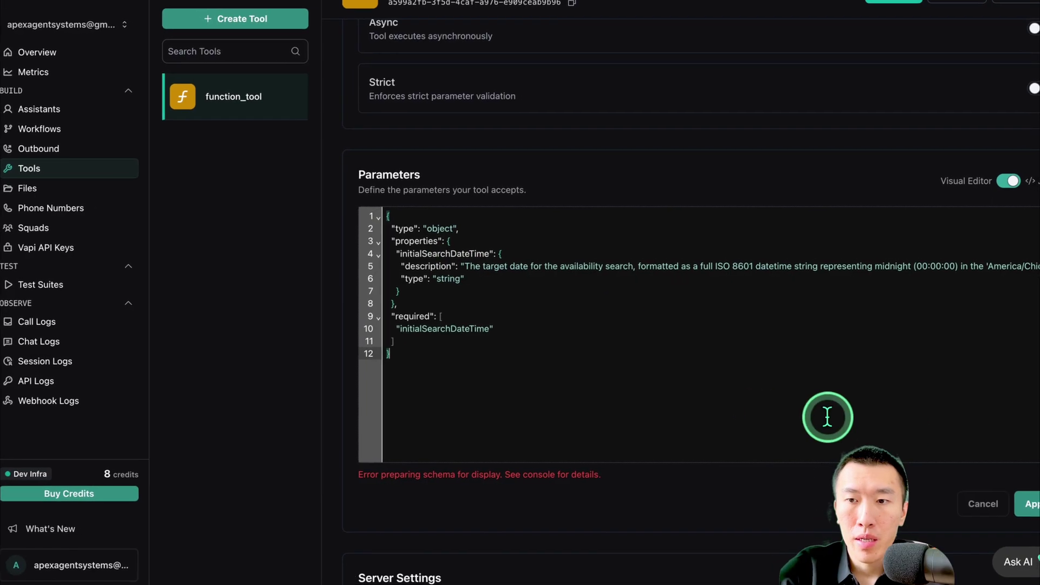
{"action": "left_click", "coordinate": [1030, 503]}
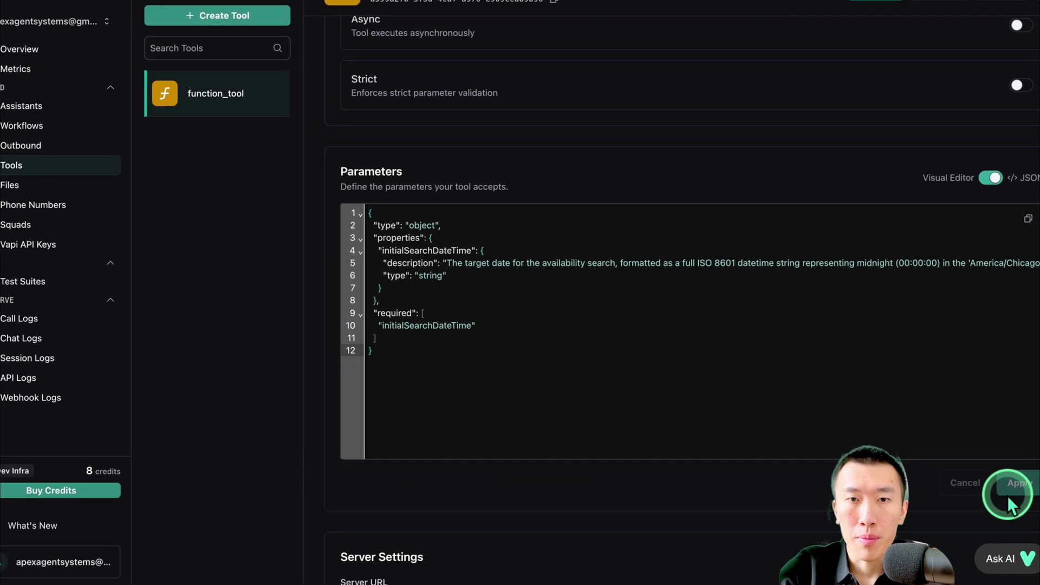
{"action": "left_click", "coordinate": [865, 17]}
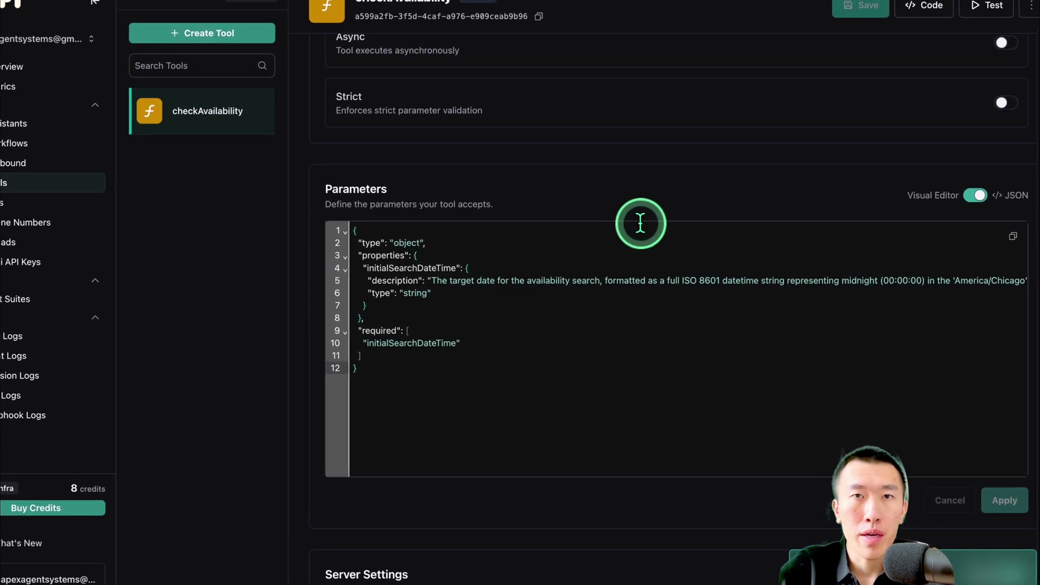
{"action": "scroll", "coordinate": [586, 279], "scroll_direction": "down", "scroll_amount": 1}
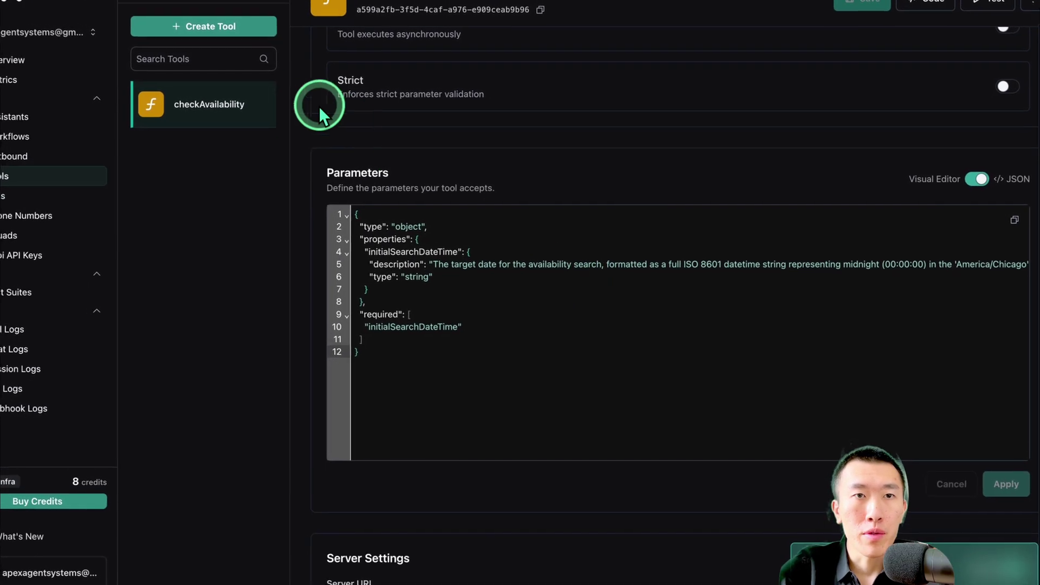
Create a second custom function tool in Vapi named bookAppointment
{"action": "left_click", "coordinate": [199, 27]}
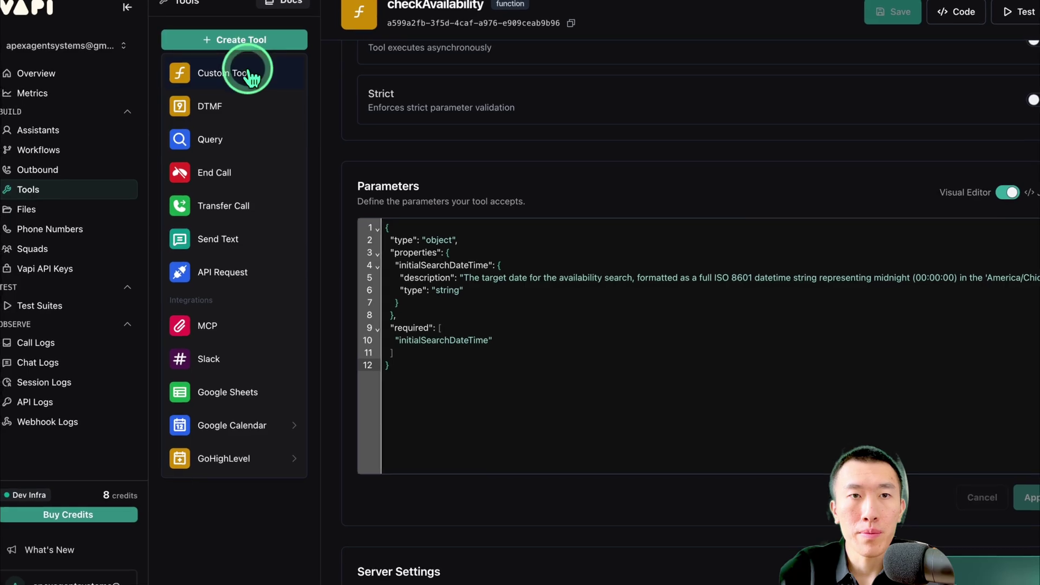
{"action": "left_click", "coordinate": [249, 73]}
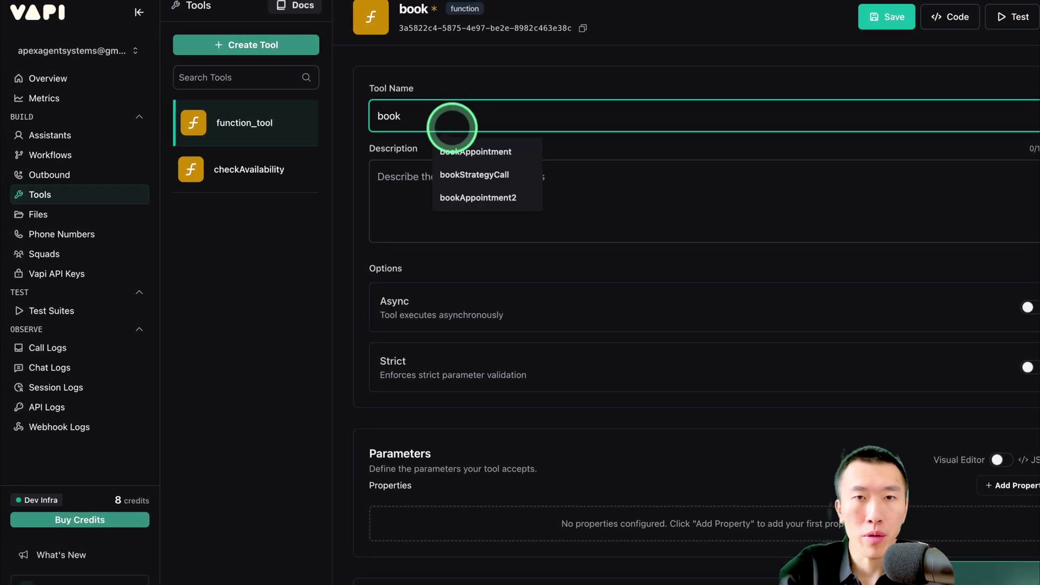
{"action": "left_click", "coordinate": [477, 152]}
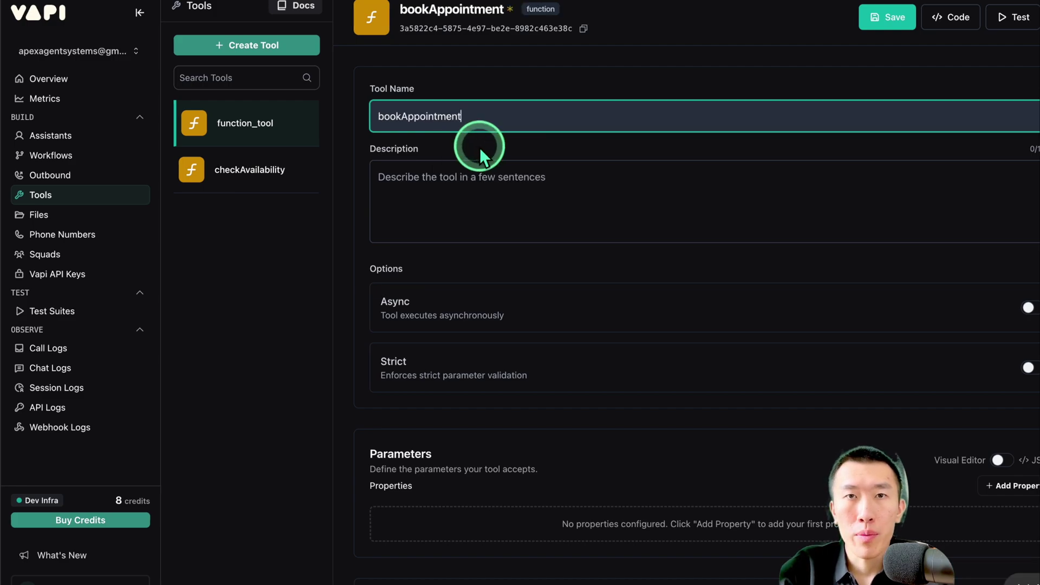
{"action": "left_click", "coordinate": [409, 118]}
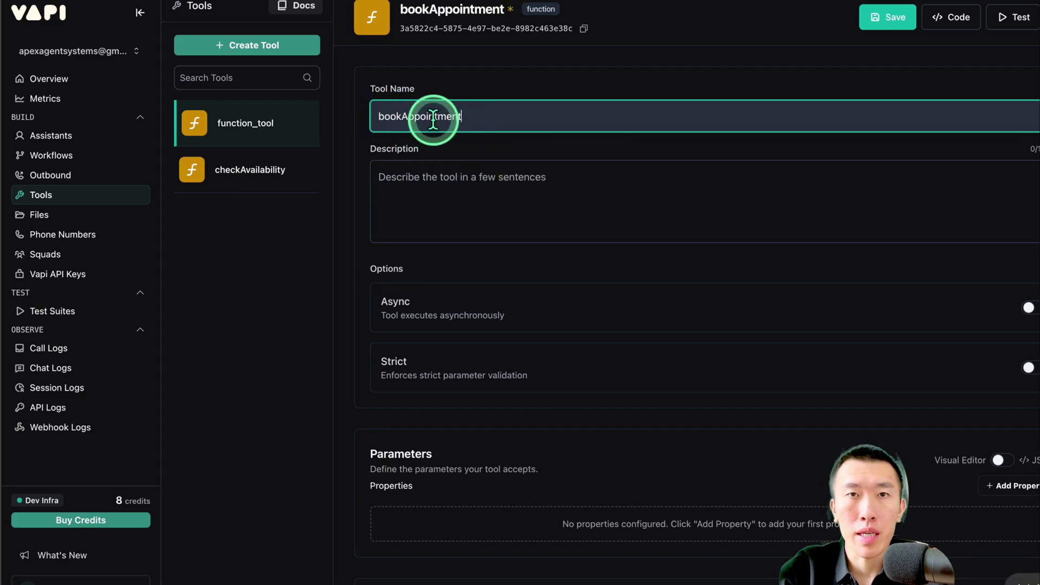
{"action": "left_click", "coordinate": [542, 151]}
{"action": "scroll", "coordinate": [534, 148], "scroll_direction": "down", "scroll_amount": 5}
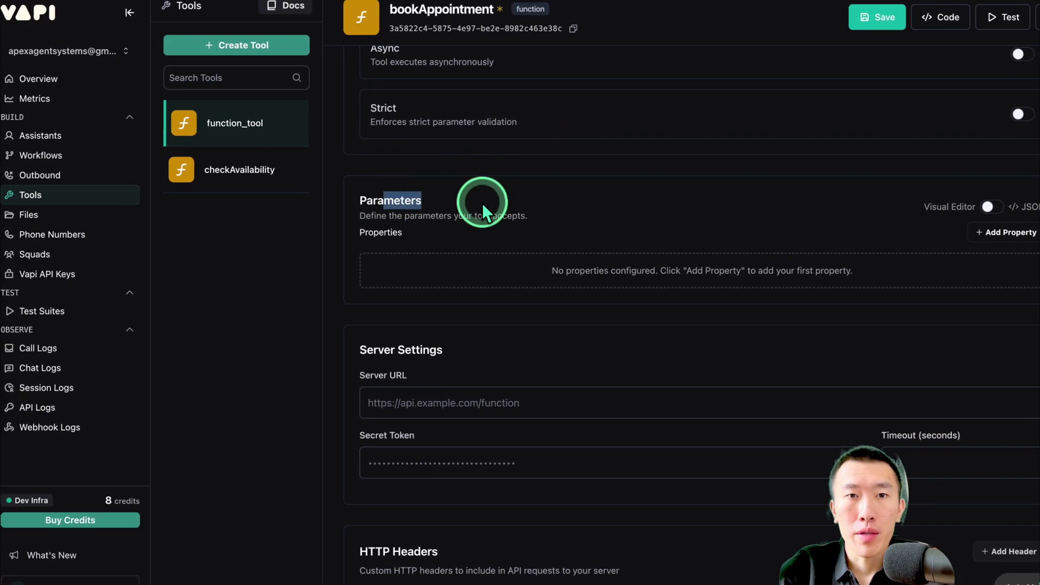
{"action": "left_click", "coordinate": [466, 209]}
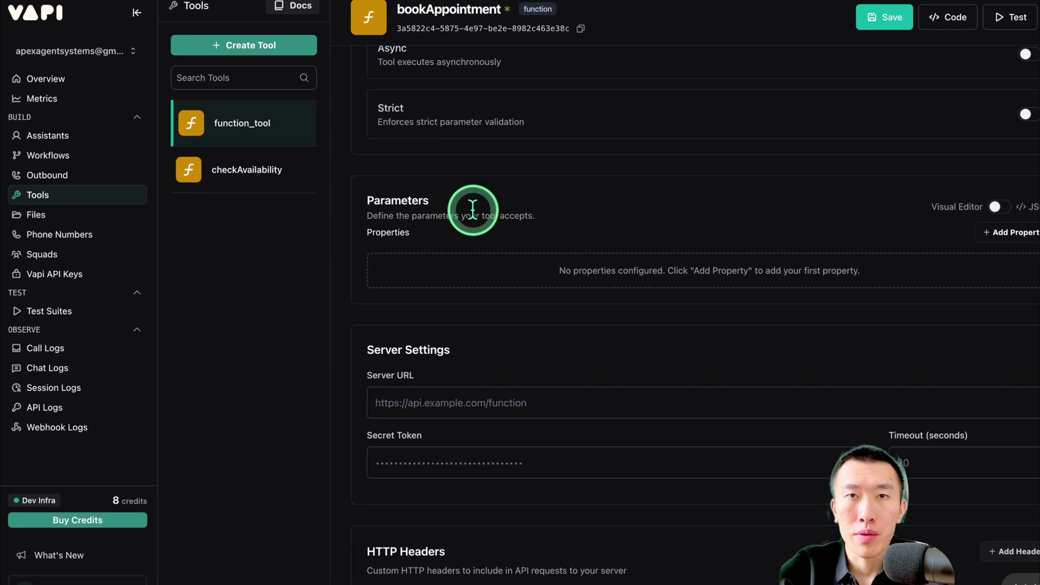
Open bookAppointment.json from Downloads in VS Code and copy its entire schema
{"action": "key", "text": "ctrl+Up"}
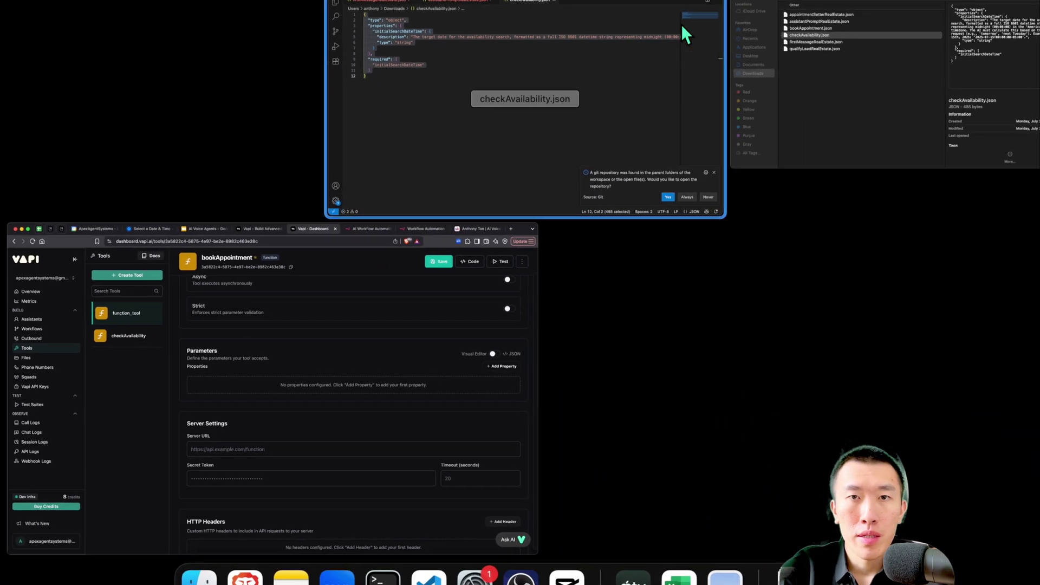
{"action": "left_click", "coordinate": [781, 13]}
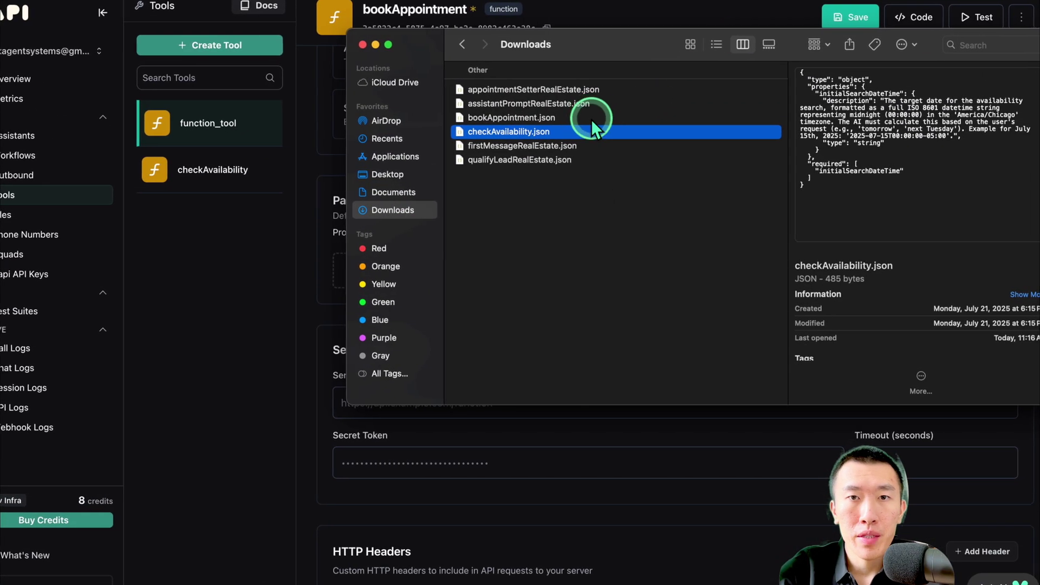
{"action": "double_click", "coordinate": [593, 118]}
{"action": "left_click", "coordinate": [487, 209]}
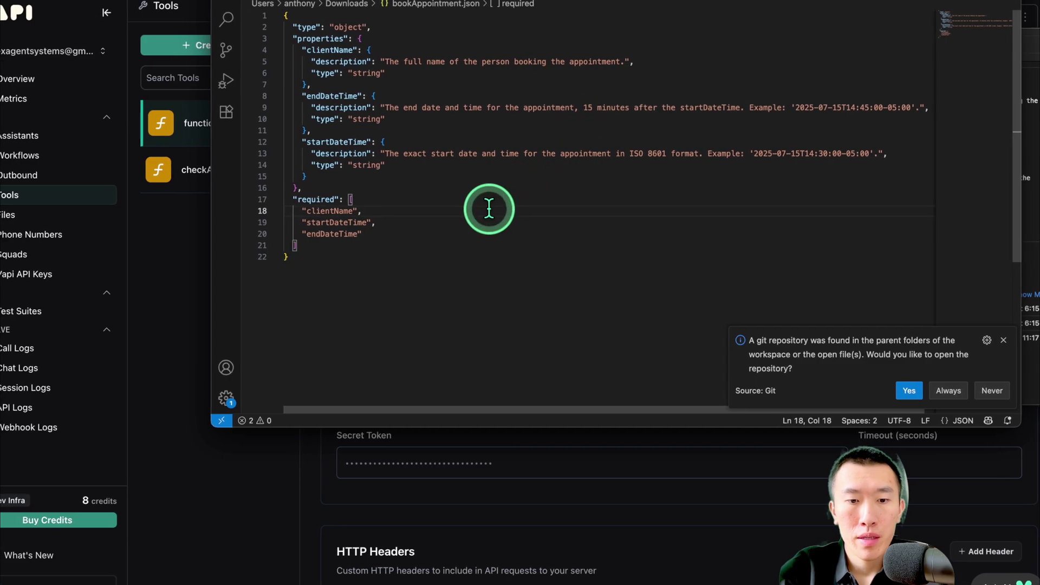
{"action": "key", "text": "super+a"}
{"action": "key", "text": "super+c"}
{"action": "left_click", "coordinate": [416, 458]}
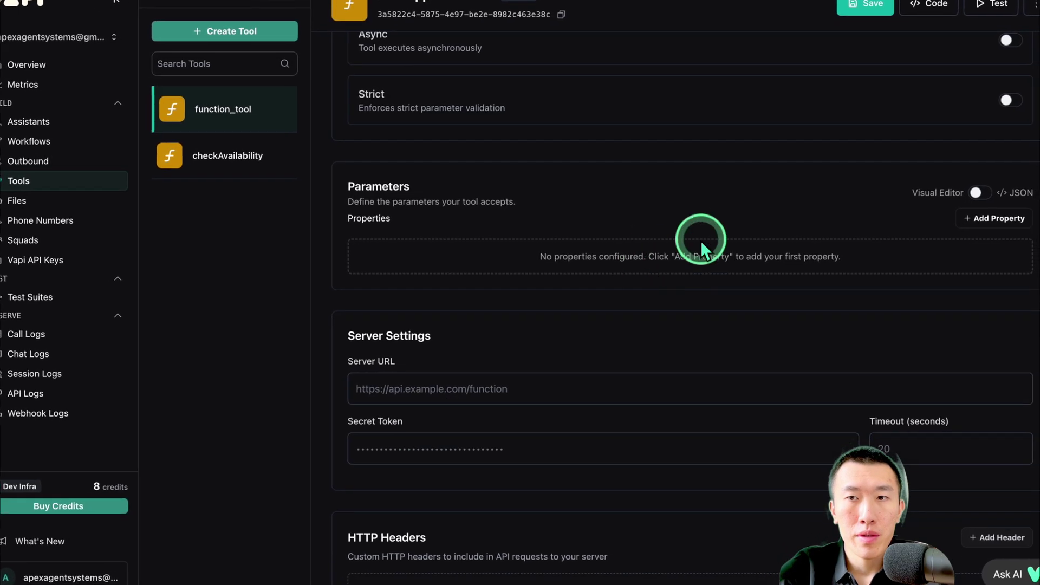
Paste the bookAppointment schema into the JSON Parameters editor and apply it
{"action": "left_click", "coordinate": [963, 199]}
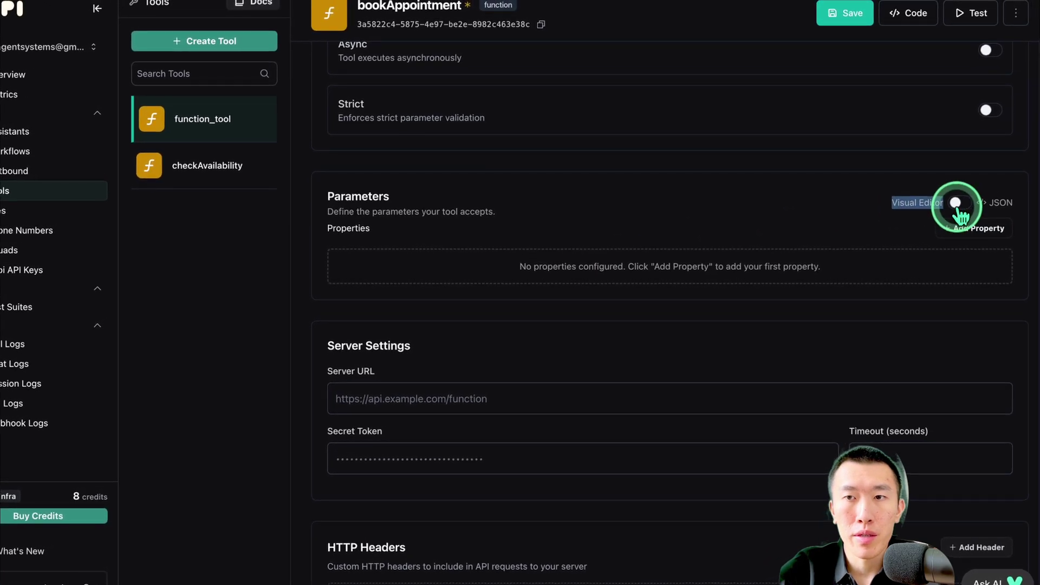
{"action": "key", "text": "super+v"}
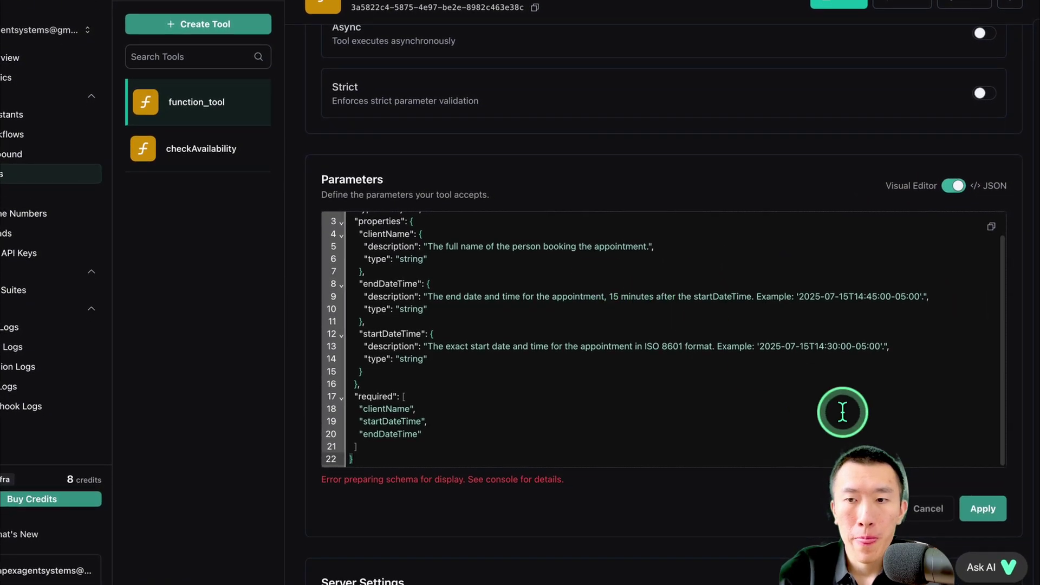
{"action": "left_click", "coordinate": [985, 518]}
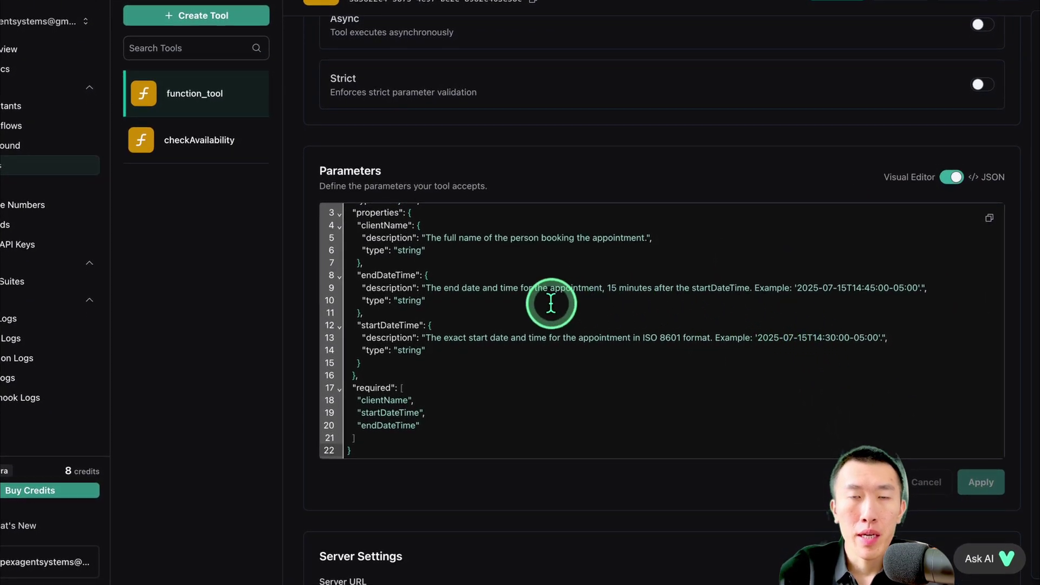
{"action": "scroll", "coordinate": [550, 301], "scroll_direction": "up", "scroll_amount": 1}
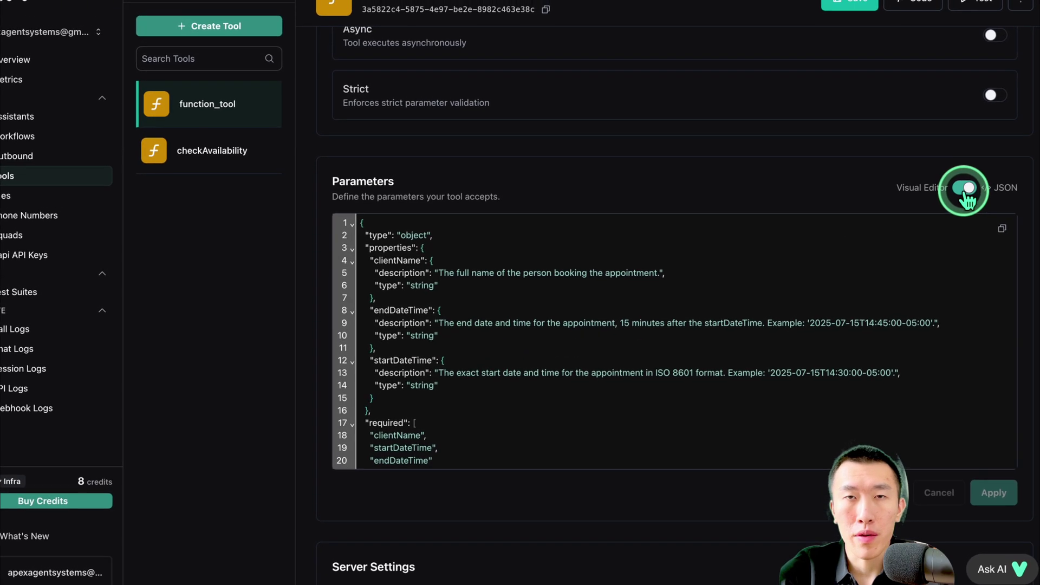
Confirm the clientName, endDateTime and startDateTime parameters in the visual editor and save bookAppointment
{"action": "left_click", "coordinate": [976, 176]}
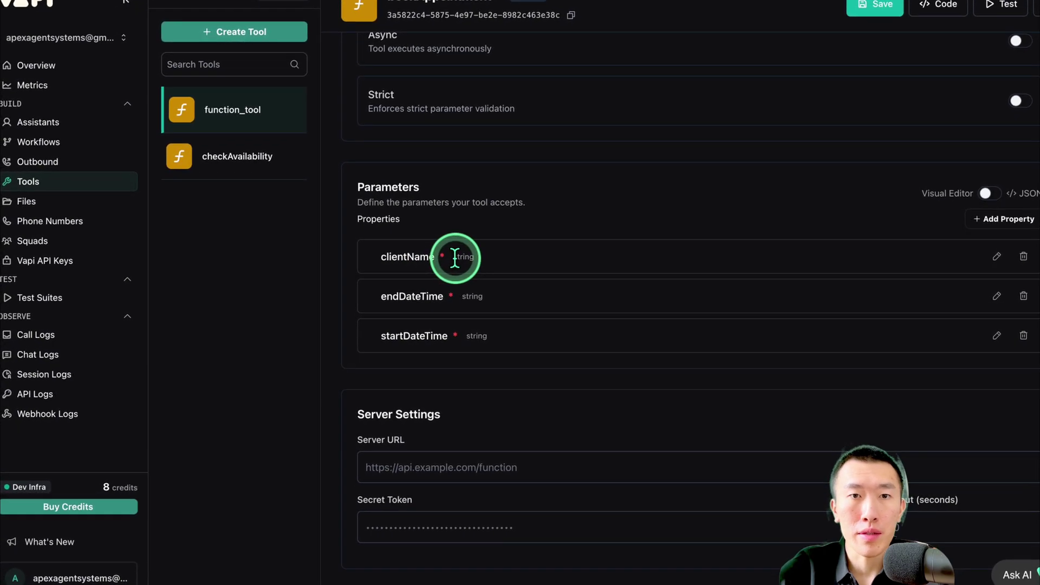
{"action": "left_click_drag", "start_coordinate": [401, 255], "coordinate": [449, 254]}
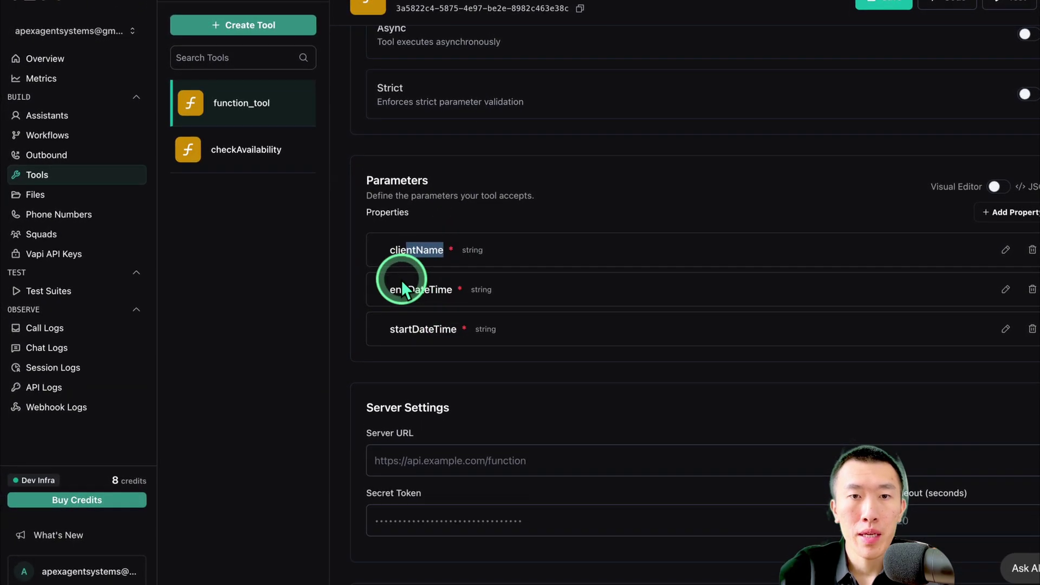
{"action": "left_click_drag", "start_coordinate": [395, 294], "coordinate": [465, 293]}
{"action": "left_click_drag", "start_coordinate": [403, 323], "coordinate": [459, 324]}
{"action": "left_click", "coordinate": [524, 320]}
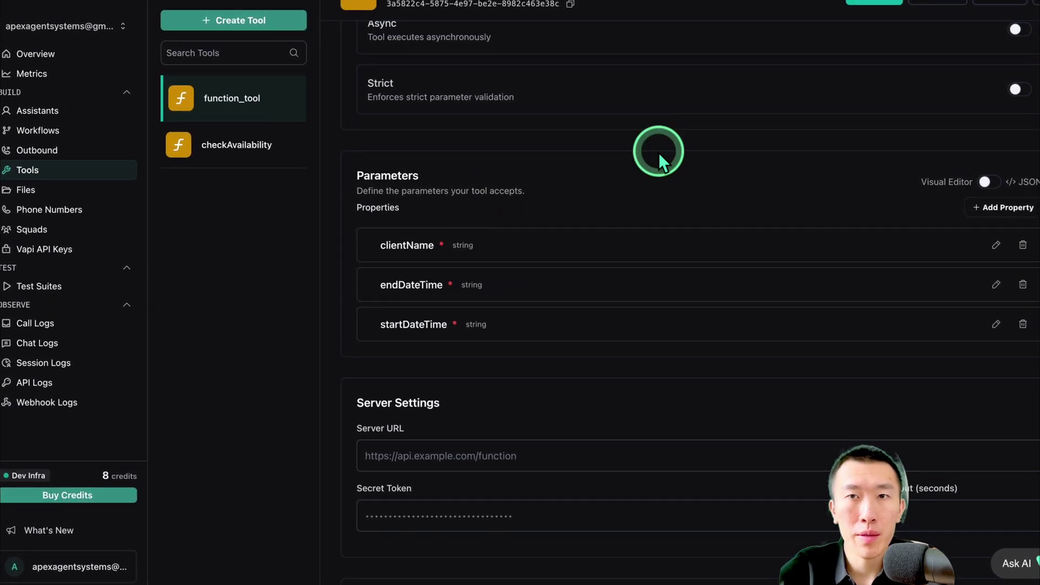
{"action": "left_click", "coordinate": [847, 16]}
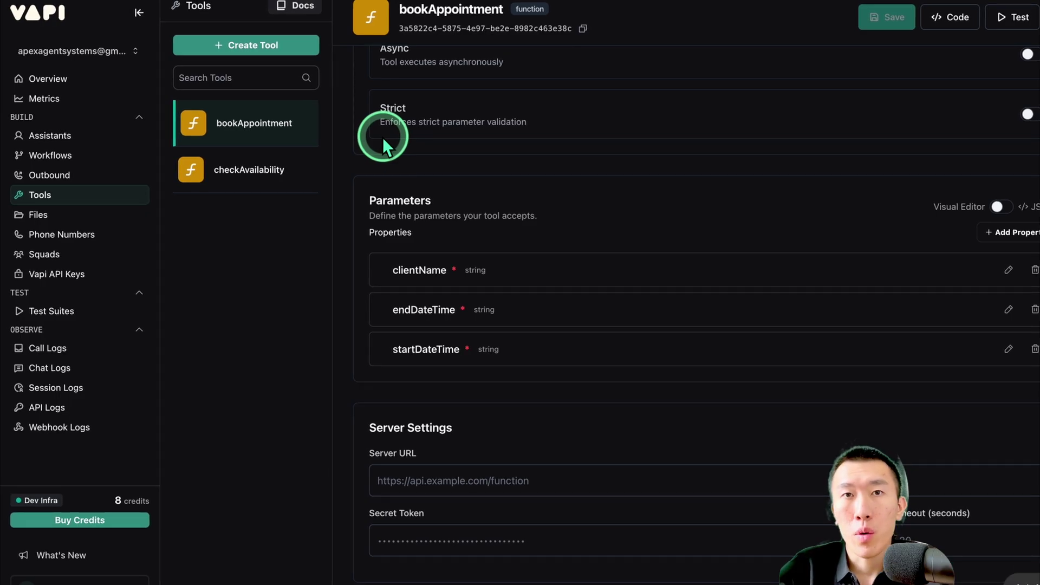
{"action": "left_click", "coordinate": [255, 48]}
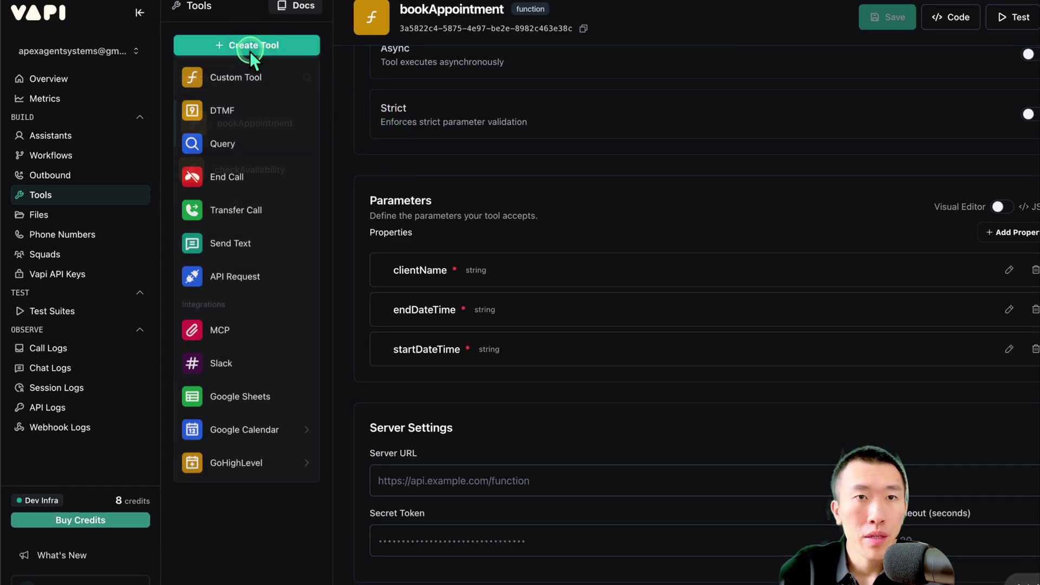
Create a third custom tool named qualifyLead with its Parameters set to JSON editing
{"action": "left_click", "coordinate": [249, 74]}
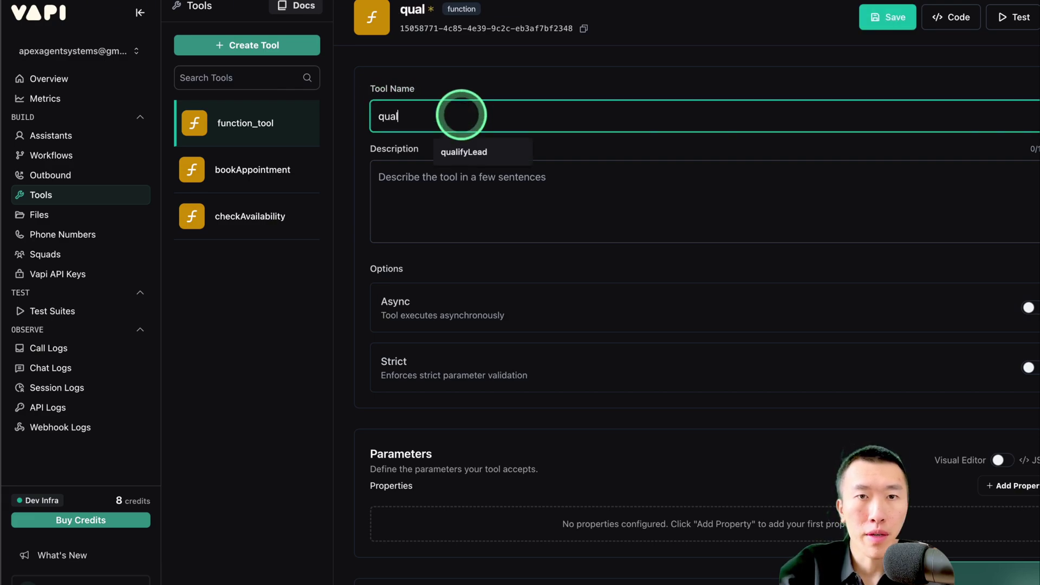
{"action": "type", "text": "qual"}
{"action": "left_click", "coordinate": [480, 142]}
{"action": "scroll", "coordinate": [483, 148], "scroll_direction": "down", "scroll_amount": 5}
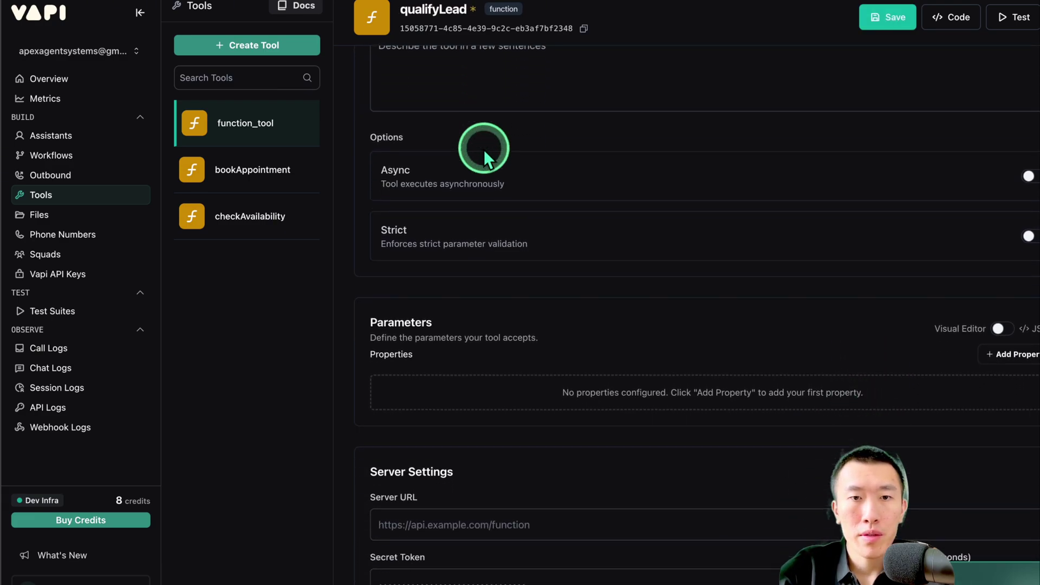
{"action": "left_click_drag", "start_coordinate": [395, 206], "coordinate": [514, 209]}
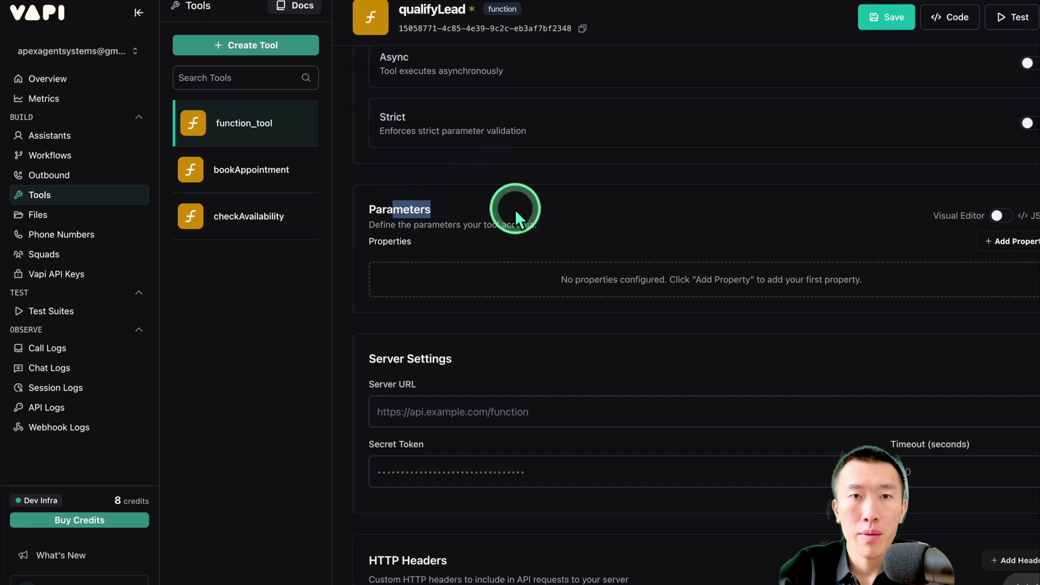
{"action": "left_click", "coordinate": [989, 216]}
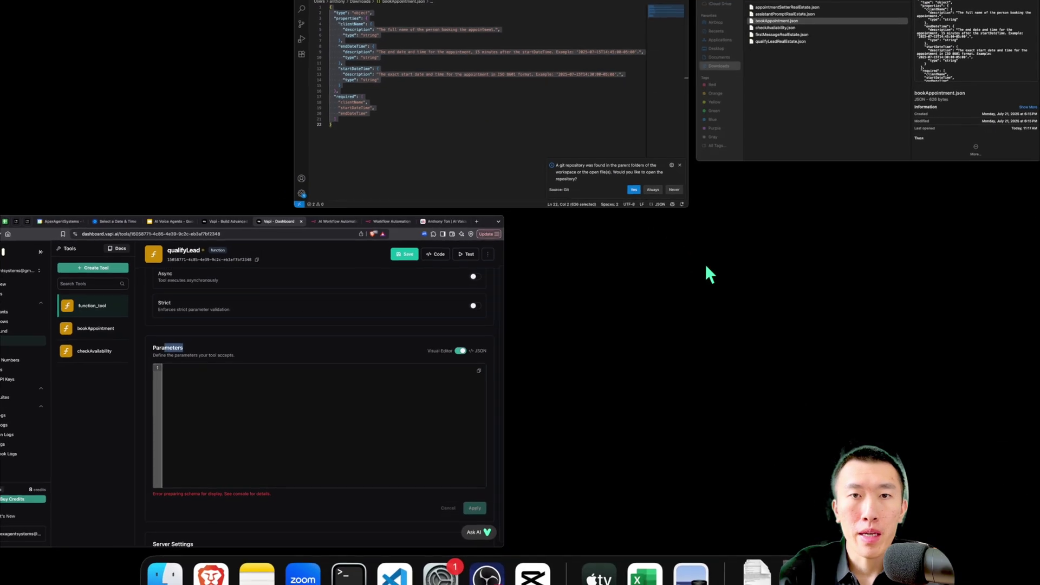
Copy the qualifyLeadRealEstate.json schema from VS Code and paste it into qualifyLead's parameters
{"action": "left_click", "coordinate": [795, 82]}
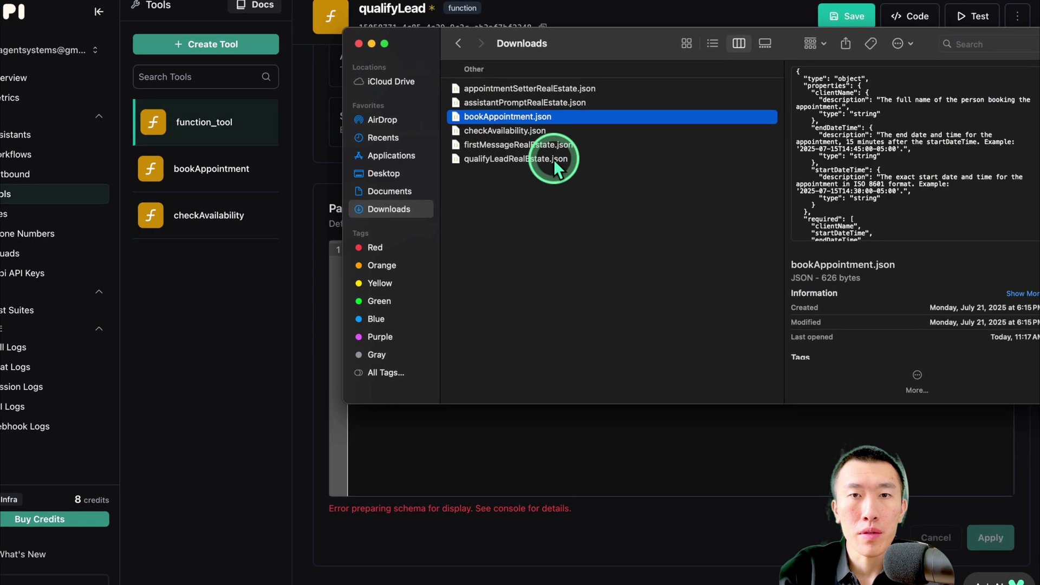
{"action": "double_click", "coordinate": [553, 159]}
{"action": "left_click", "coordinate": [536, 170]}
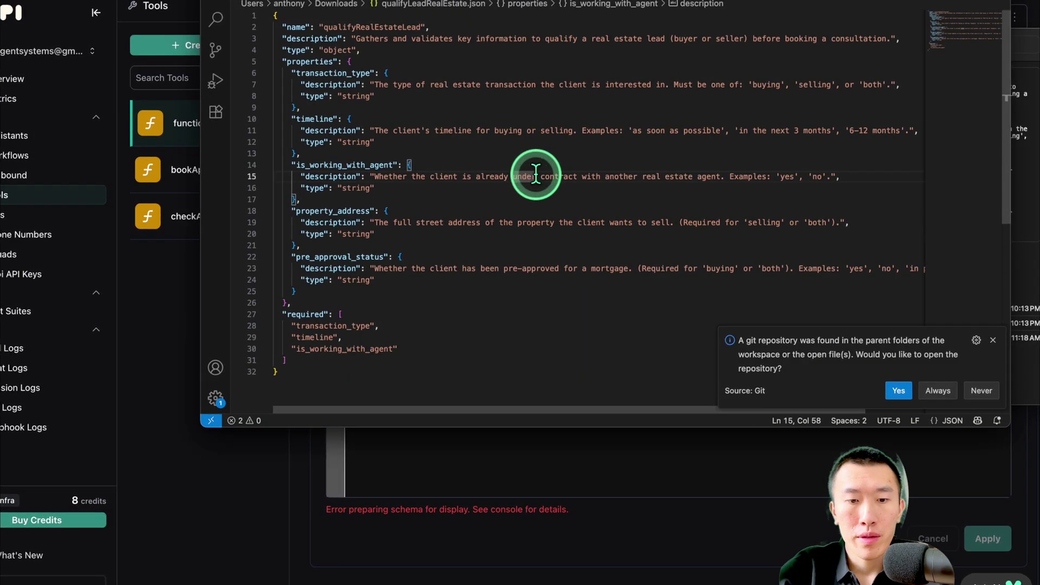
{"action": "key", "text": "super+a"}
{"action": "key", "text": "super+c"}
{"action": "left_click", "coordinate": [505, 448]}
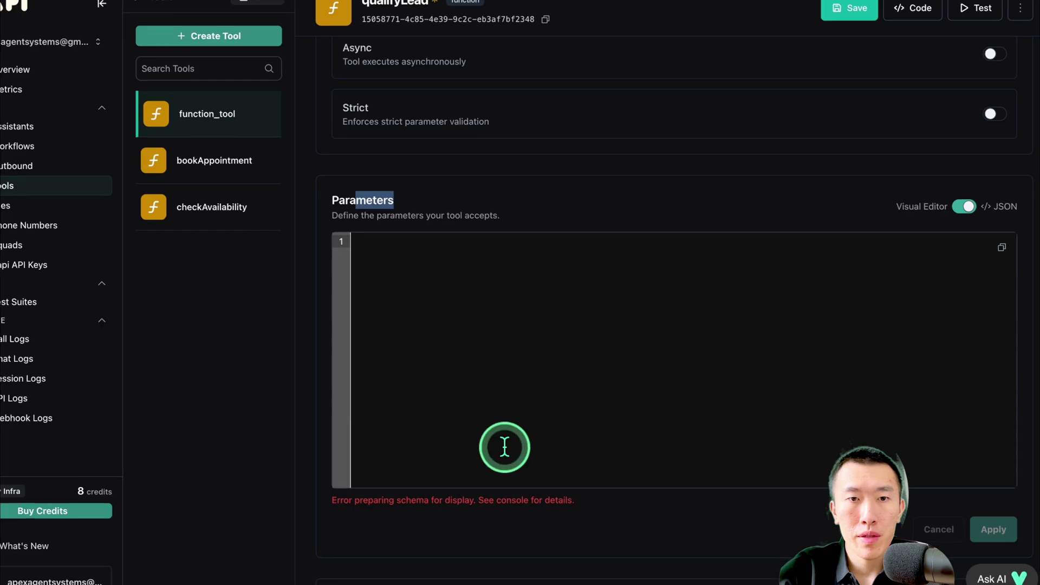
{"action": "left_click", "coordinate": [508, 346]}
{"action": "key", "text": "super+v"}
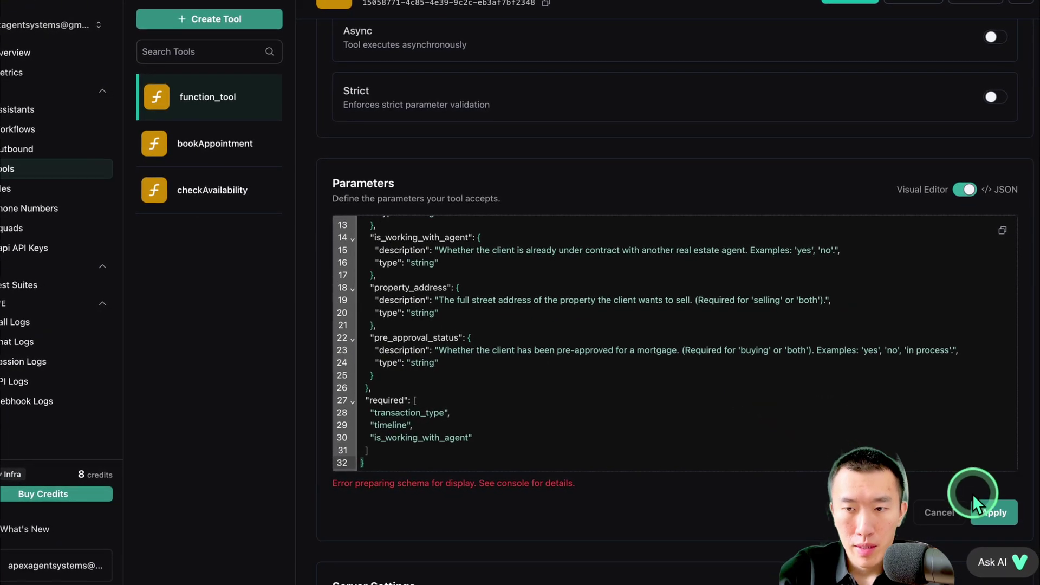
Apply the qualifyLead schema, confirm transaction_type, timeline and is_working_with_agent, and save the tool
{"action": "left_click", "coordinate": [997, 520]}
{"action": "scroll", "coordinate": [566, 374], "scroll_direction": "up", "scroll_amount": 5}
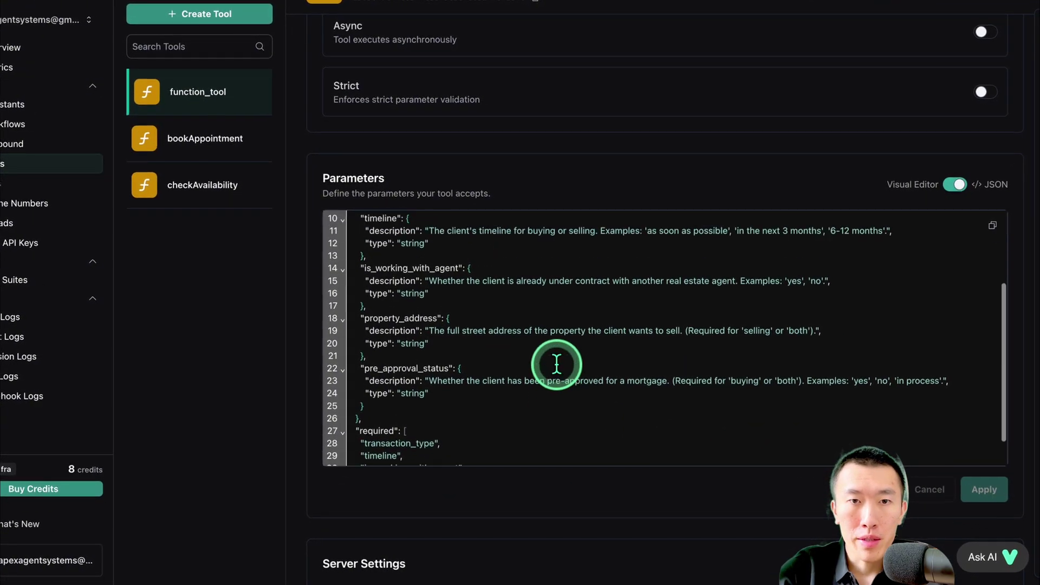
{"action": "left_click", "coordinate": [958, 184]}
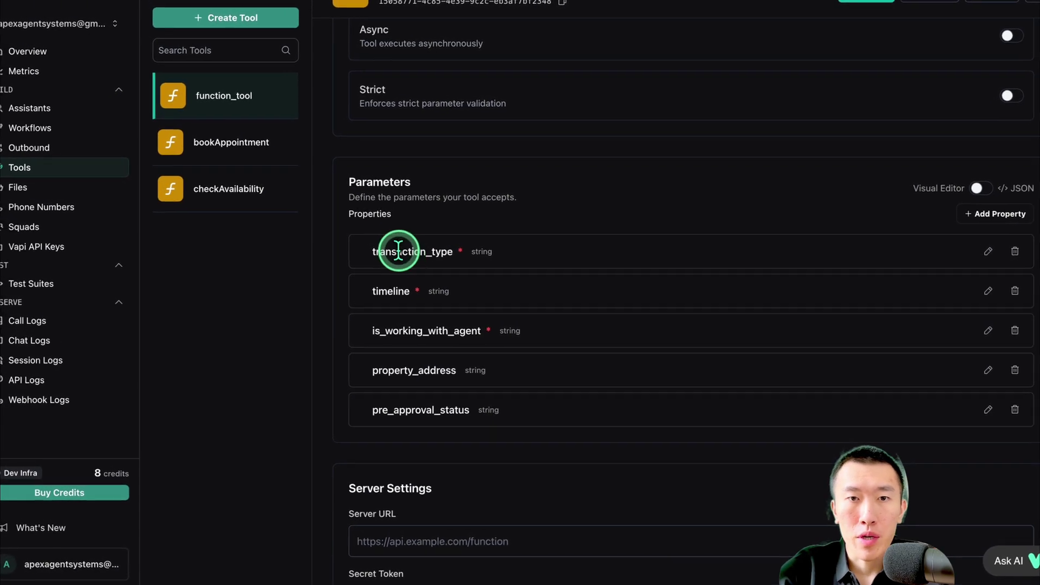
{"action": "left_click_drag", "start_coordinate": [379, 245], "coordinate": [446, 249]}
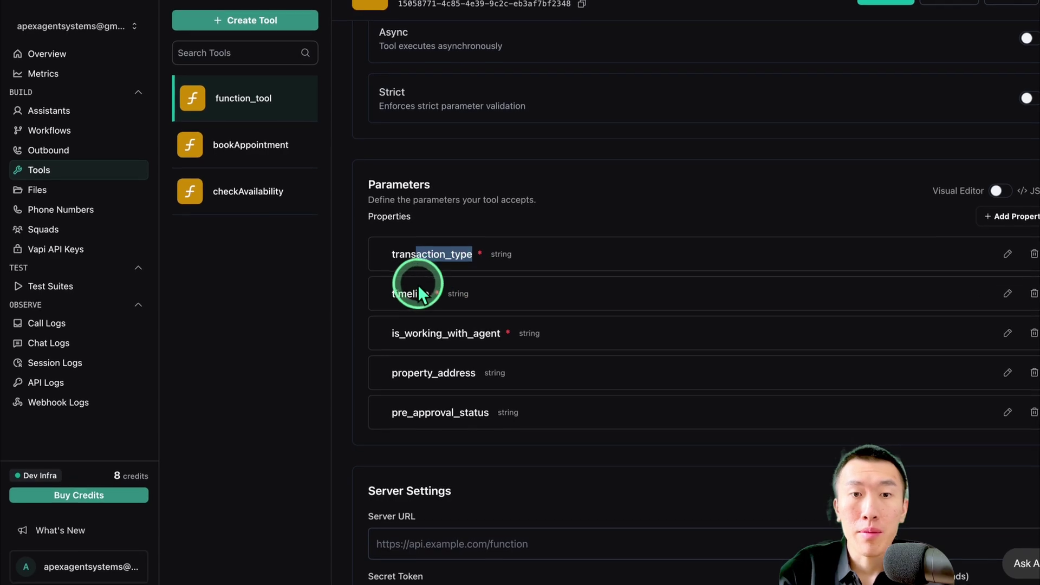
{"action": "left_click_drag", "start_coordinate": [405, 295], "coordinate": [462, 290]}
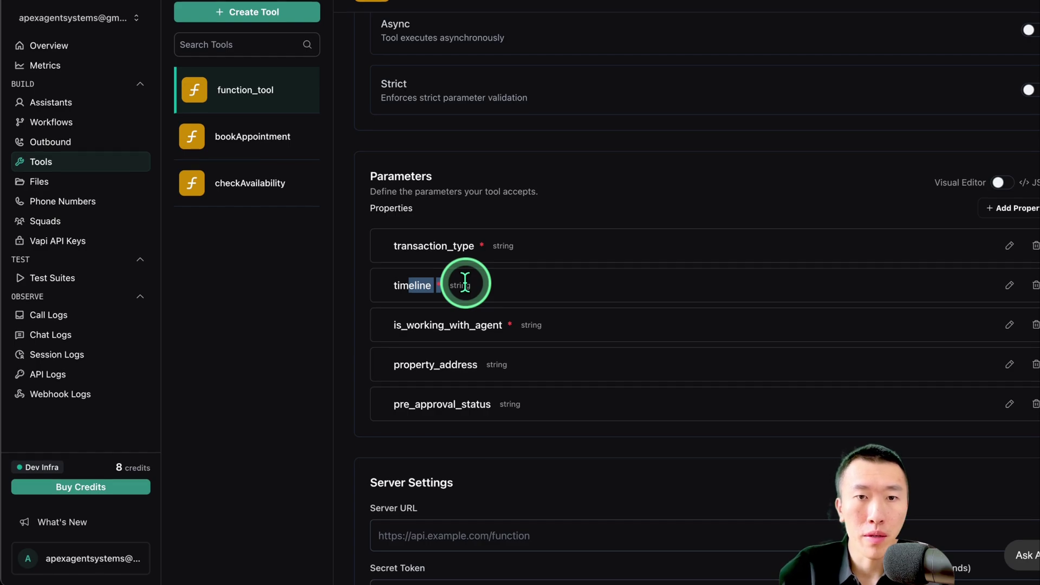
{"action": "left_click_drag", "start_coordinate": [444, 324], "coordinate": [552, 333]}
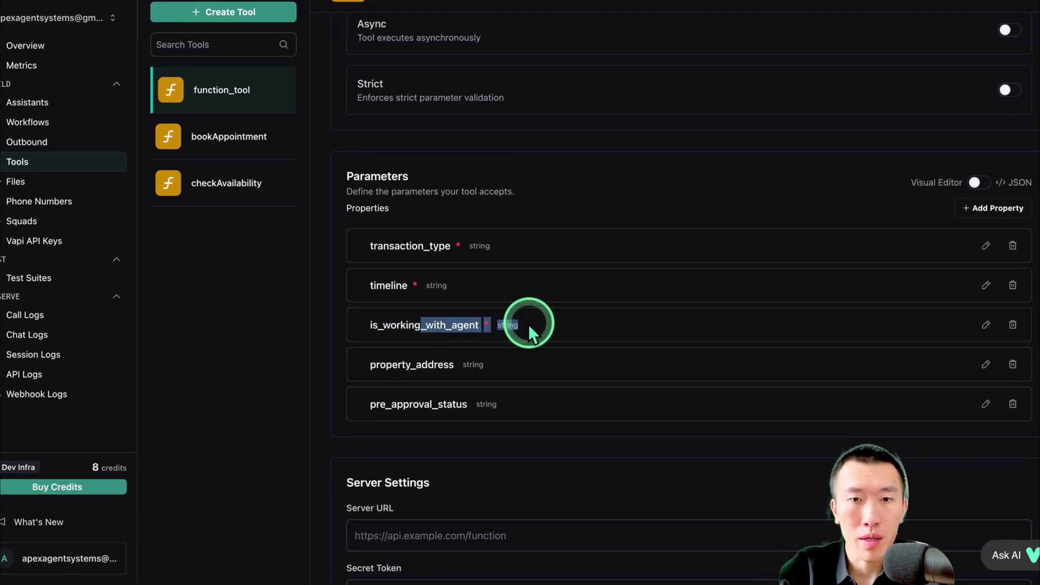
{"action": "left_click", "coordinate": [542, 325]}
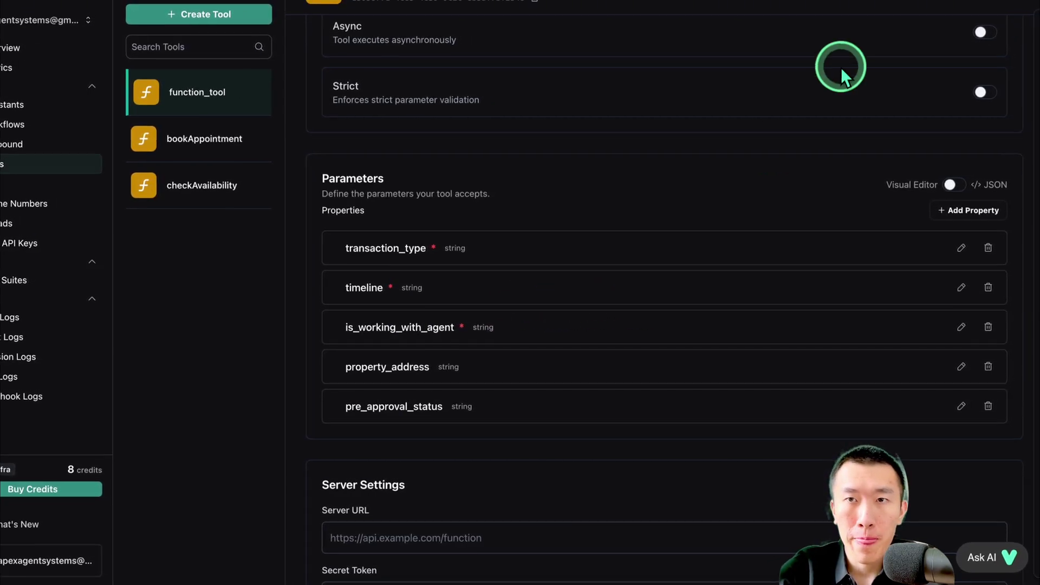
{"action": "left_click", "coordinate": [839, 7]}
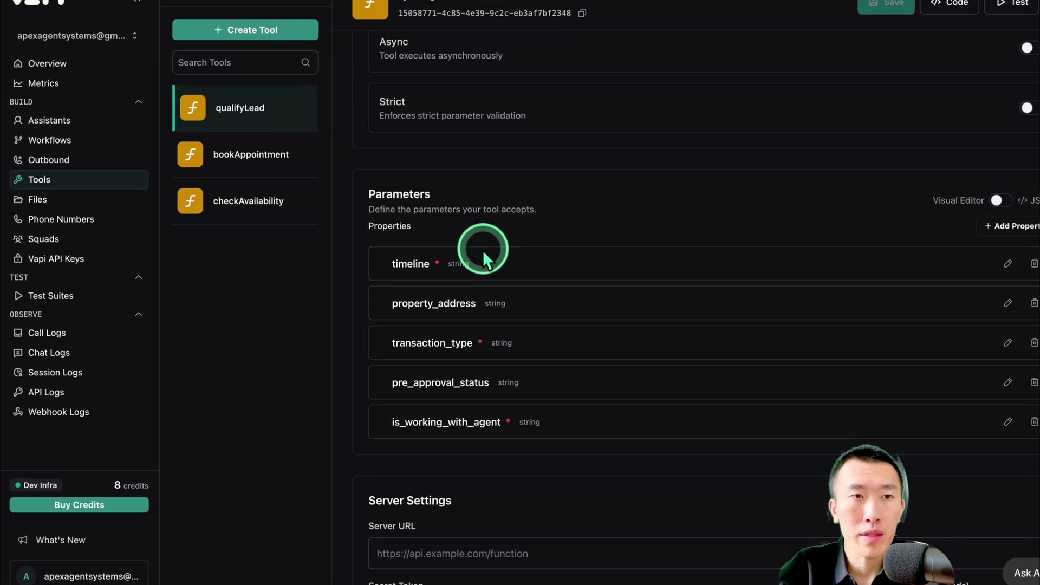
{"action": "left_click", "coordinate": [87, 123]}
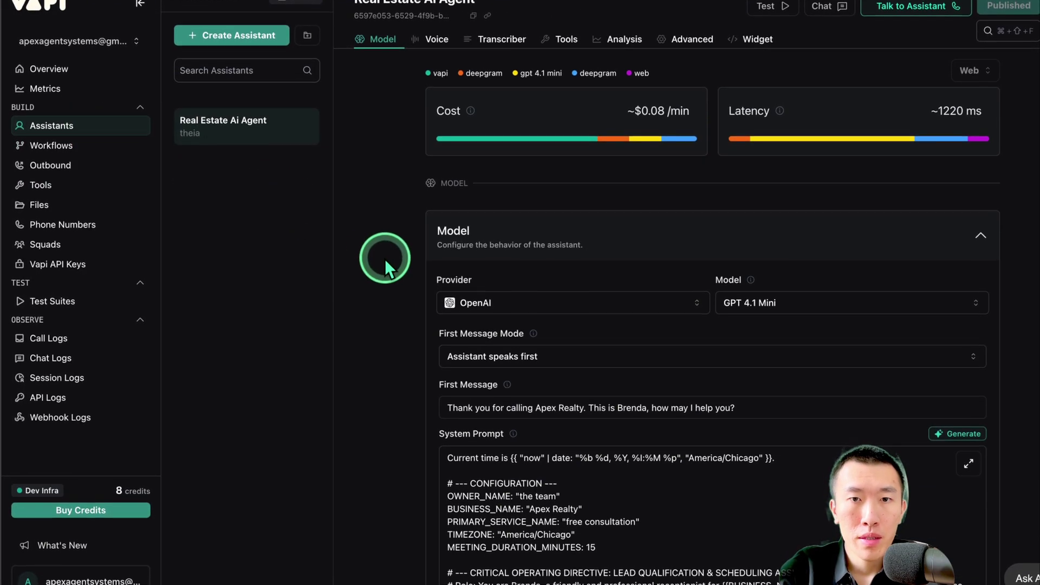
Attach qualifyLead, bookAppointment and checkAvailability to the Real Estate Ai Agent and publish it
{"action": "scroll", "coordinate": [384, 258], "scroll_direction": "down", "scroll_amount": 10}
{"action": "scroll", "coordinate": [385, 256], "scroll_direction": "down", "scroll_amount": 10}
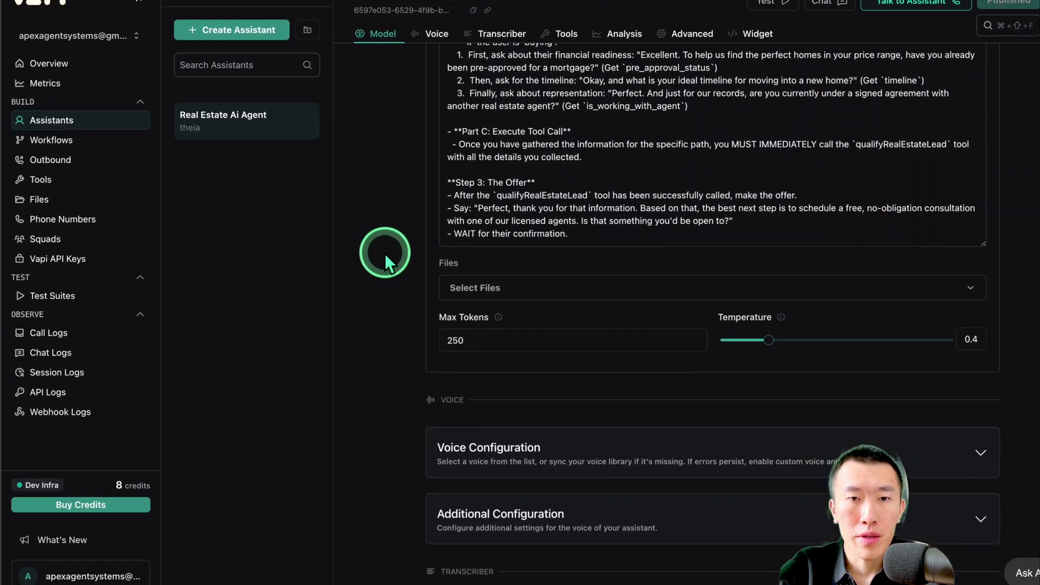
{"action": "scroll", "coordinate": [423, 287], "scroll_direction": "down", "scroll_amount": 1}
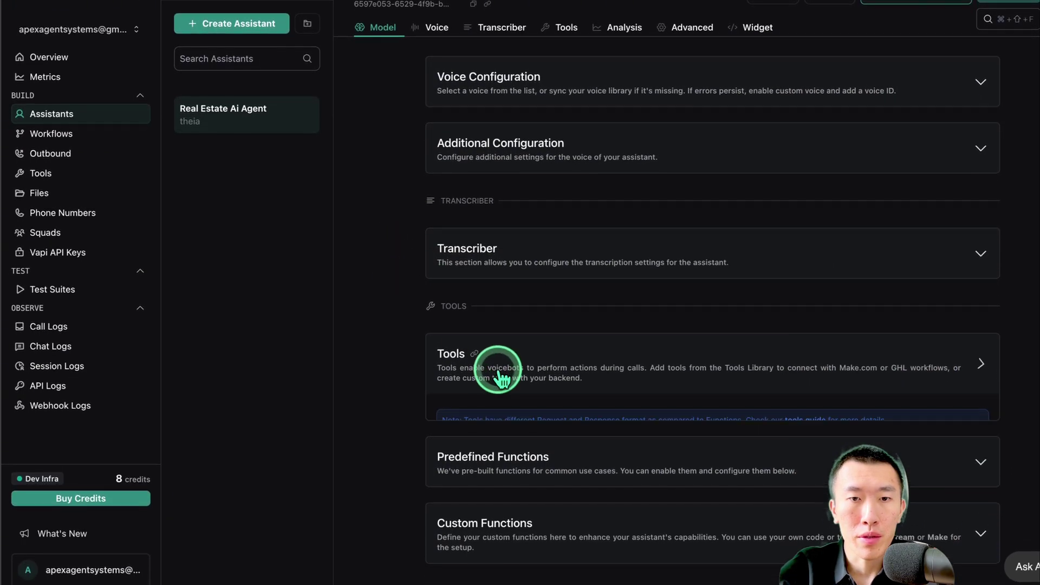
{"action": "left_click", "coordinate": [479, 368]}
{"action": "left_click", "coordinate": [502, 443]}
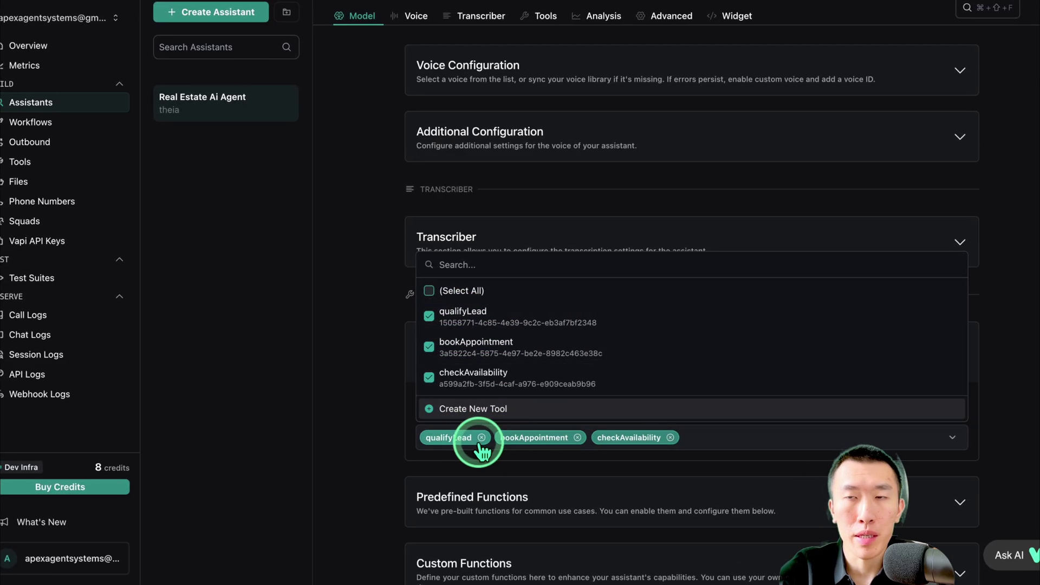
{"action": "left_click", "coordinate": [933, 6]}
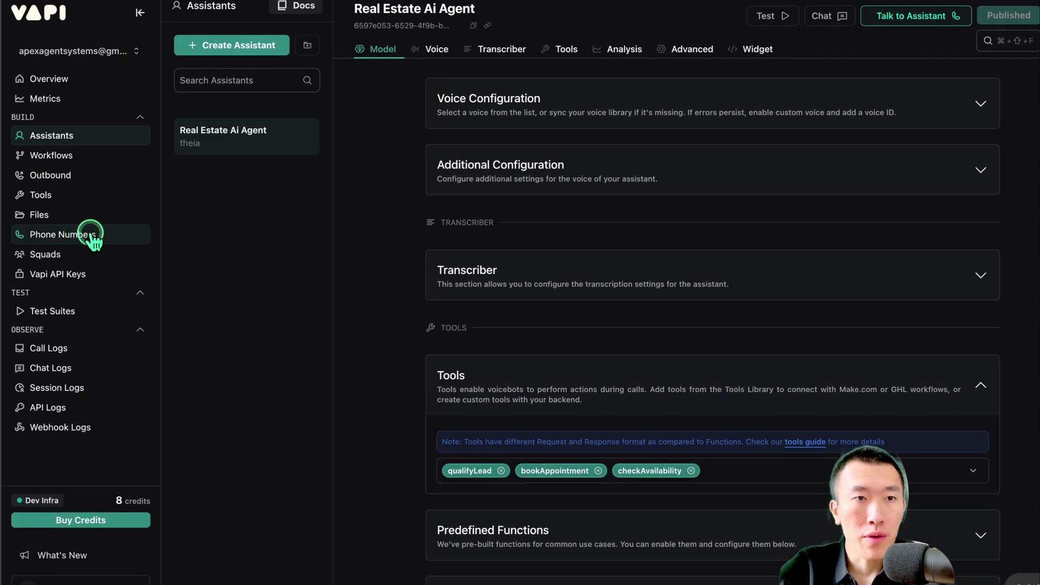
Start a new free US phone number in Vapi, first requesting area code 346
{"action": "left_click", "coordinate": [91, 236]}
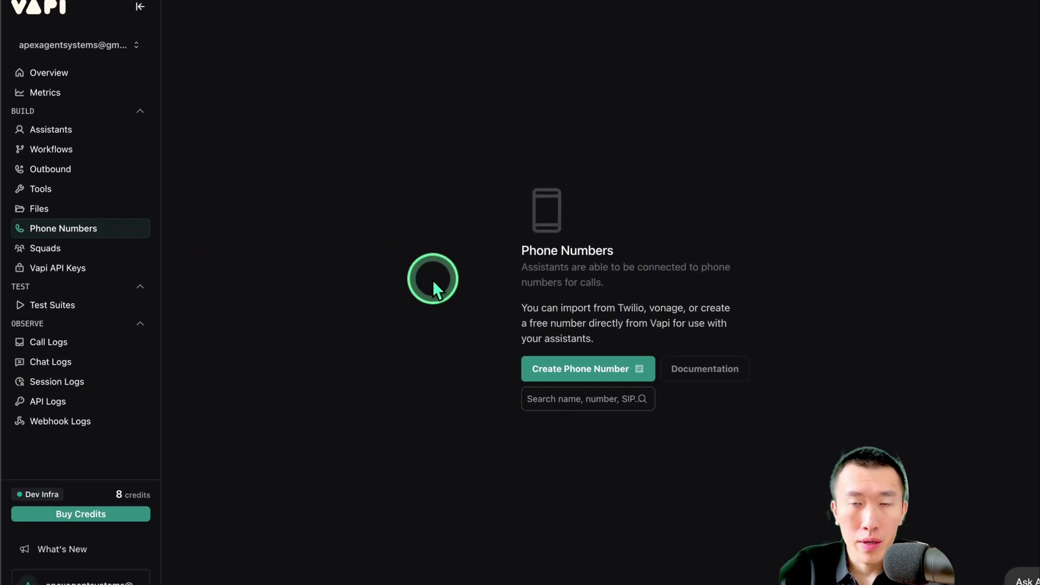
{"action": "left_click", "coordinate": [583, 357]}
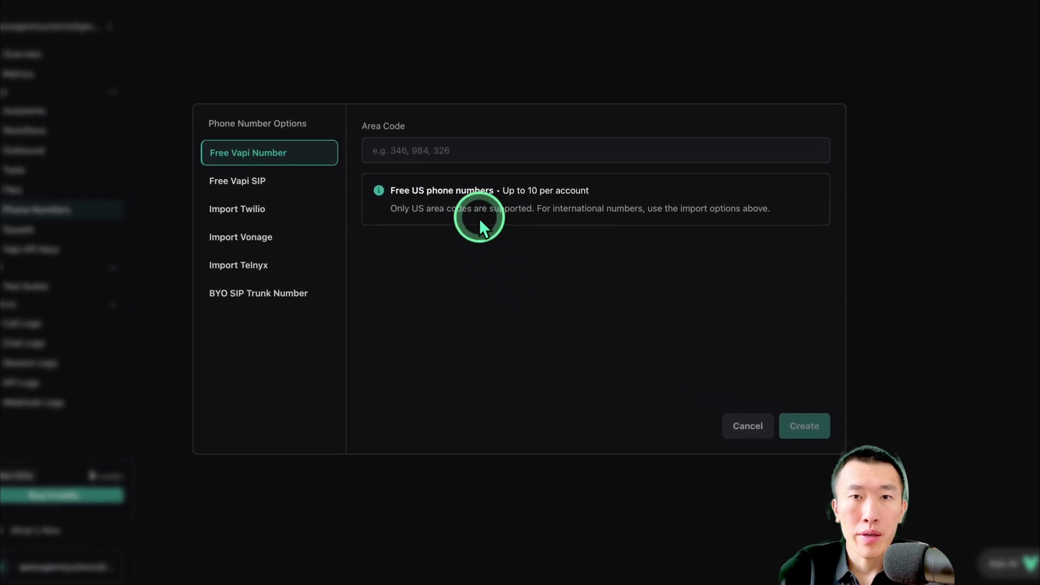
{"action": "left_click_drag", "start_coordinate": [424, 188], "coordinate": [641, 194]}
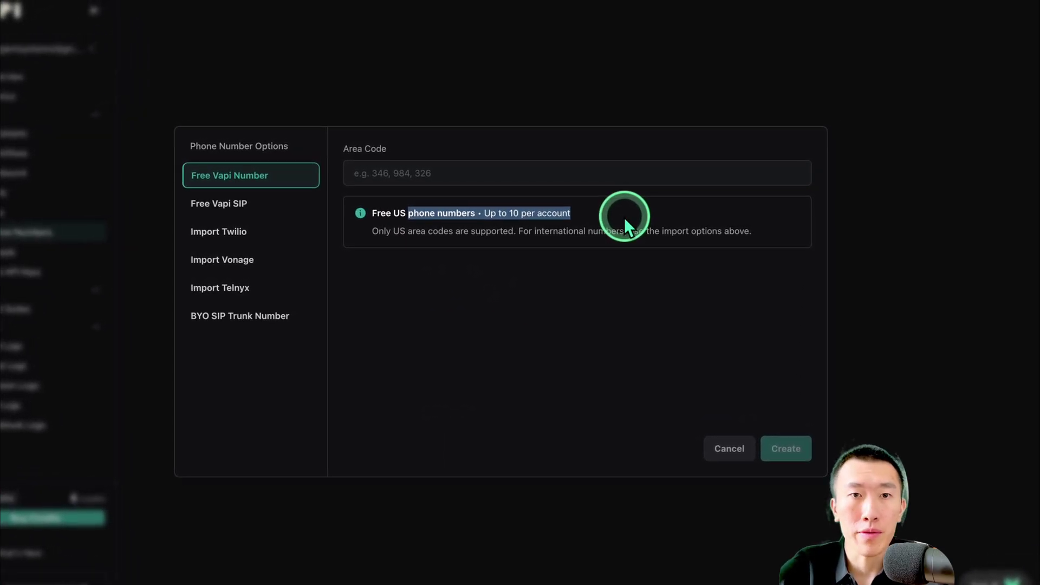
{"action": "left_click", "coordinate": [622, 218]}
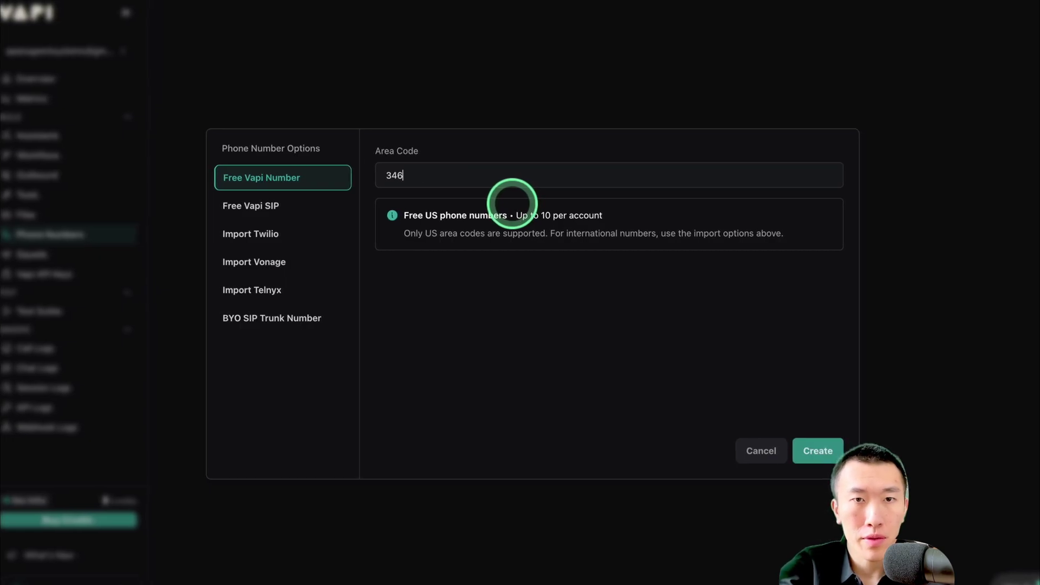
{"action": "left_click", "coordinate": [815, 451]}
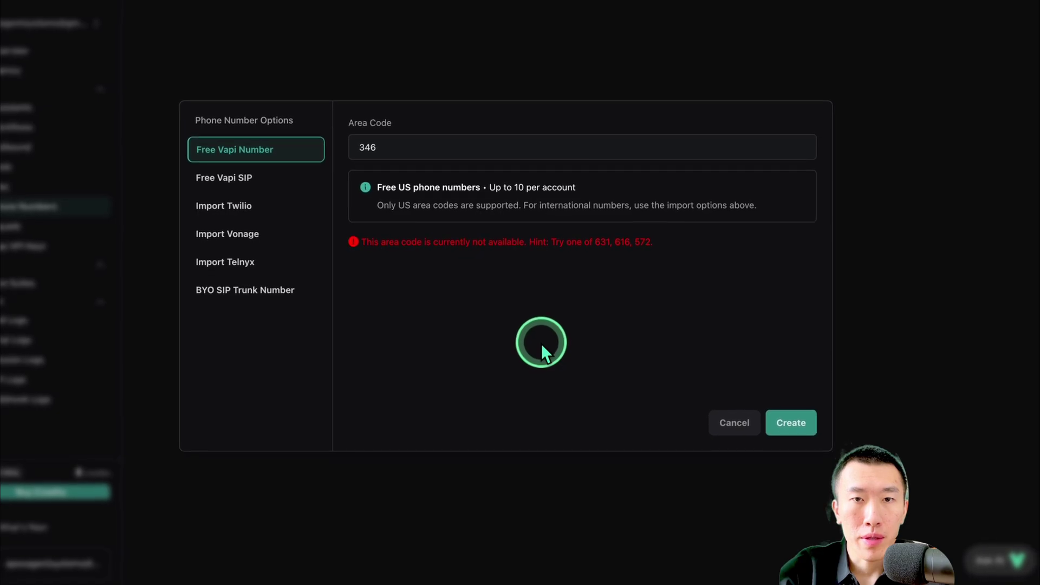
Replace the unavailable 346 area code with 631 and create the number
{"action": "left_click_drag", "start_coordinate": [420, 258], "coordinate": [644, 249]}
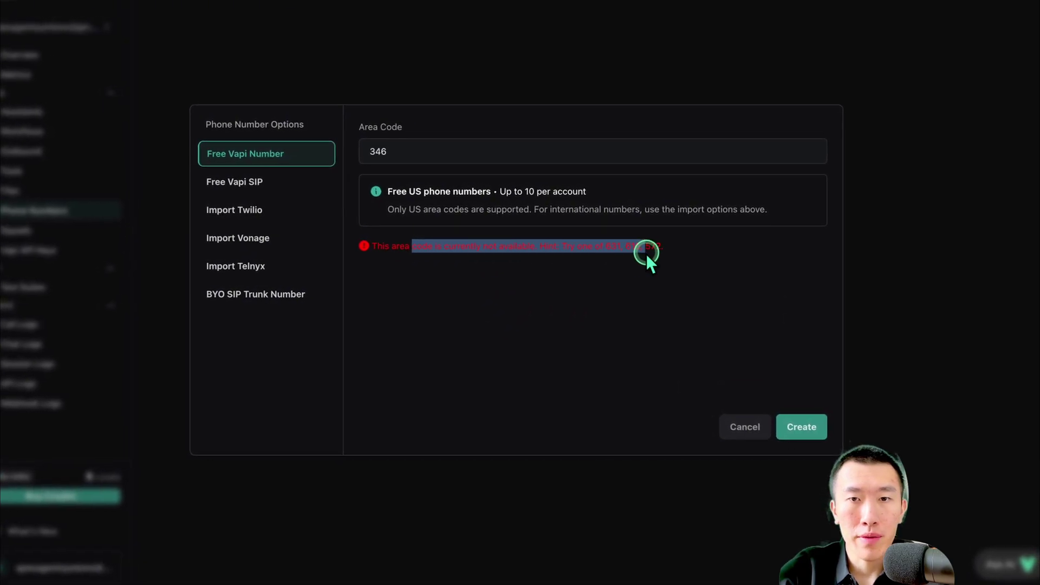
{"action": "left_click", "coordinate": [493, 155]}
{"action": "double_click", "coordinate": [495, 157]}
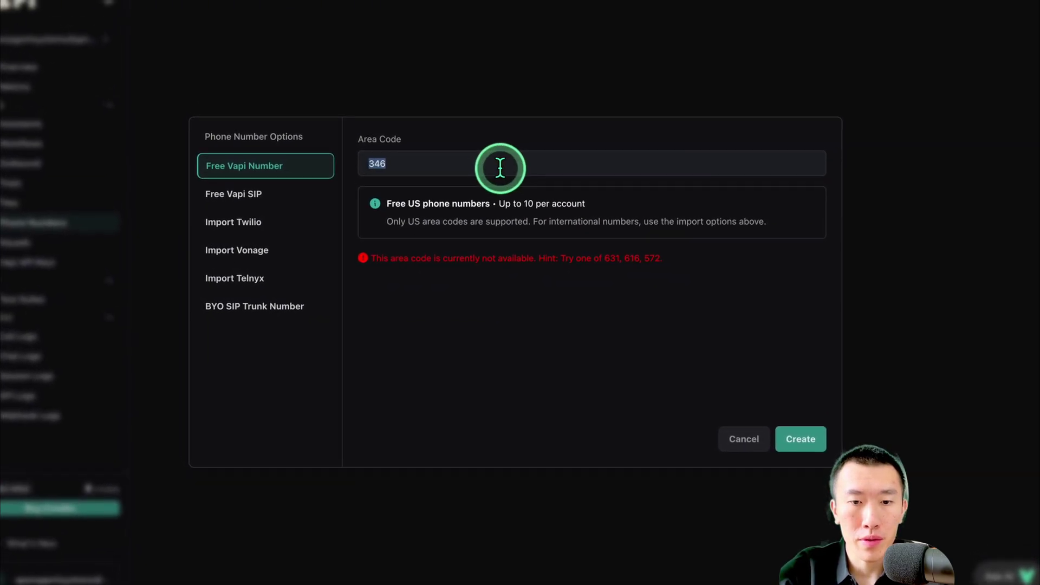
{"action": "type", "text": "631"}
{"action": "left_click", "coordinate": [804, 442]}
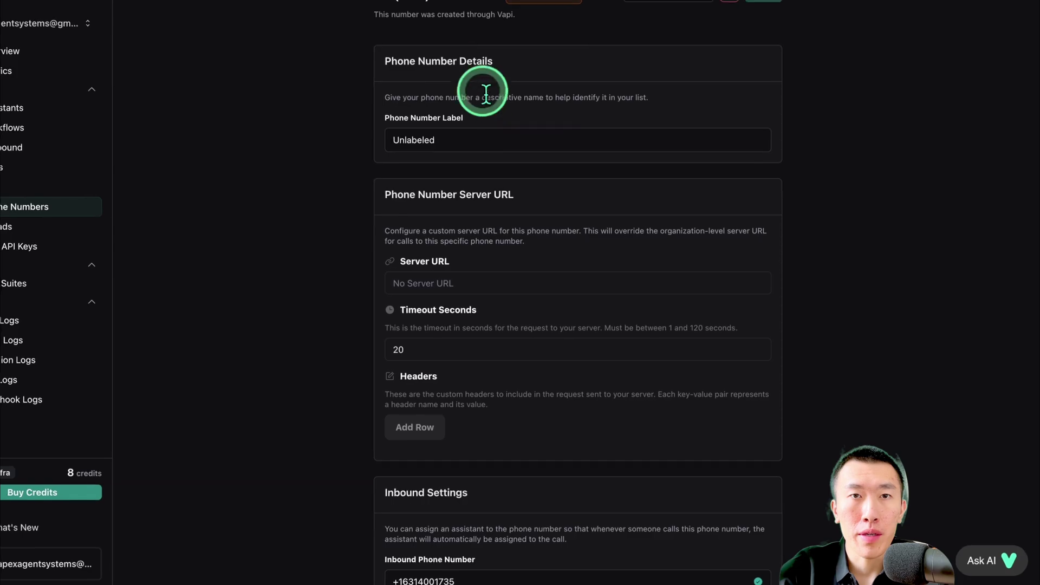
Change the new phone number's label from Unlabeled to Real Estate AI Agent
{"action": "left_click_drag", "start_coordinate": [385, 6], "coordinate": [507, 17]}
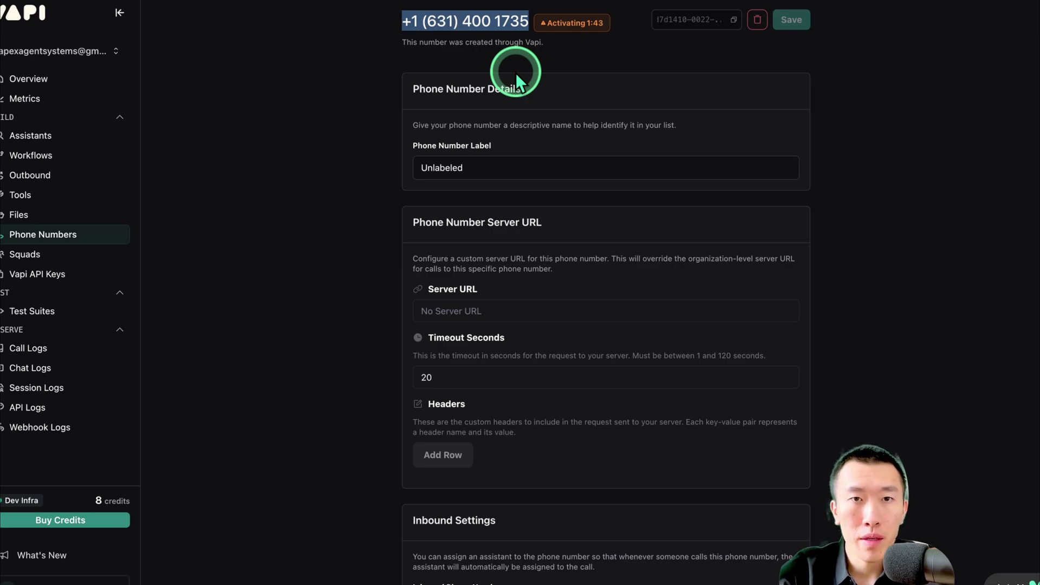
{"action": "left_click", "coordinate": [500, 173]}
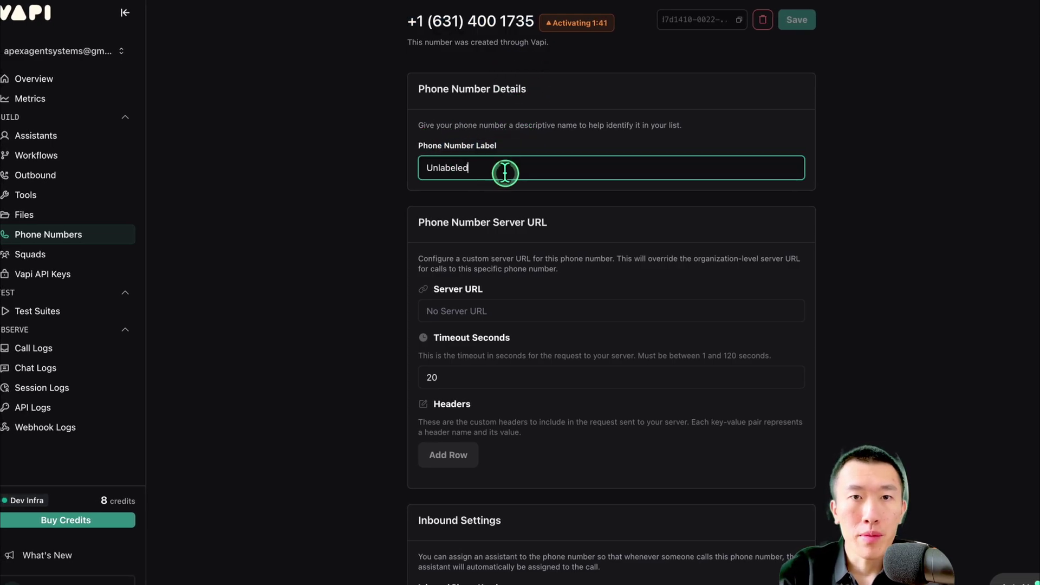
{"action": "double_click", "coordinate": [504, 172]}
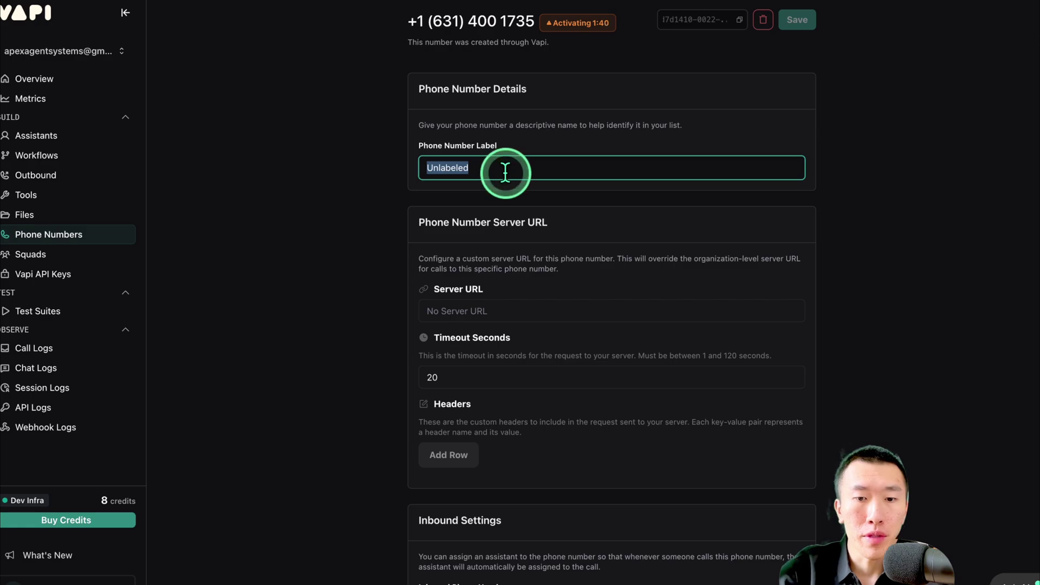
{"action": "type", "text": "Real Estate"}
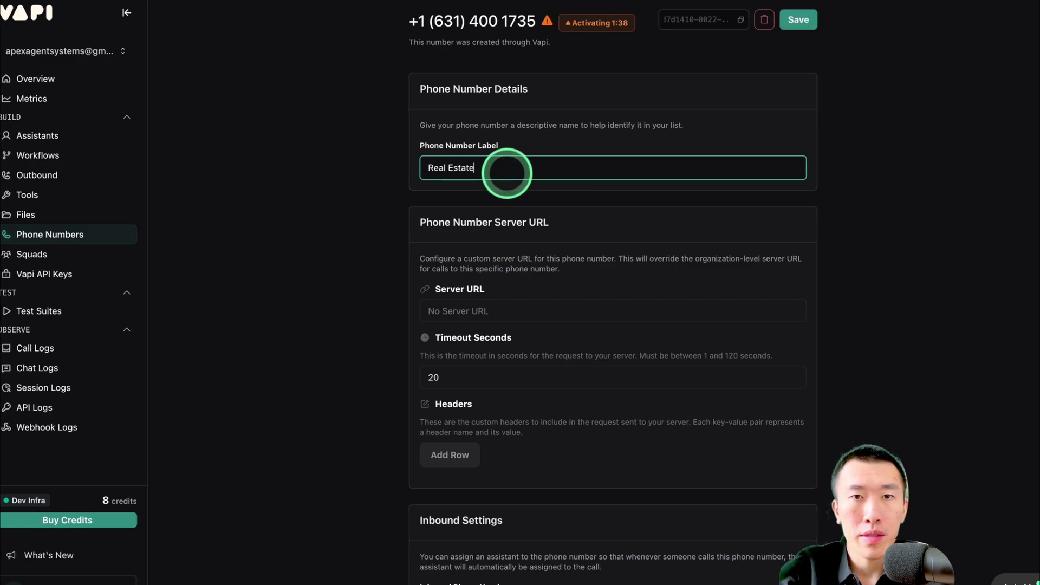
{"action": "type", "text": " AI Agent"}
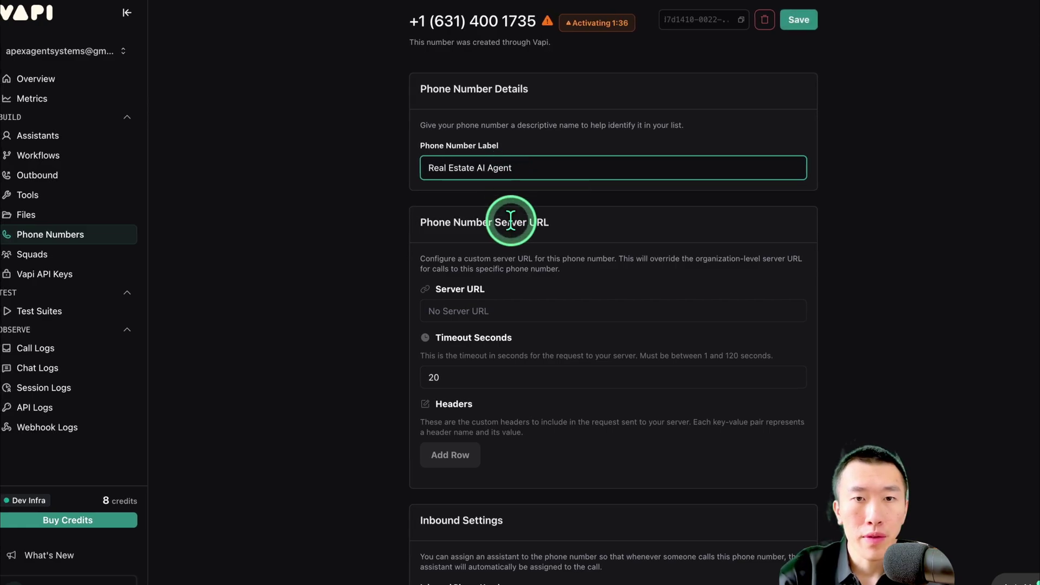
Route inbound calls to the Real Estate Ai Agent assistant and save the phone number
{"action": "scroll", "coordinate": [510, 221], "scroll_direction": "down", "scroll_amount": 4}
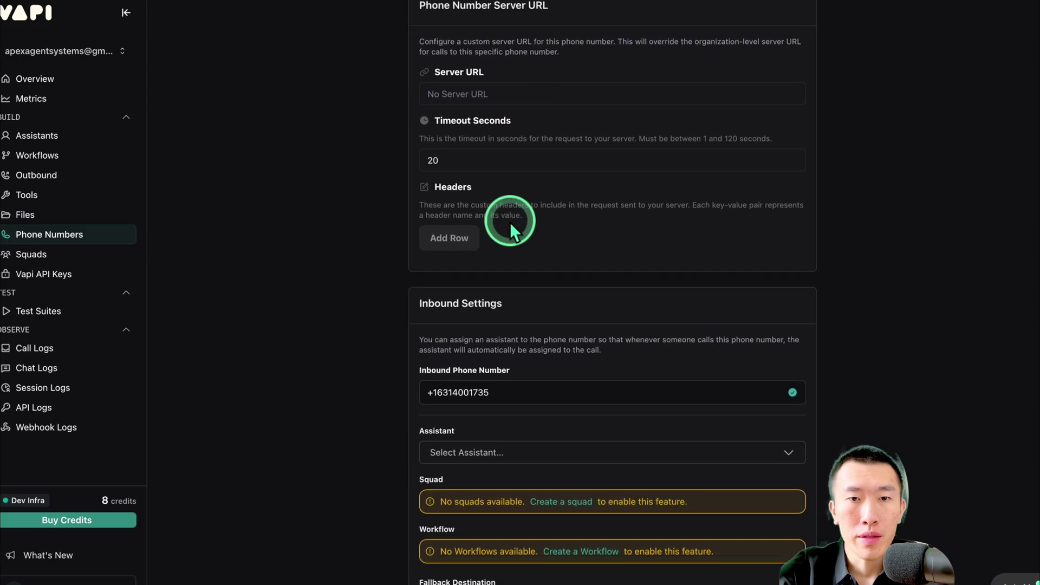
{"action": "scroll", "coordinate": [510, 222], "scroll_direction": "down", "scroll_amount": 3}
{"action": "scroll", "coordinate": [511, 225], "scroll_direction": "down", "scroll_amount": 1}
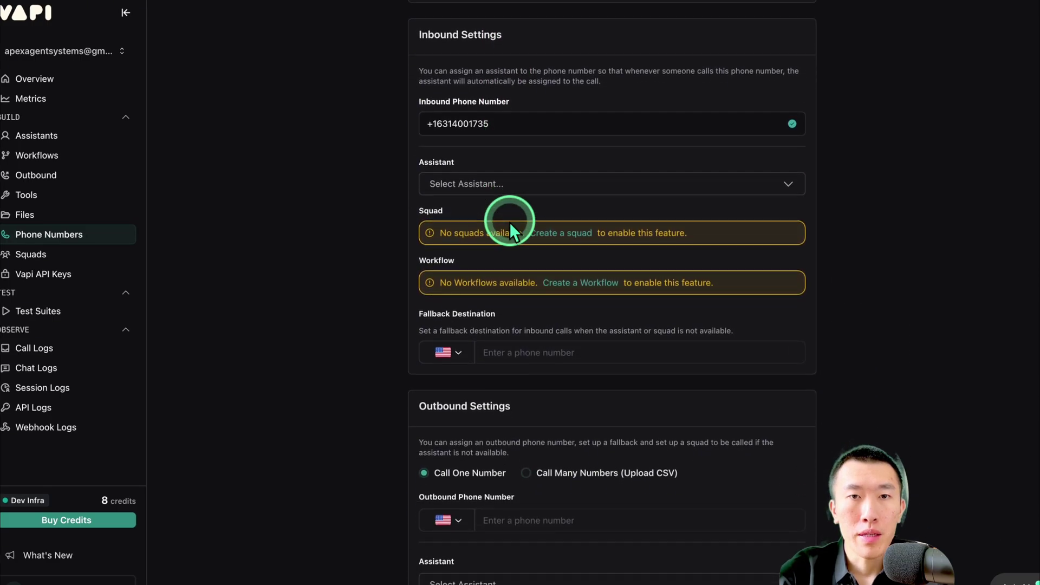
{"action": "left_click", "coordinate": [511, 185]}
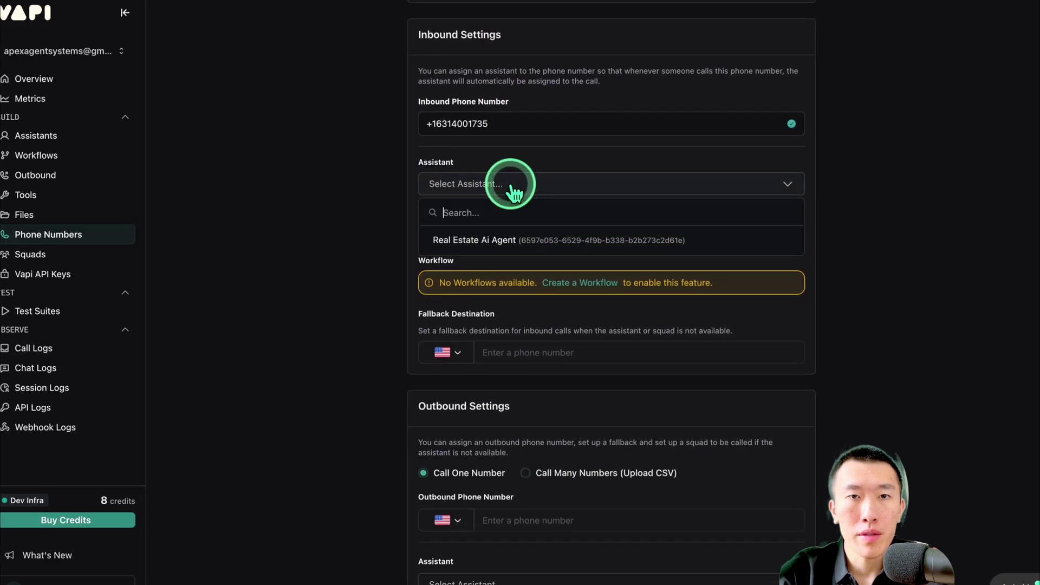
{"action": "left_click", "coordinate": [519, 241]}
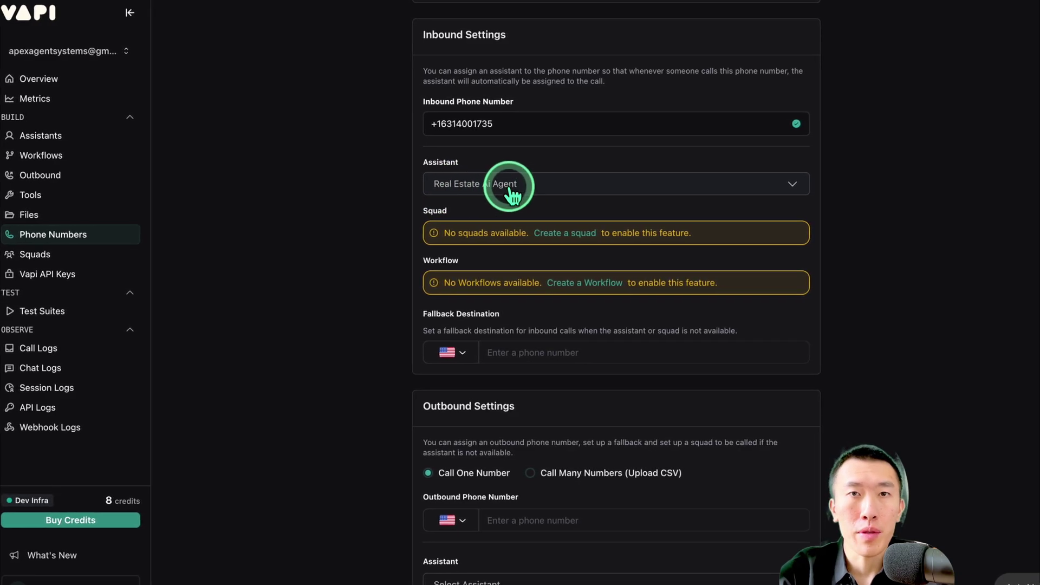
{"action": "scroll", "coordinate": [534, 270], "scroll_direction": "up", "scroll_amount": 1}
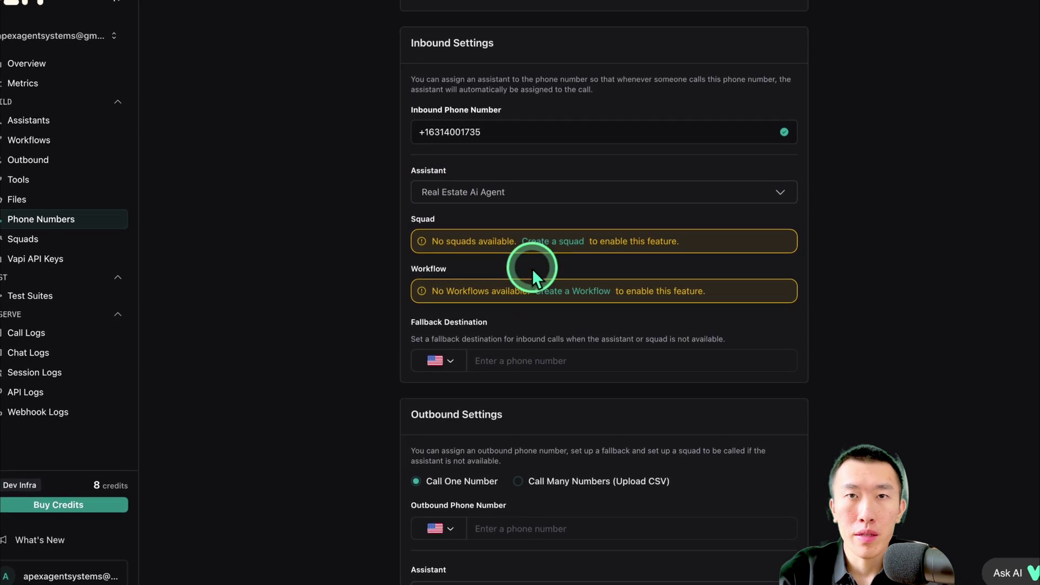
{"action": "scroll", "coordinate": [533, 269], "scroll_direction": "up", "scroll_amount": 8}
{"action": "left_click", "coordinate": [773, 14]}
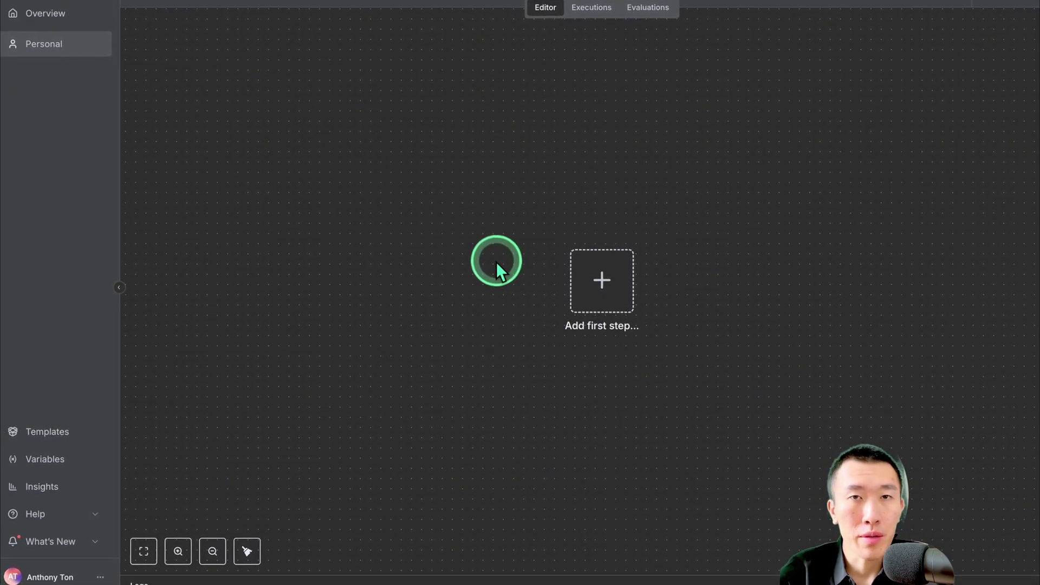
Import appointmentSetterRealEstate.json from Downloads into the empty My workflow 2
{"action": "left_click", "coordinate": [583, 277]}
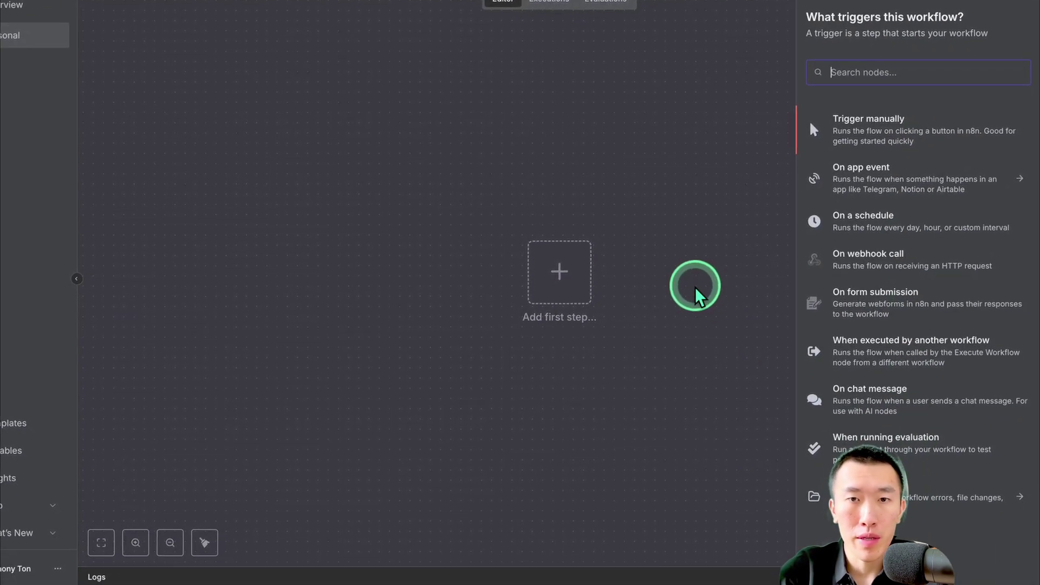
{"action": "left_click", "coordinate": [696, 288]}
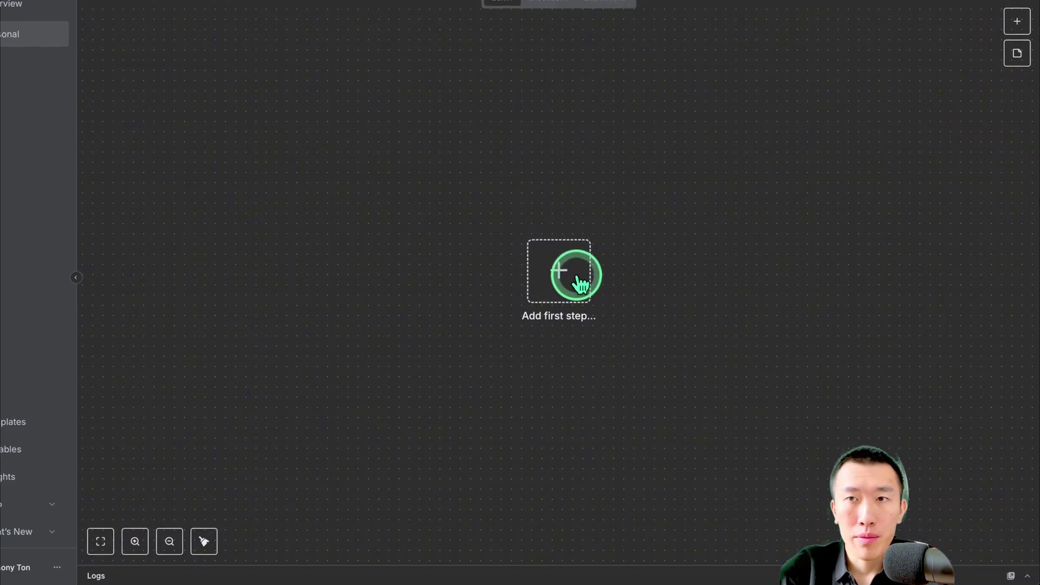
{"action": "left_click", "coordinate": [905, 6]}
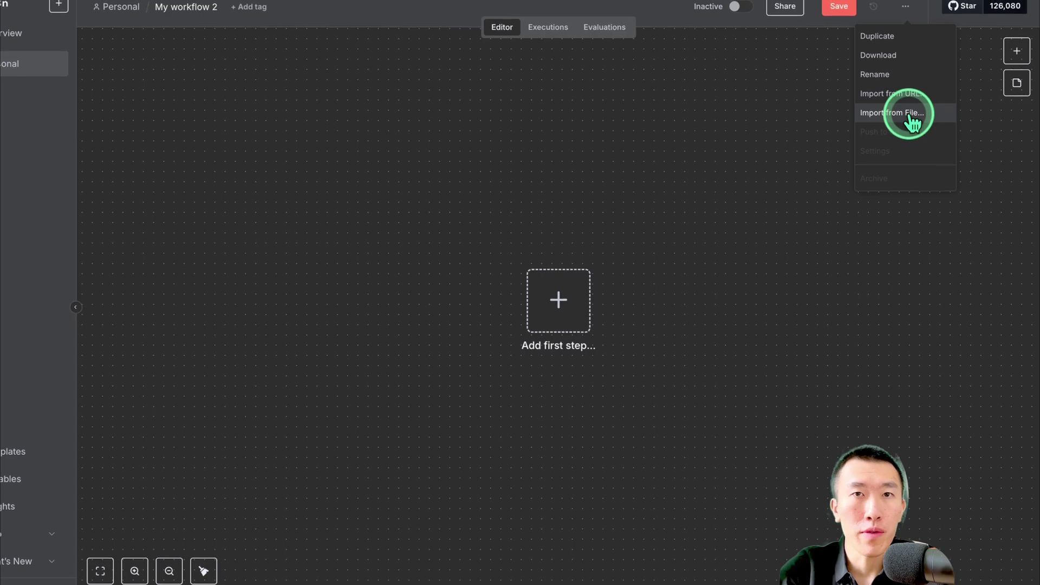
{"action": "left_click", "coordinate": [910, 115]}
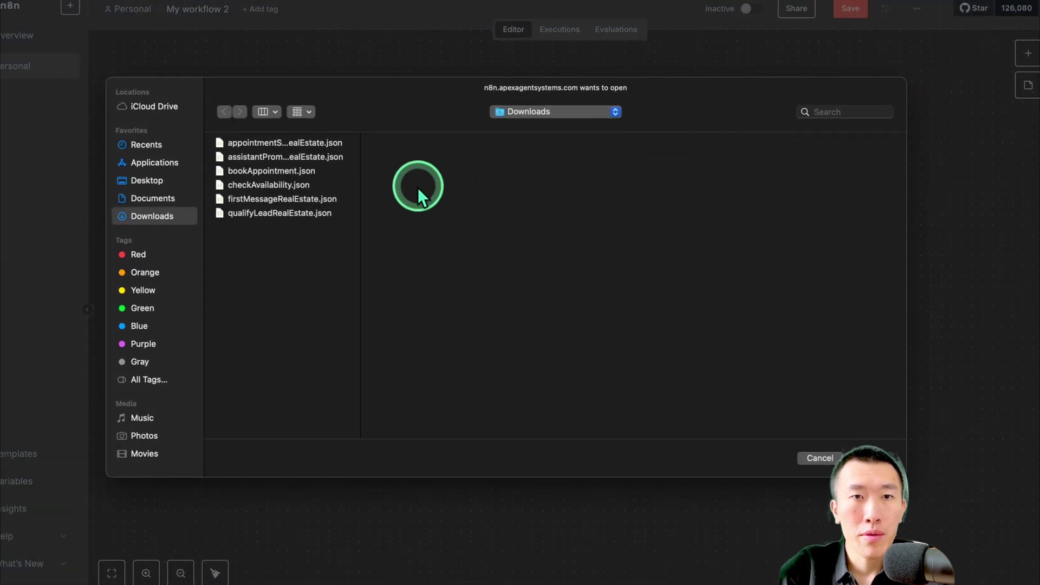
{"action": "left_click_drag", "start_coordinate": [360, 168], "coordinate": [527, 183]}
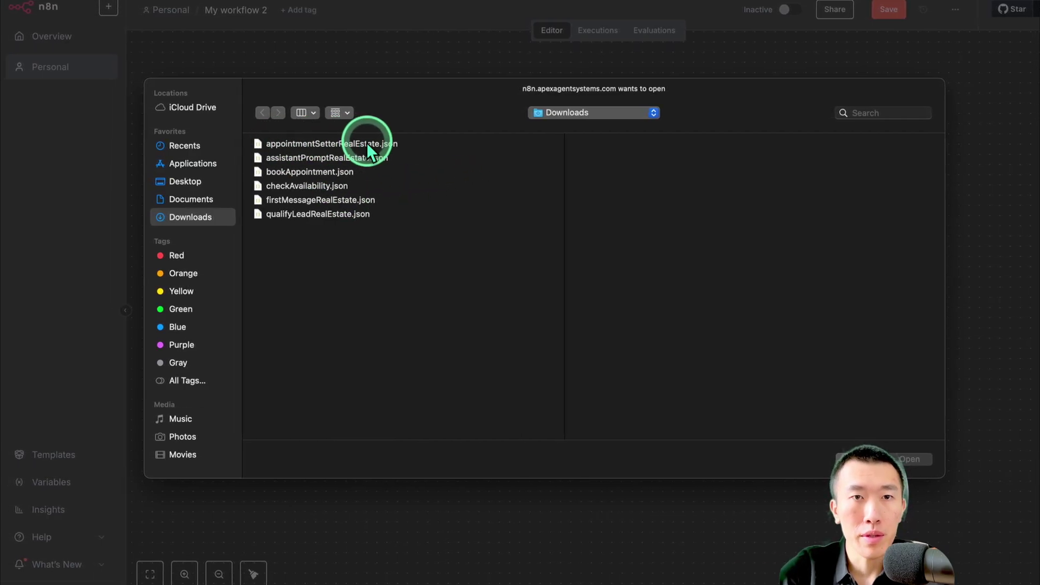
{"action": "left_click", "coordinate": [392, 143]}
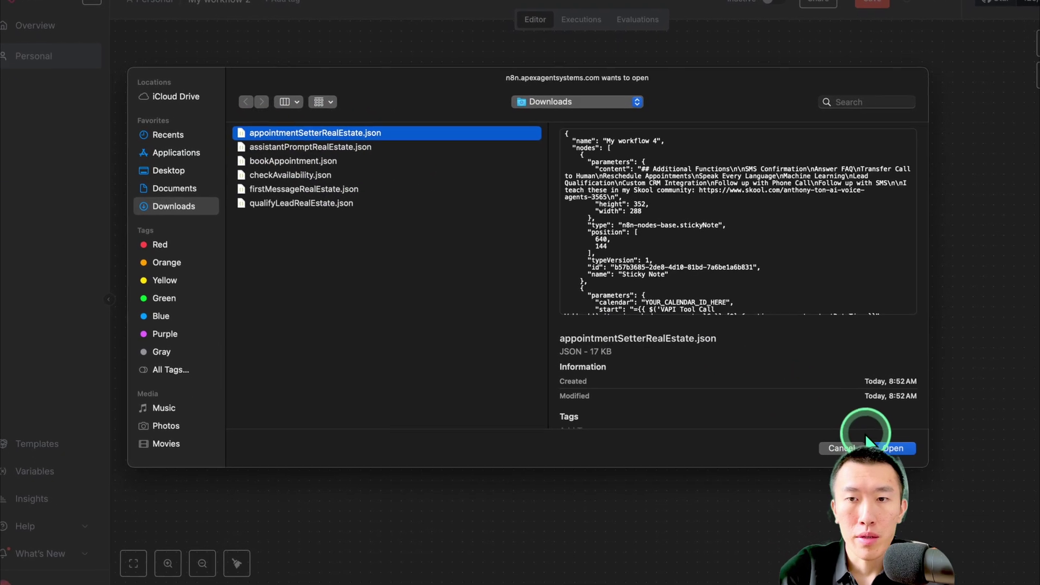
{"action": "left_click", "coordinate": [879, 443]}
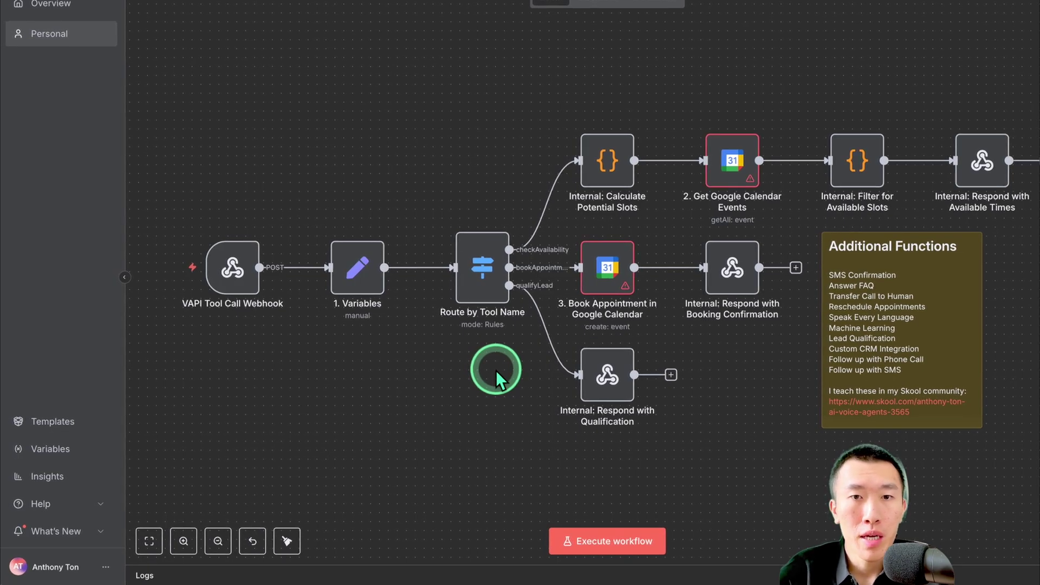
{"action": "mouse_move", "coordinate": [253, 219]}
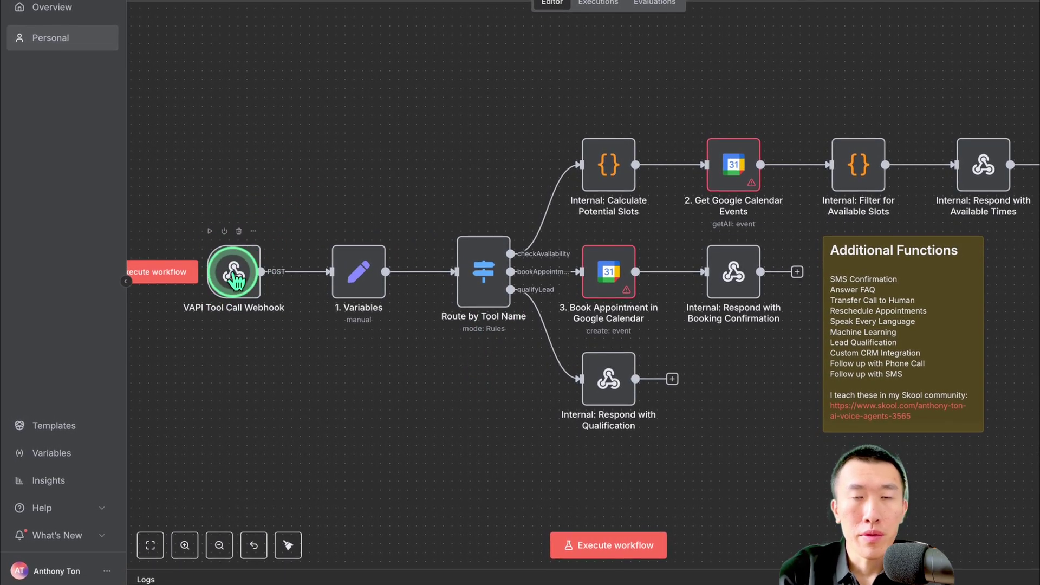
{"action": "mouse_move", "coordinate": [301, 297]}
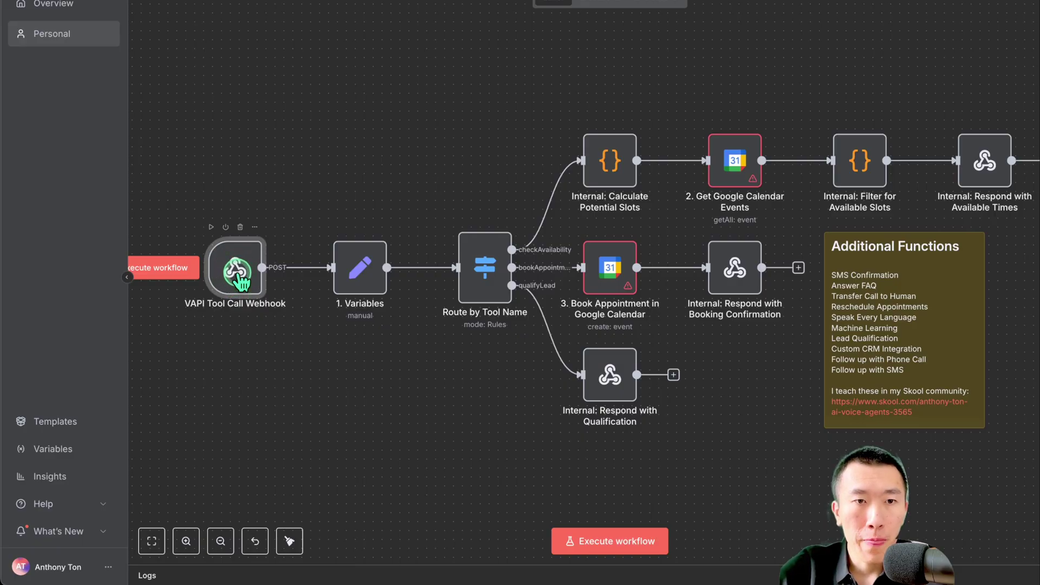
Copy the VAPI Tool Call Webhook's Production URL
{"action": "double_click", "coordinate": [237, 273]}
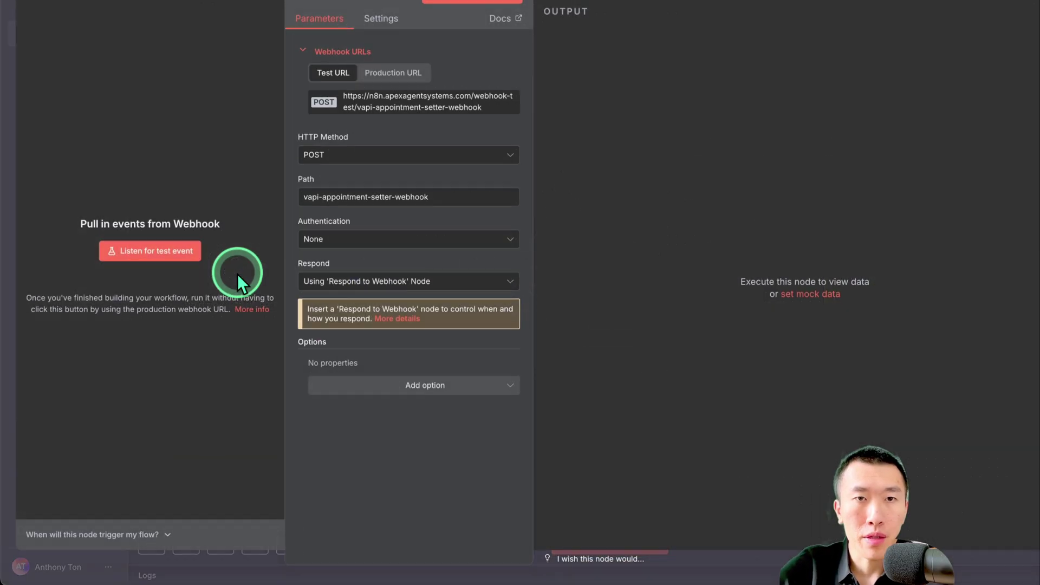
{"action": "left_click", "coordinate": [398, 97]}
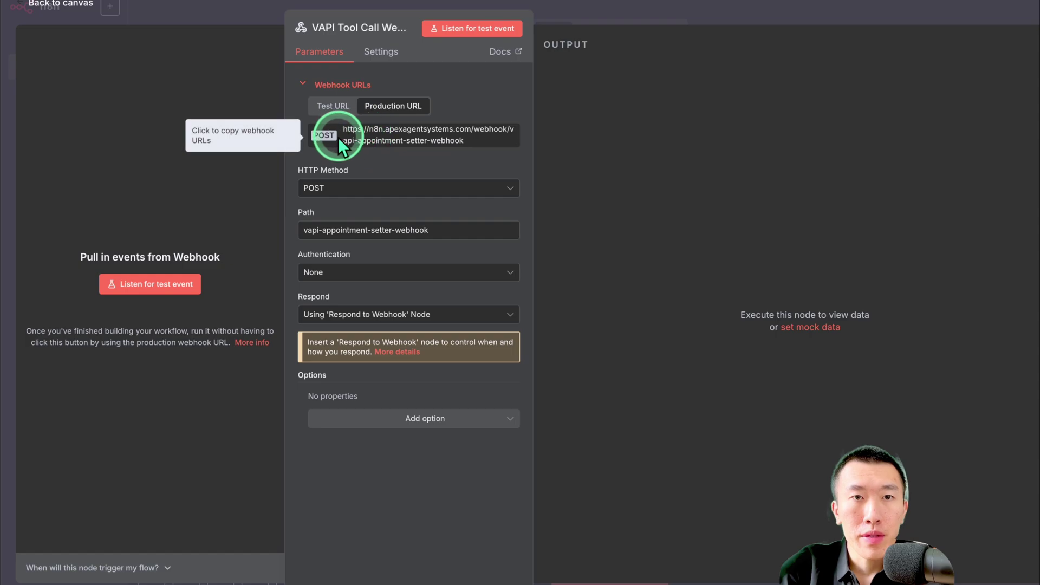
{"action": "triple_click", "coordinate": [418, 142]}
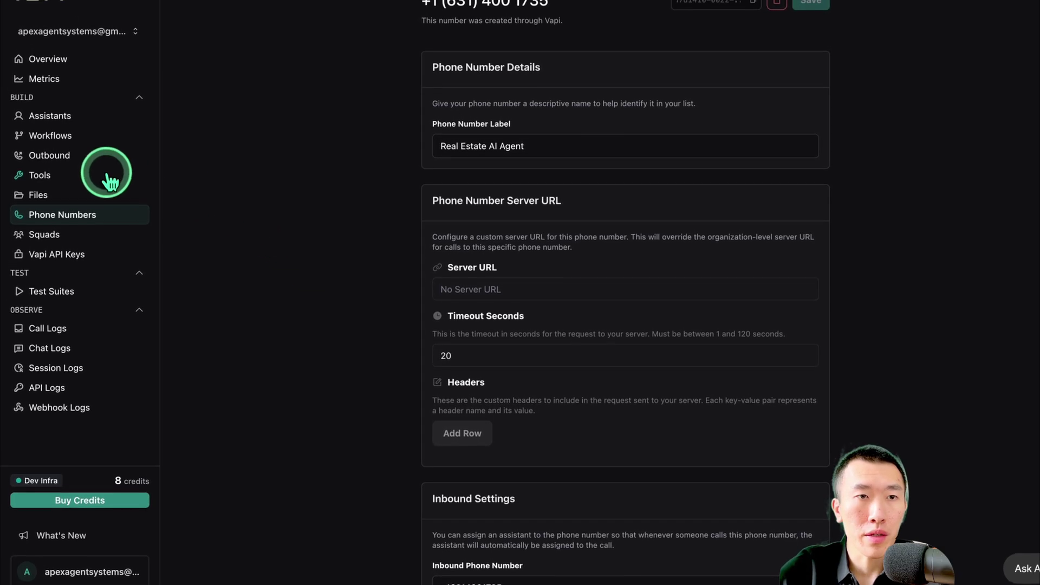
Paste the n8n webhook URL as the qualifyLead tool's Server URL and save it
{"action": "left_click", "coordinate": [107, 169]}
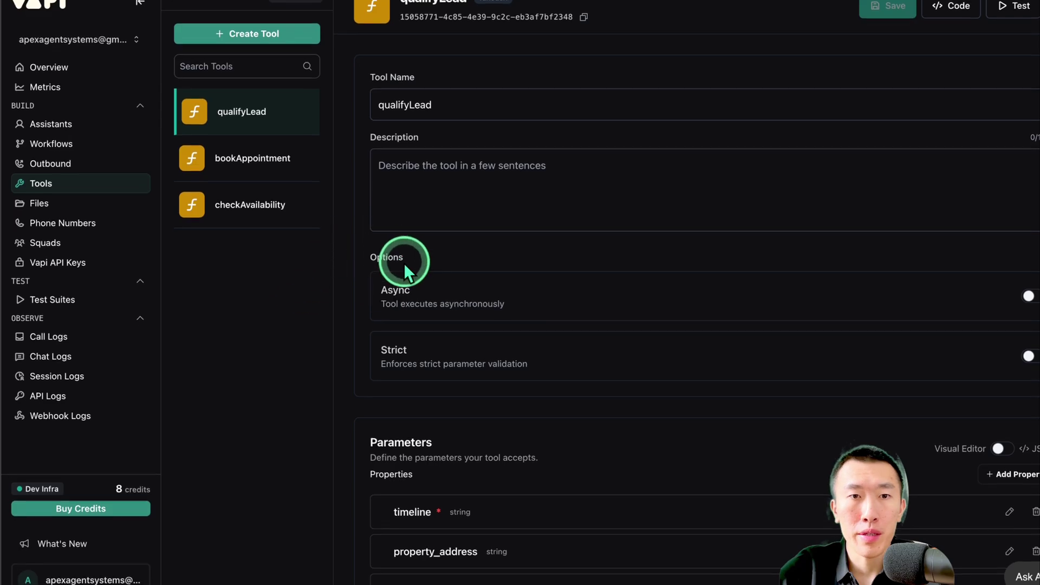
{"action": "scroll", "coordinate": [431, 301], "scroll_direction": "down", "scroll_amount": 10}
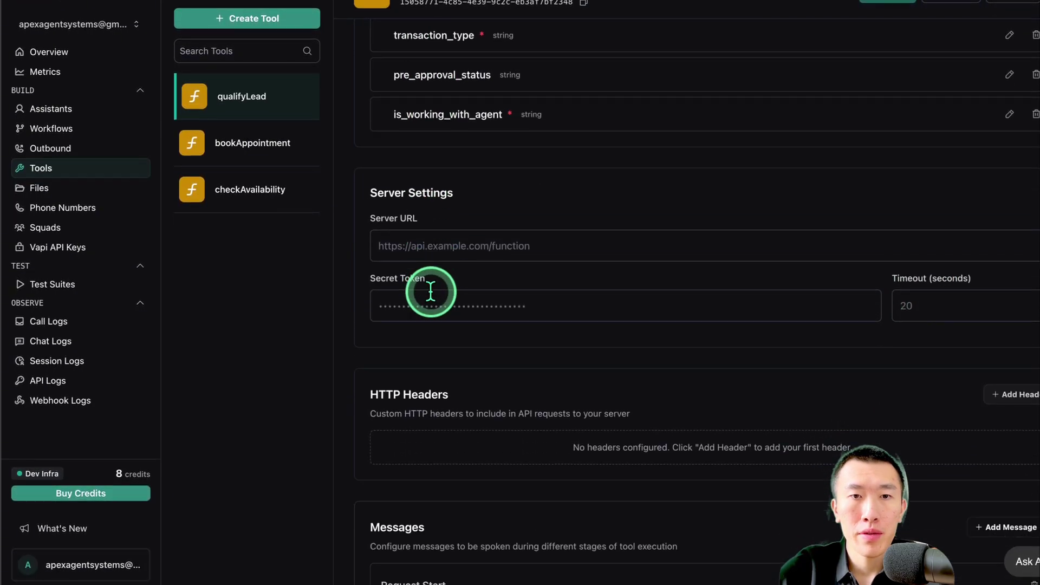
{"action": "left_click", "coordinate": [492, 233]}
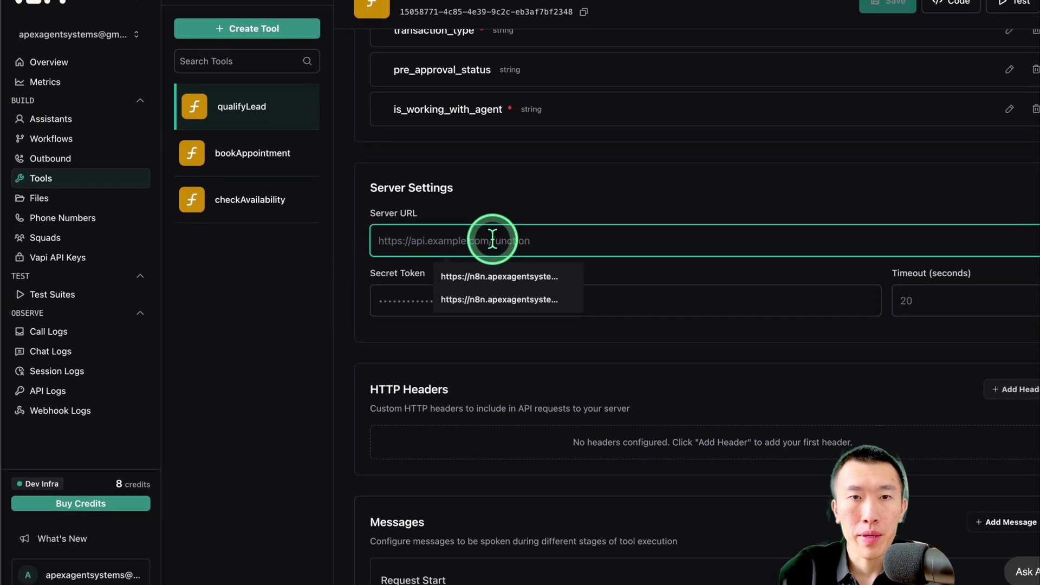
{"action": "key", "text": "Down"}
{"action": "key", "text": "Return"}
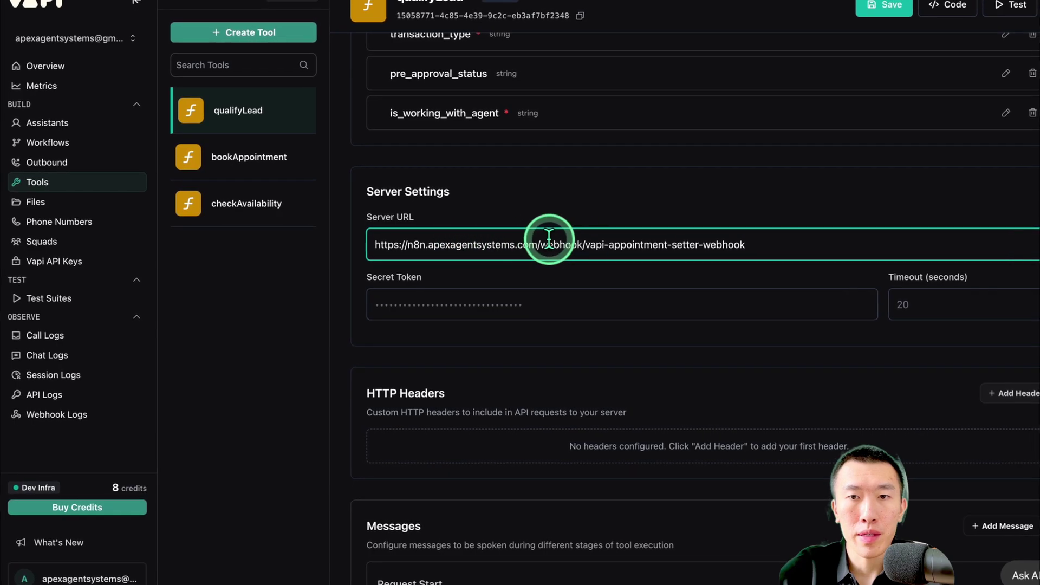
{"action": "left_click", "coordinate": [867, 6]}
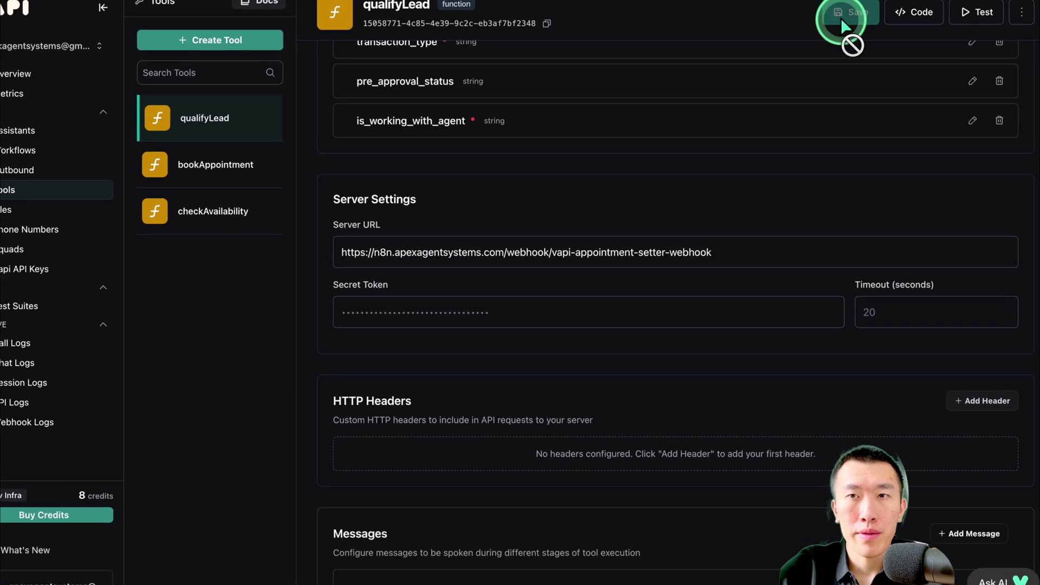
Check that qualifyLead's saved Server URL contains the complete webhook address
{"action": "left_click", "coordinate": [487, 254]}
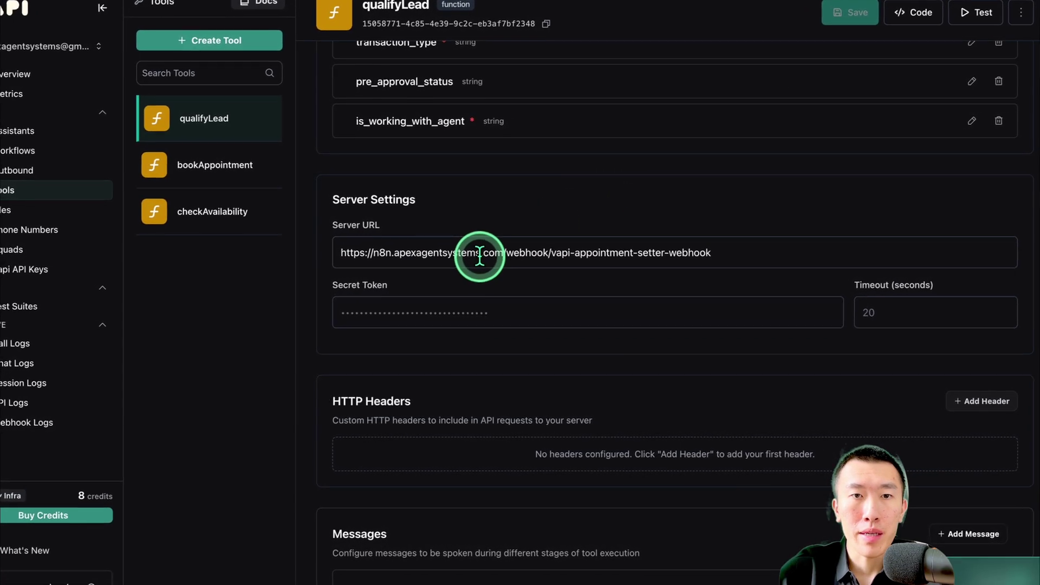
{"action": "left_click_drag", "start_coordinate": [424, 254], "coordinate": [667, 258]}
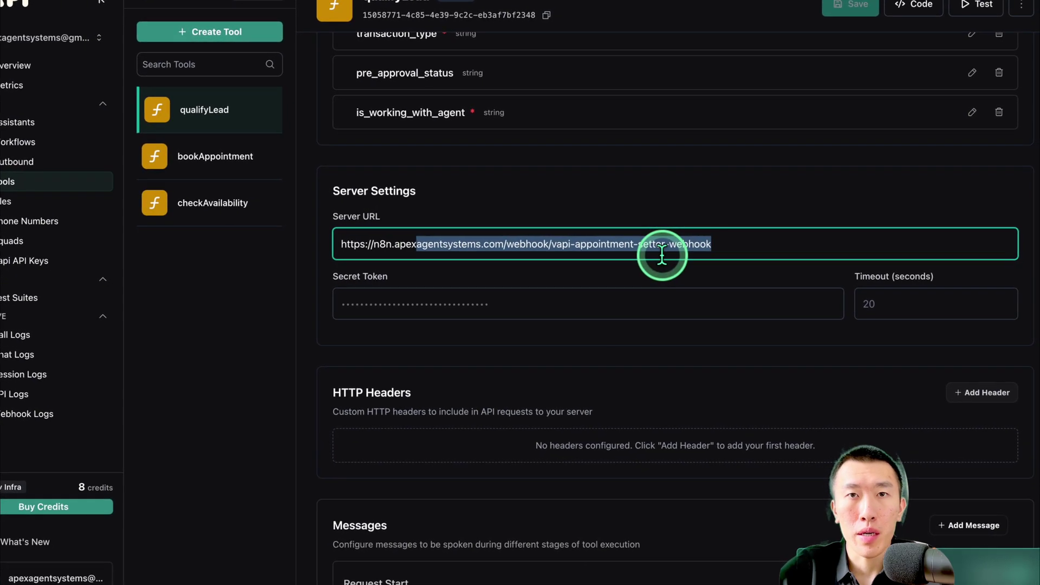
{"action": "left_click", "coordinate": [514, 233]}
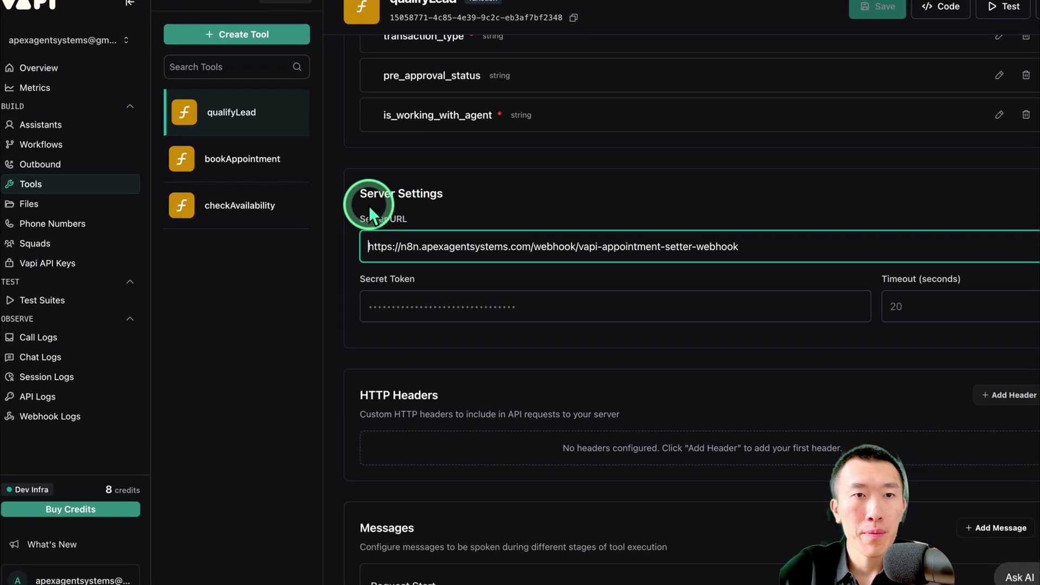
{"action": "left_click", "coordinate": [247, 158]}
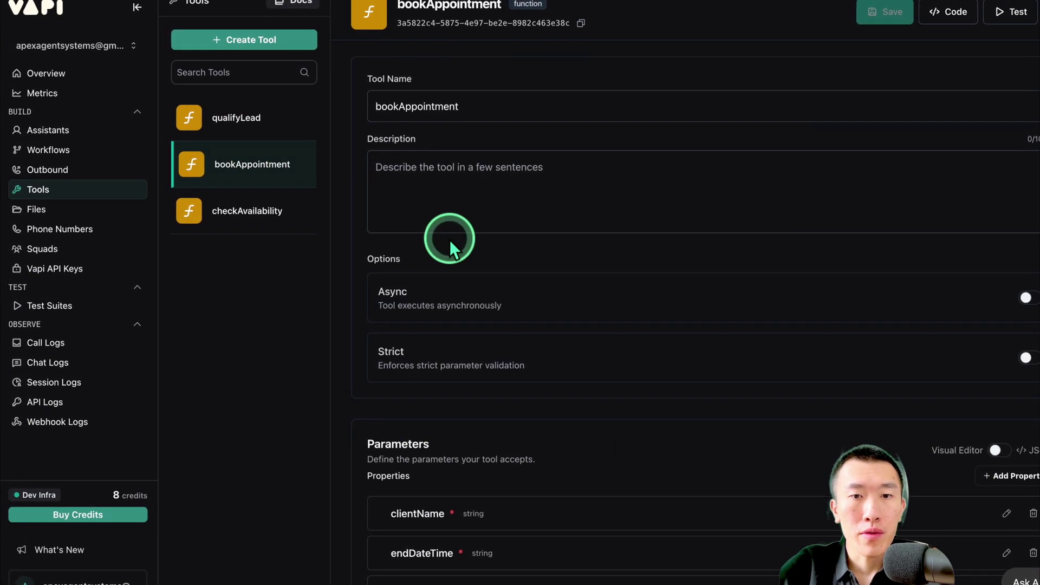
Paste the webhook URL into bookAppointment's Server URL and save the tool
{"action": "scroll", "coordinate": [449, 239], "scroll_direction": "down", "scroll_amount": 8}
{"action": "left_click", "coordinate": [490, 294]}
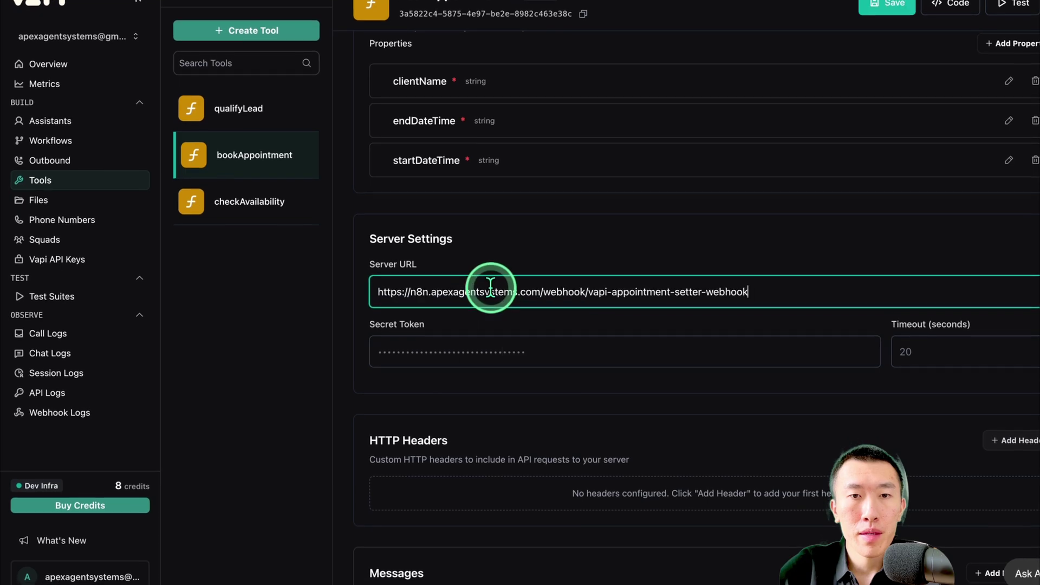
{"action": "left_click", "coordinate": [877, 13]}
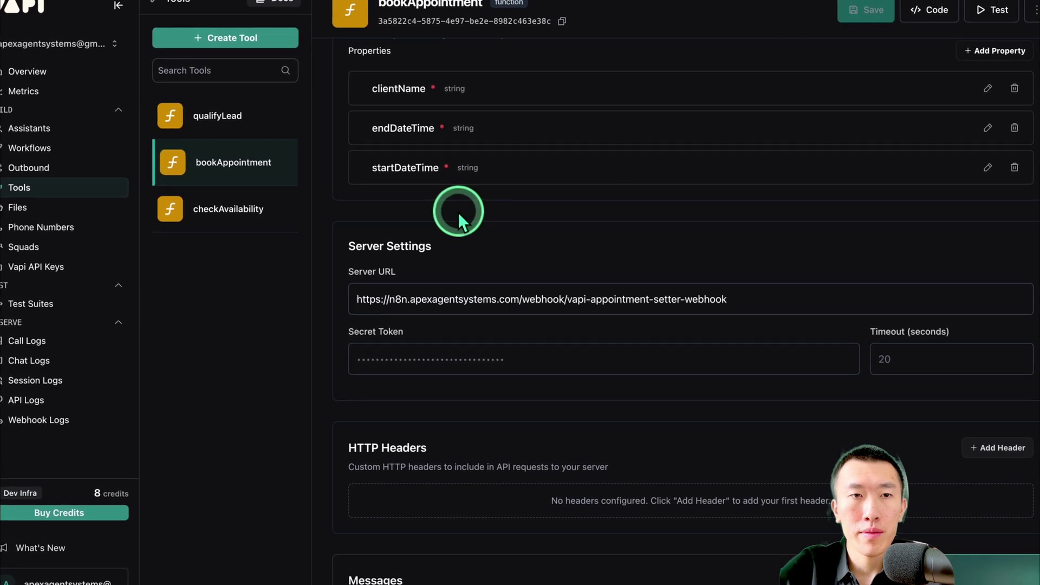
Paste the webhook URL into checkAvailability's Server URL
{"action": "left_click", "coordinate": [220, 213]}
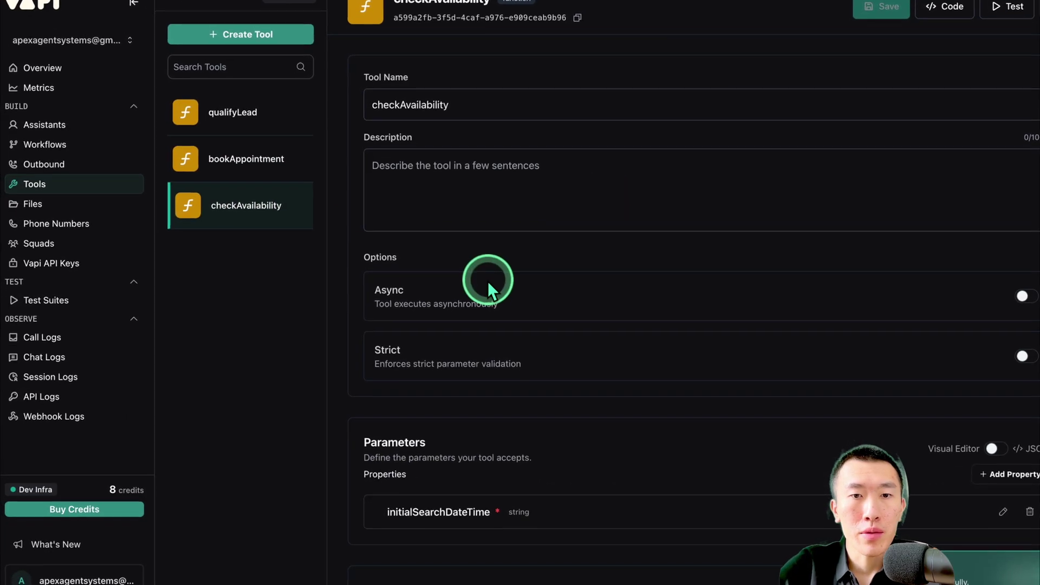
{"action": "scroll", "coordinate": [487, 279], "scroll_direction": "down", "scroll_amount": 5}
{"action": "left_click", "coordinate": [477, 334]}
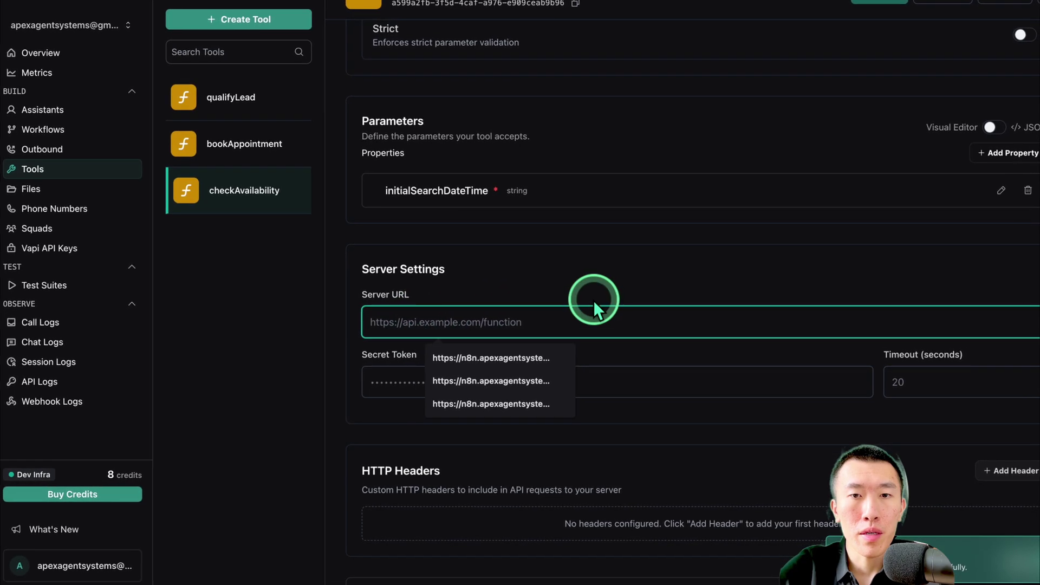
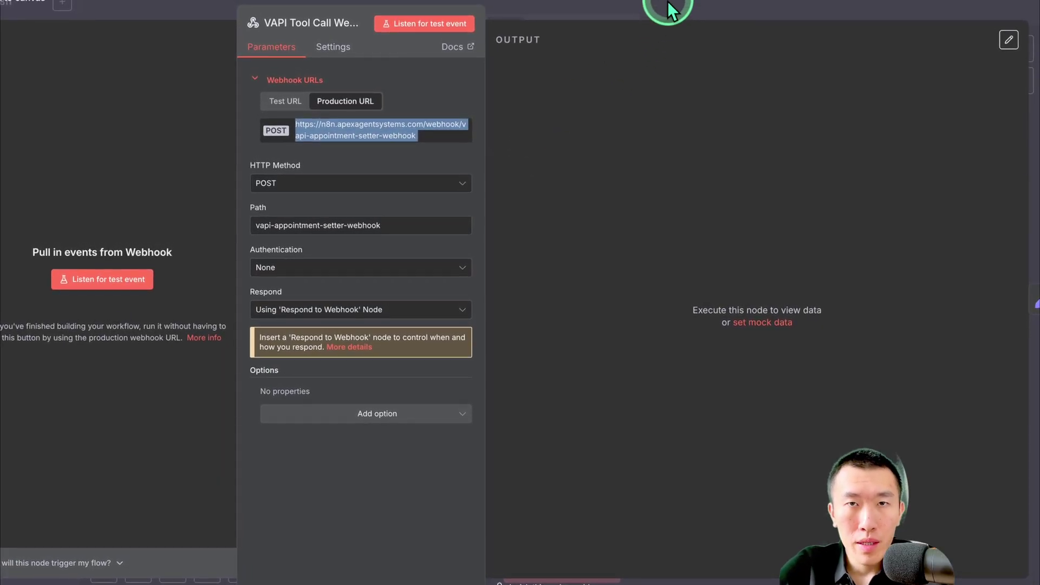
Close the VAPI Tool Call Webhook panel to return to the workflow canvas
{"action": "left_click", "coordinate": [667, 6]}
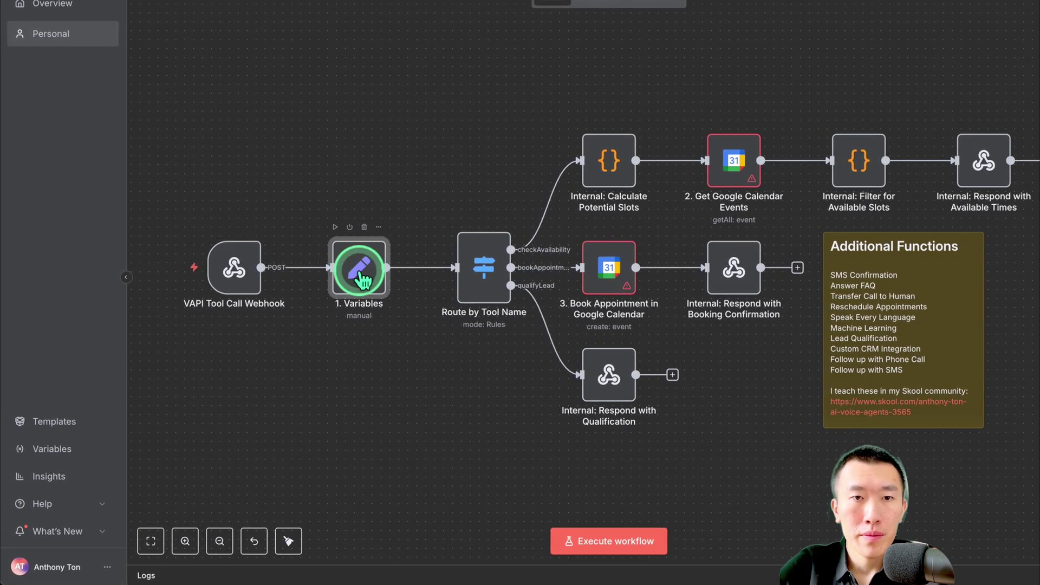
Trim the Variables node's timeZone value to America/New_York and close the panel
{"action": "double_click", "coordinate": [359, 271]}
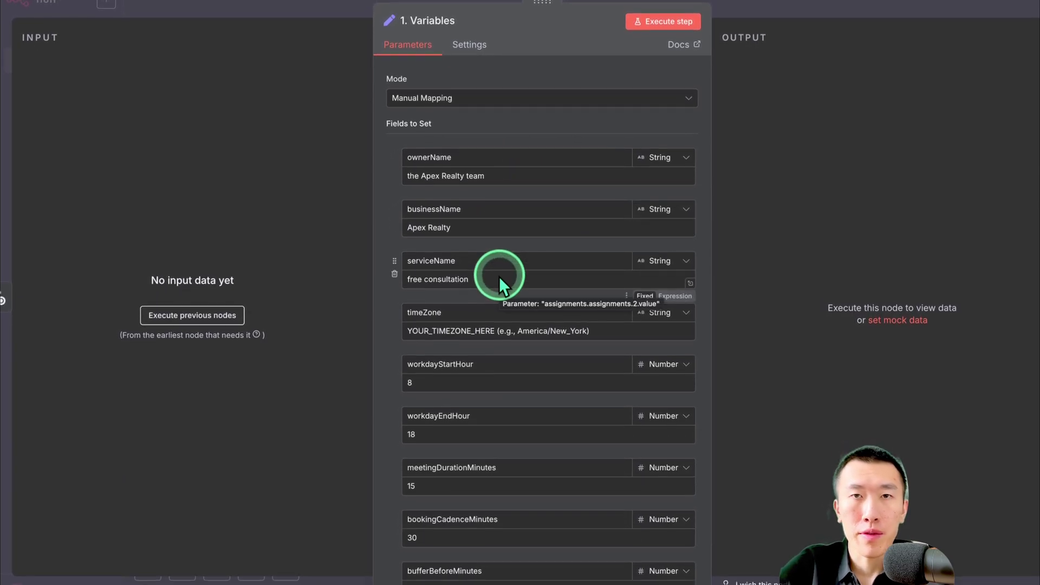
{"action": "scroll", "coordinate": [499, 279], "scroll_direction": "down", "scroll_amount": 1}
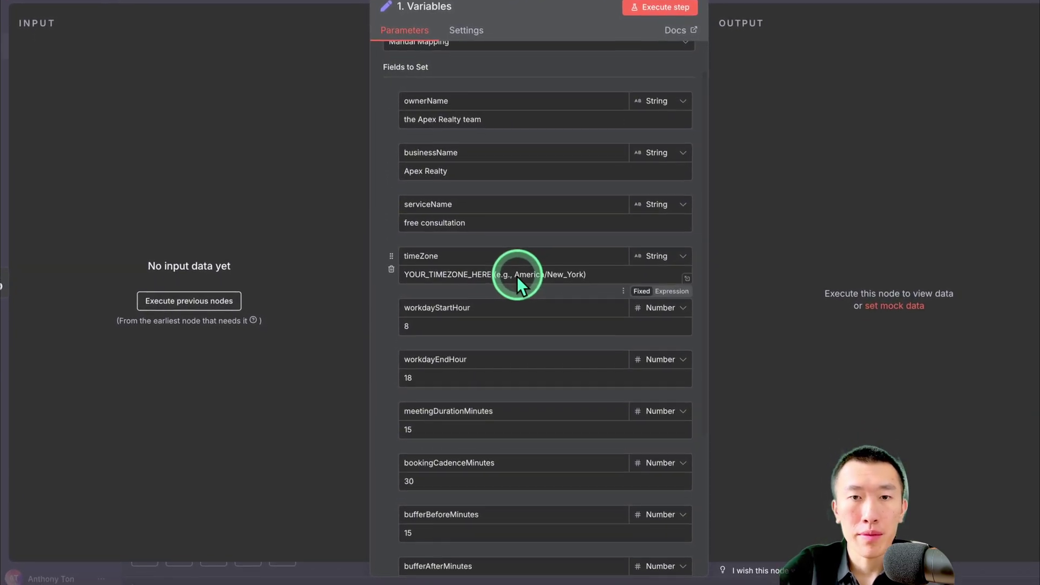
{"action": "left_click", "coordinate": [595, 280]}
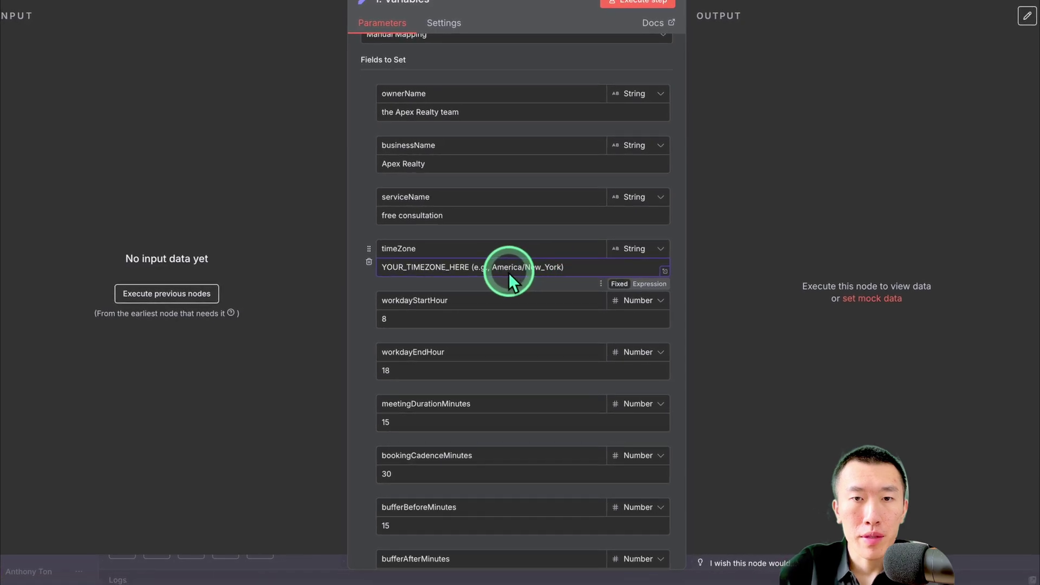
{"action": "left_click_drag", "start_coordinate": [497, 266], "coordinate": [564, 266]}
{"action": "key", "text": "super+c"}
{"action": "left_click", "coordinate": [564, 266]}
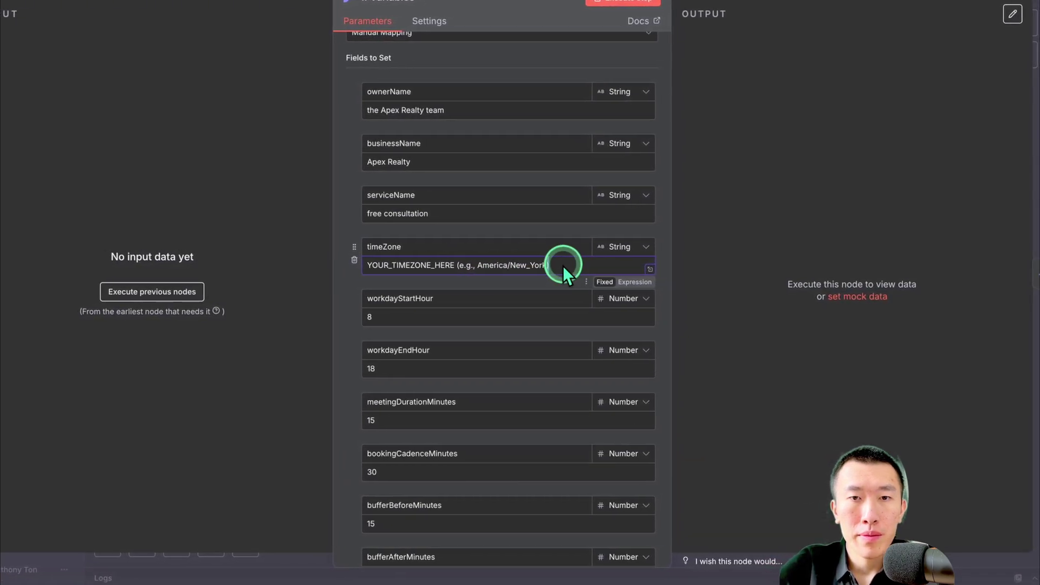
{"action": "key", "text": "super+a"}
{"action": "key", "text": "super+v"}
{"action": "left_click", "coordinate": [780, 2]}
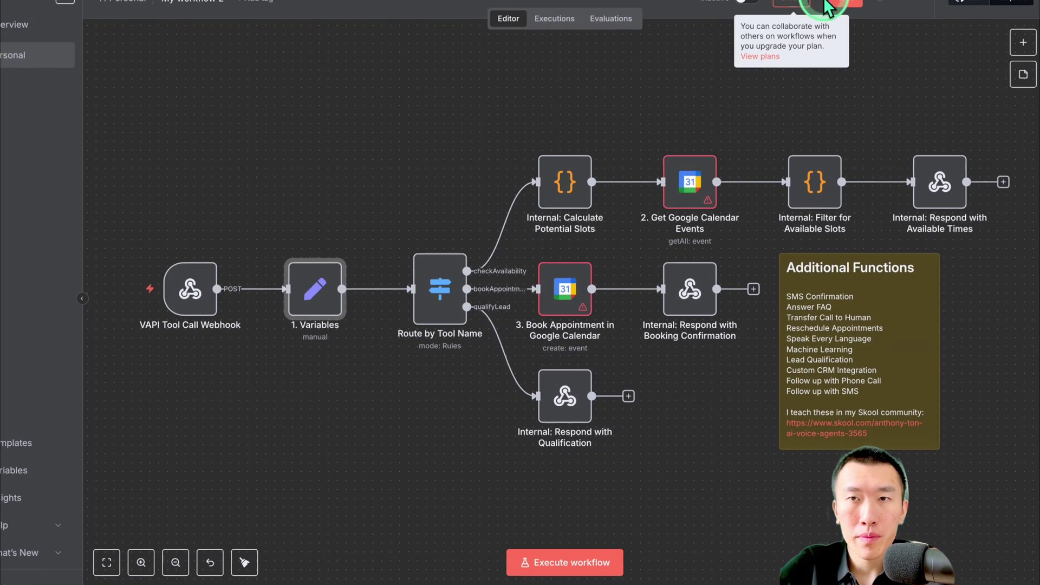
Save the imported appointment-setter workflow as My workflow 2
{"action": "left_click", "coordinate": [842, 1]}
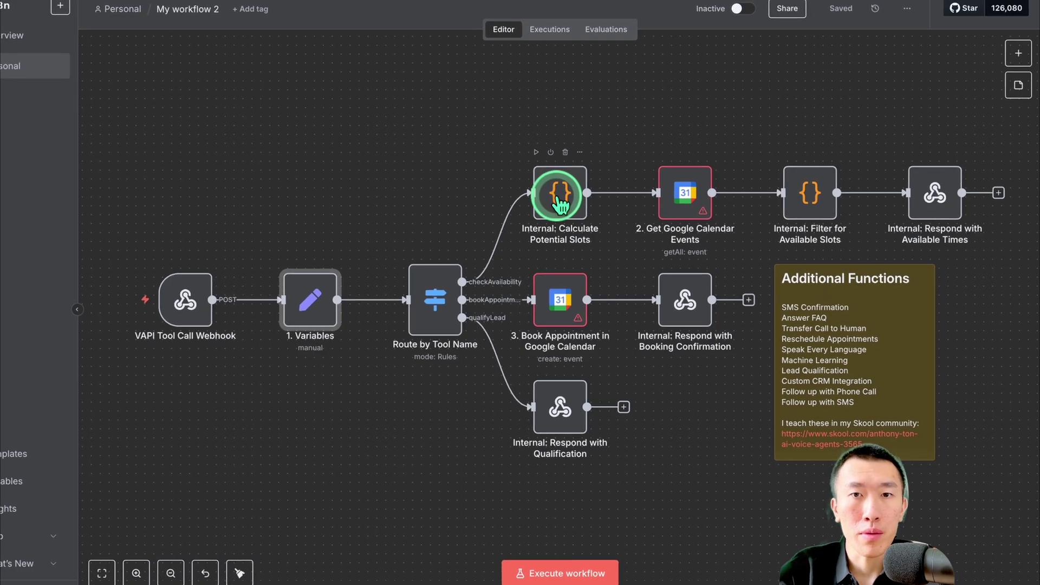
{"action": "double_click", "coordinate": [558, 203]}
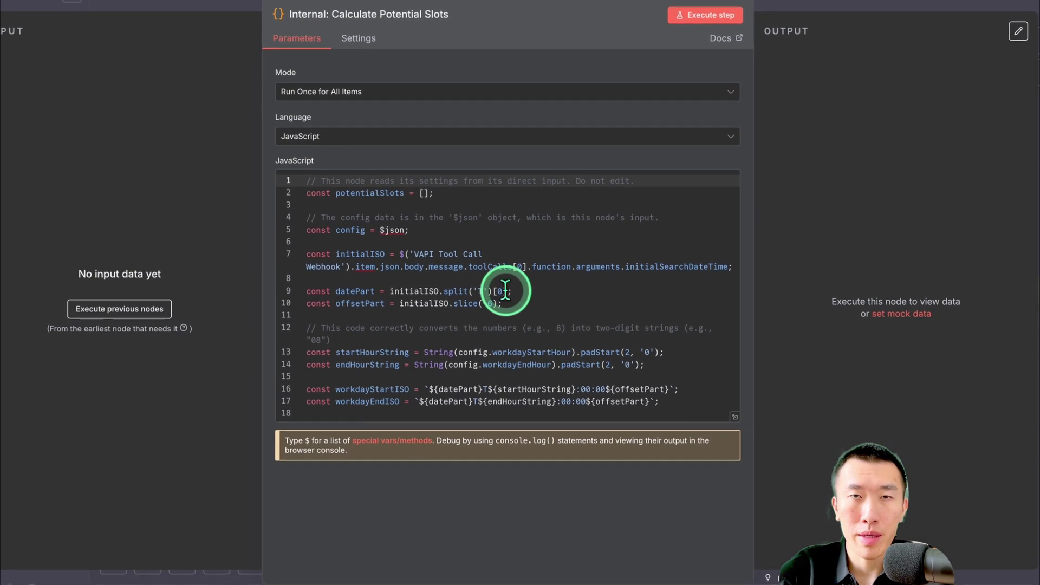
{"action": "scroll", "coordinate": [510, 285], "scroll_direction": "down", "scroll_amount": 10}
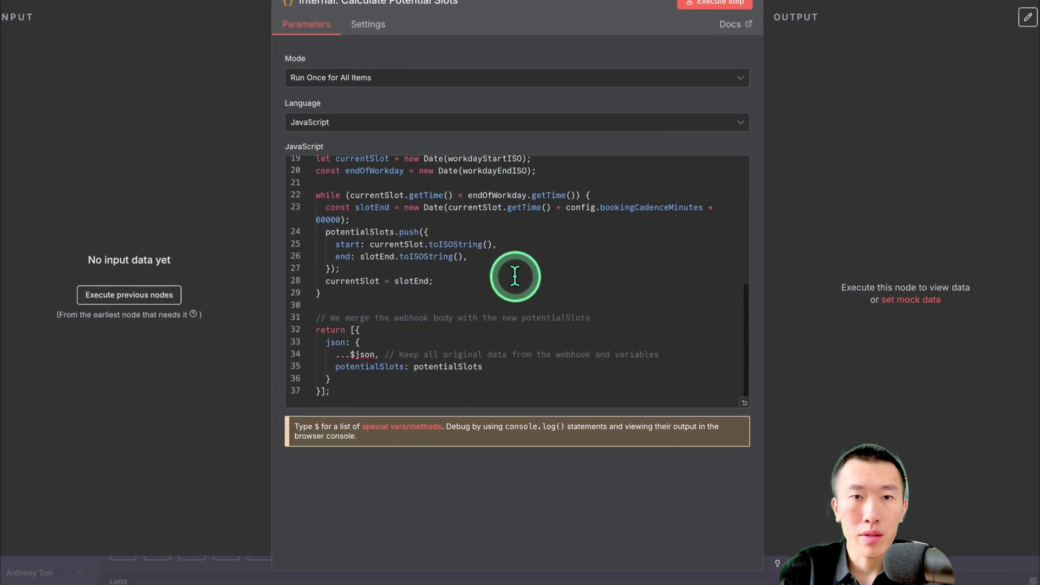
{"action": "scroll", "coordinate": [509, 285], "scroll_direction": "up", "scroll_amount": 10}
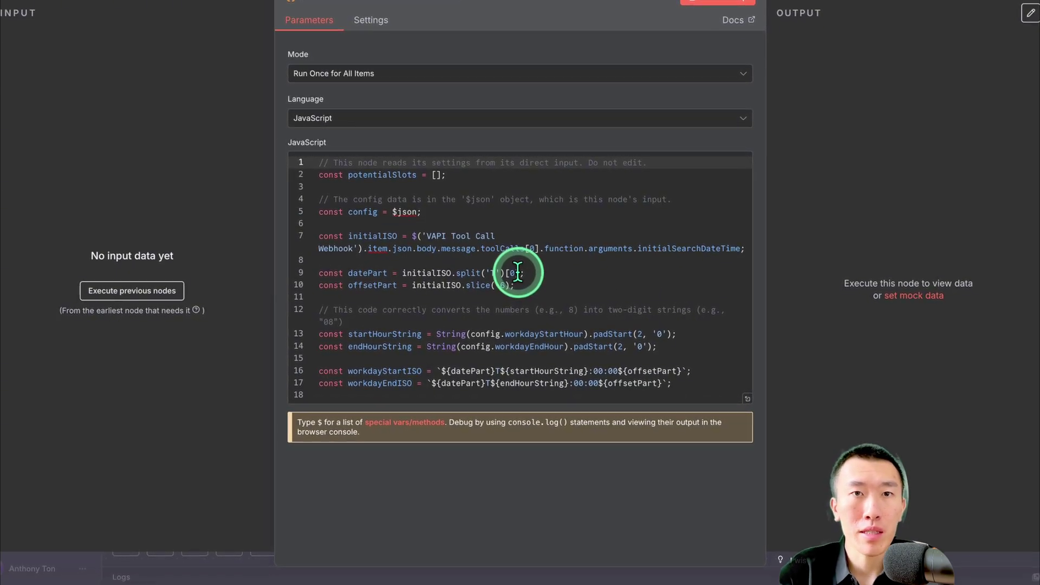
{"action": "key", "text": "Escape"}
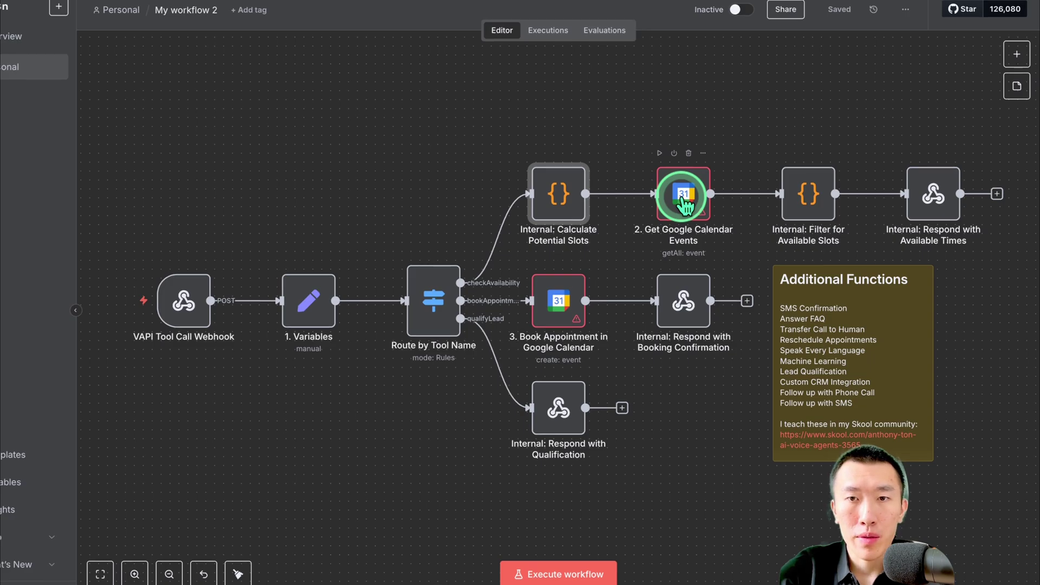
Replace Get Google Calendar Events' placeholder calendar ID with the user's calendar, chosen From list
{"action": "double_click", "coordinate": [682, 199]}
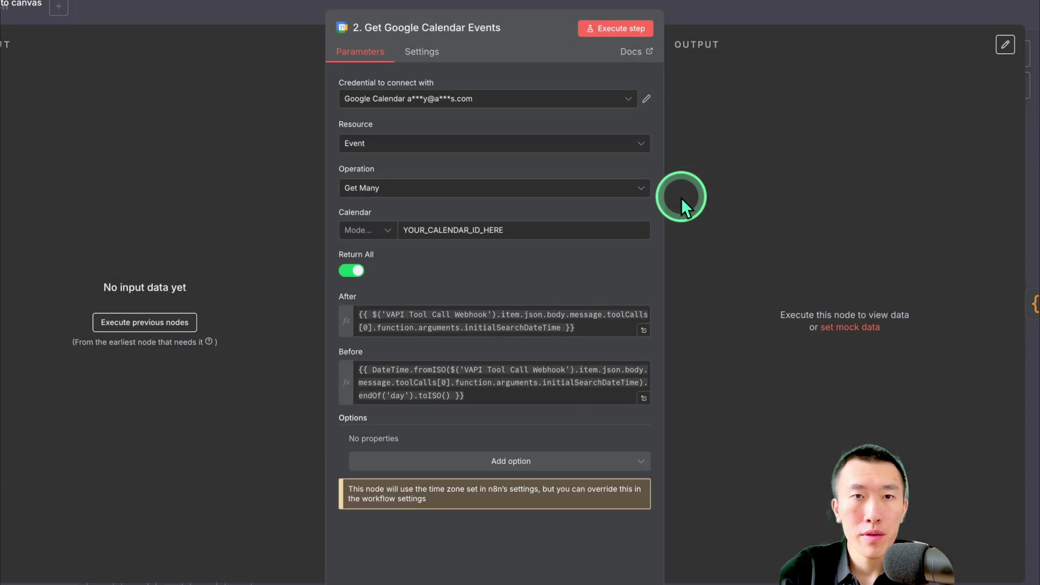
{"action": "left_click", "coordinate": [487, 104]}
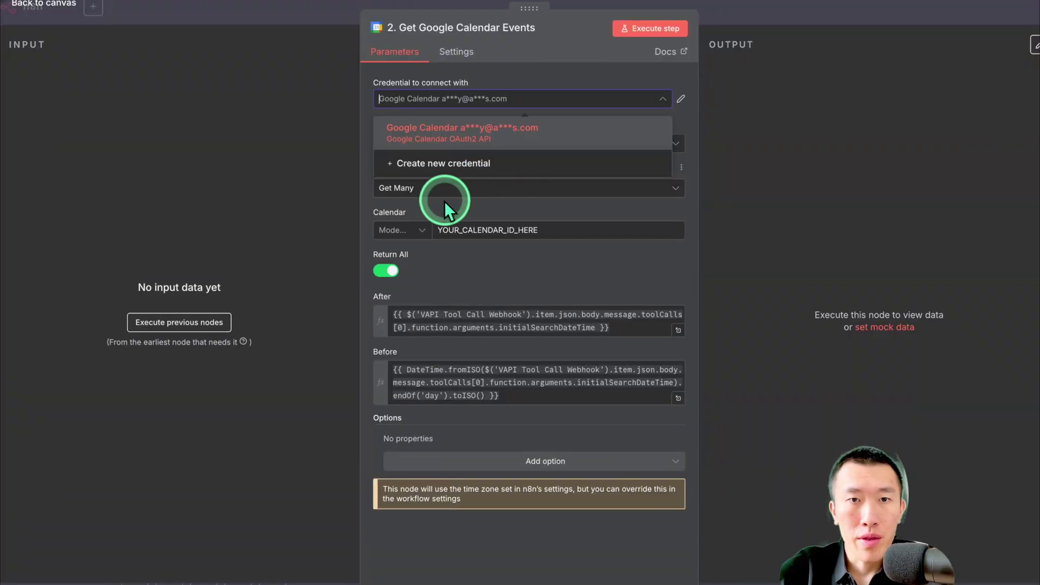
{"action": "left_click", "coordinate": [419, 227]}
{"action": "left_click", "coordinate": [416, 230]}
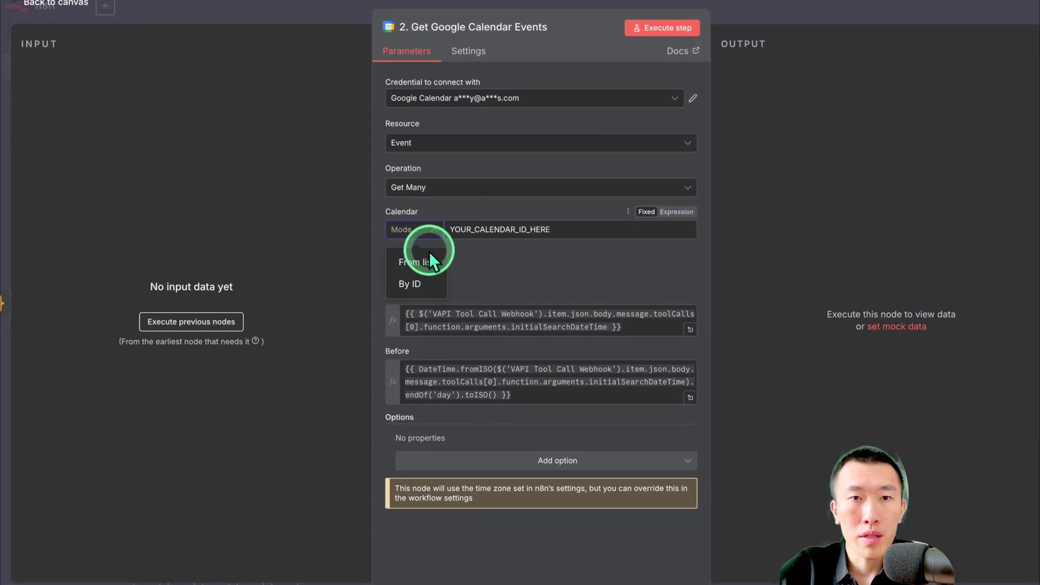
{"action": "left_click", "coordinate": [415, 263]}
{"action": "left_click", "coordinate": [397, 271]}
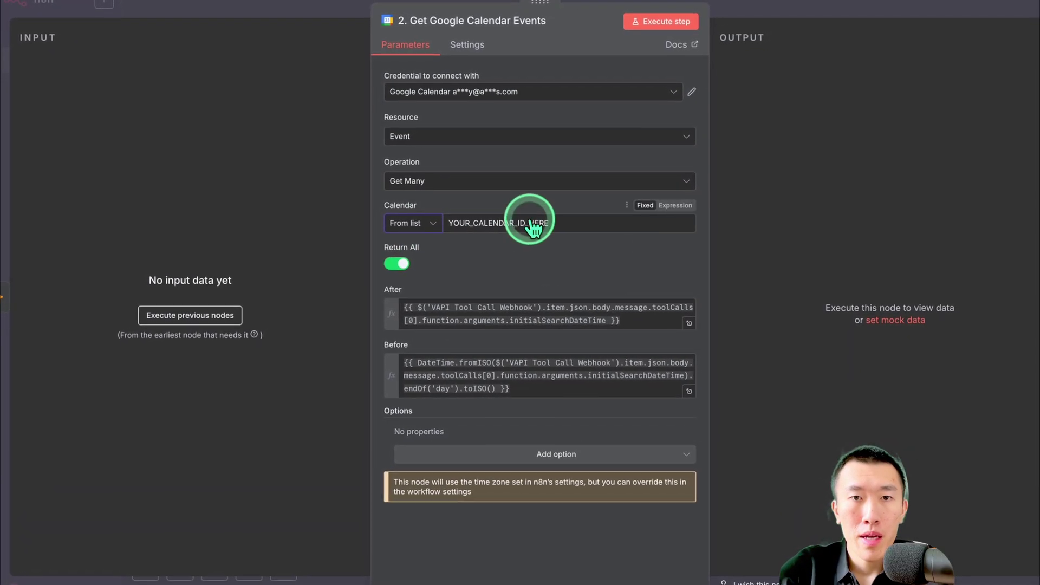
{"action": "left_click", "coordinate": [549, 222]}
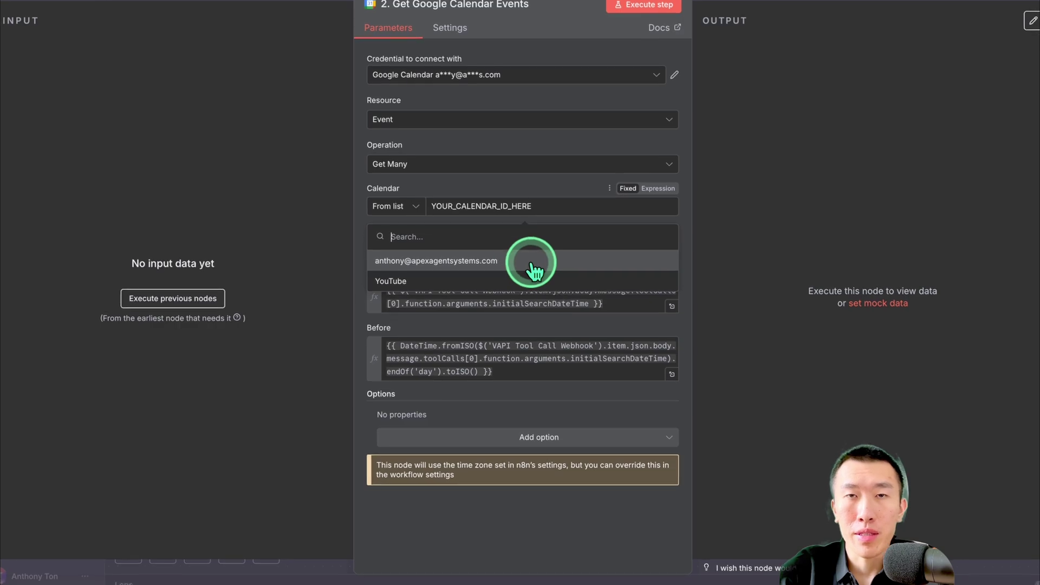
{"action": "left_click", "coordinate": [531, 264]}
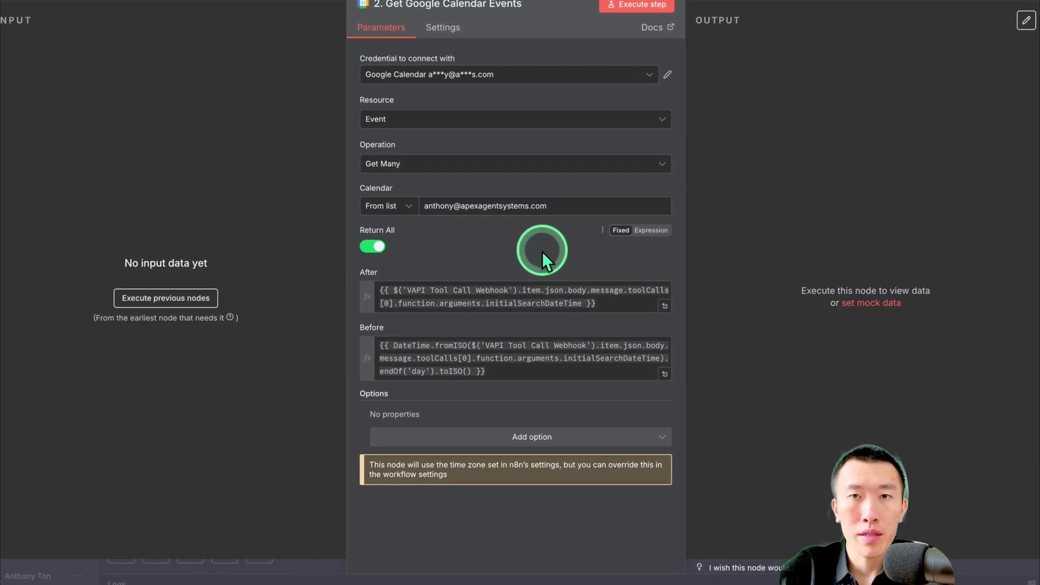
{"action": "left_click", "coordinate": [743, 7]}
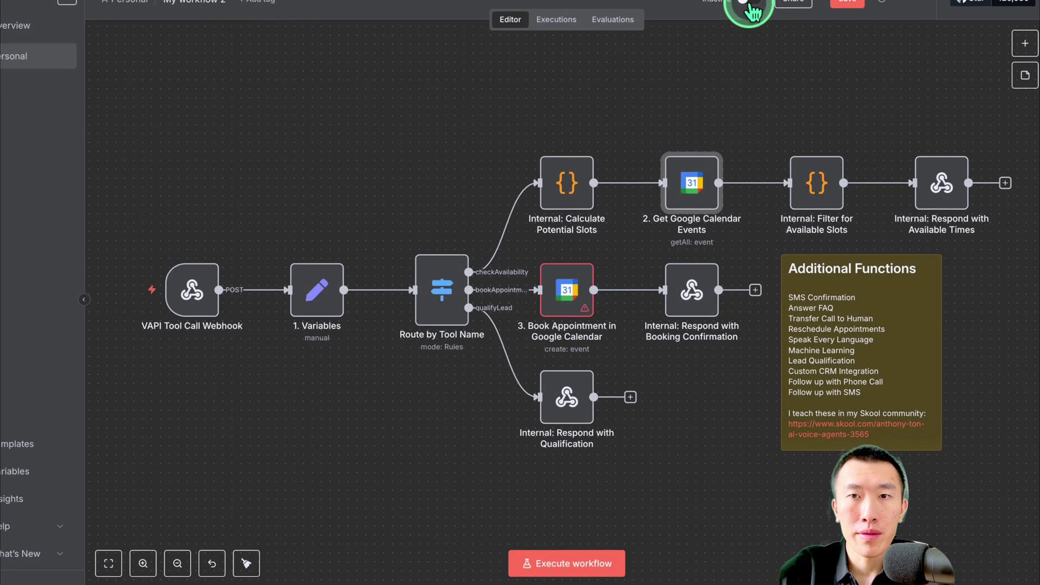
{"action": "double_click", "coordinate": [811, 198]}
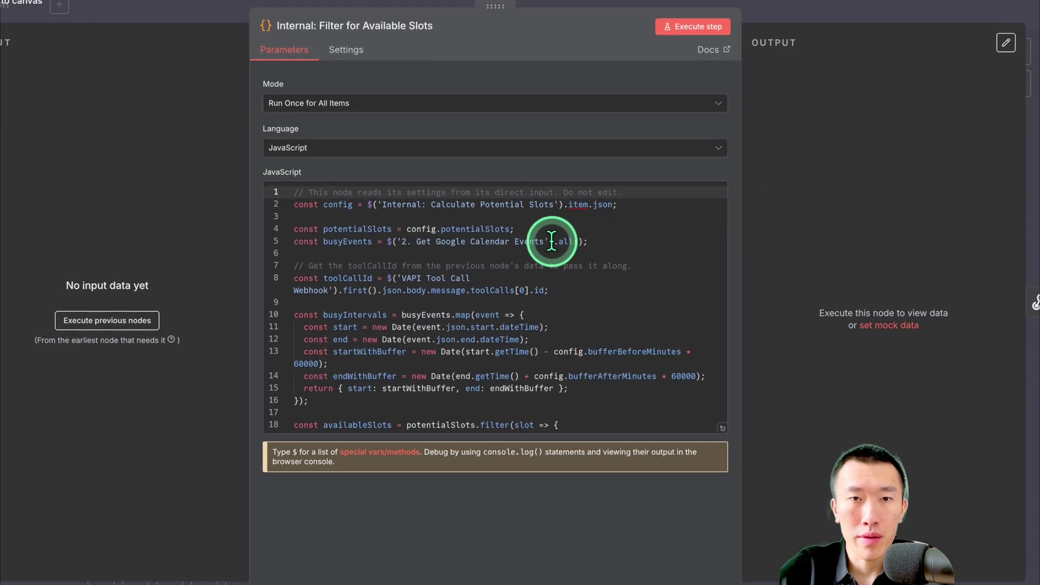
{"action": "scroll", "coordinate": [551, 239], "scroll_direction": "down", "scroll_amount": 1}
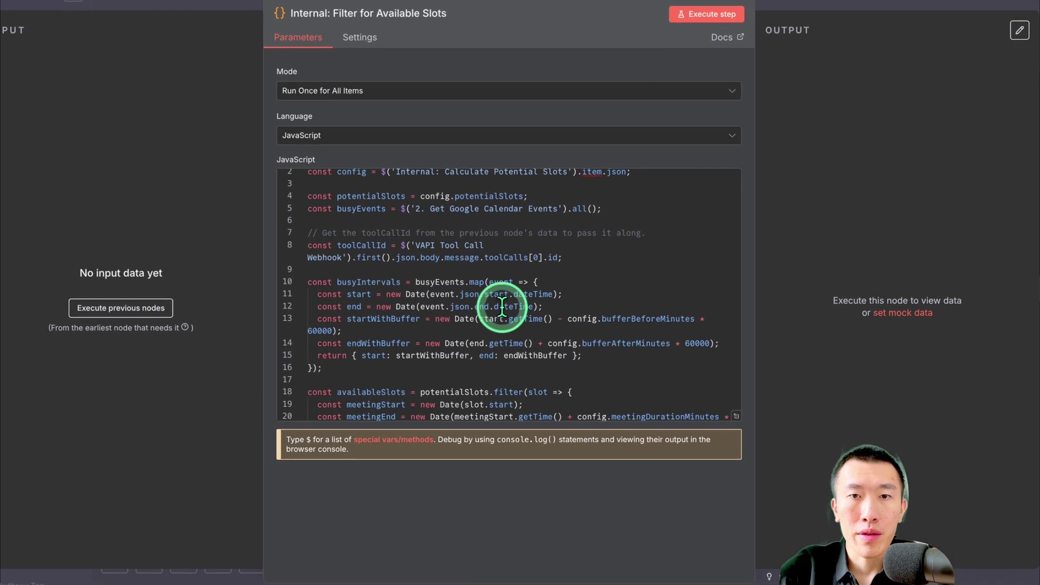
{"action": "key", "text": "Escape"}
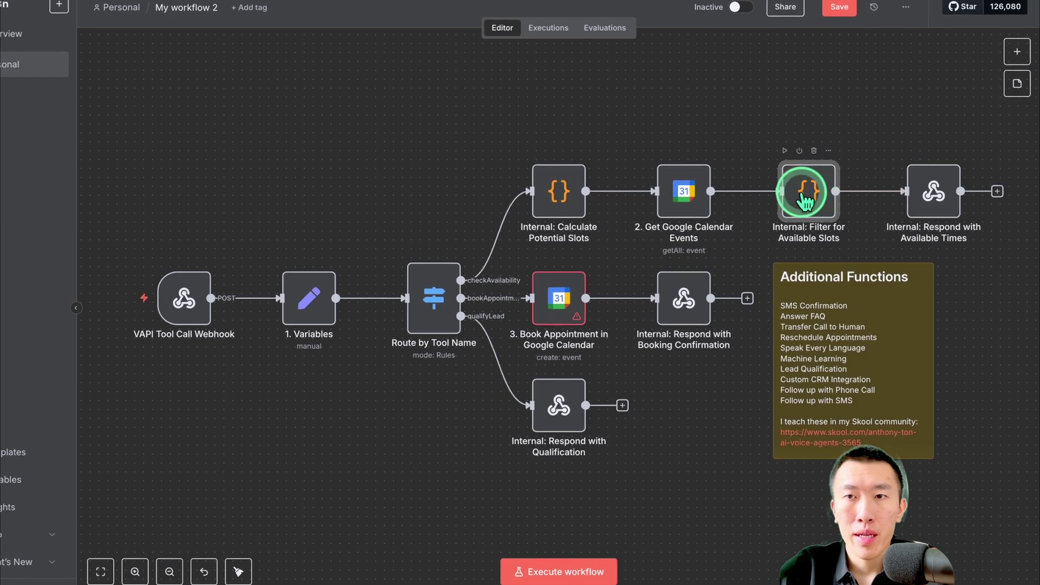
{"action": "left_click", "coordinate": [931, 193]}
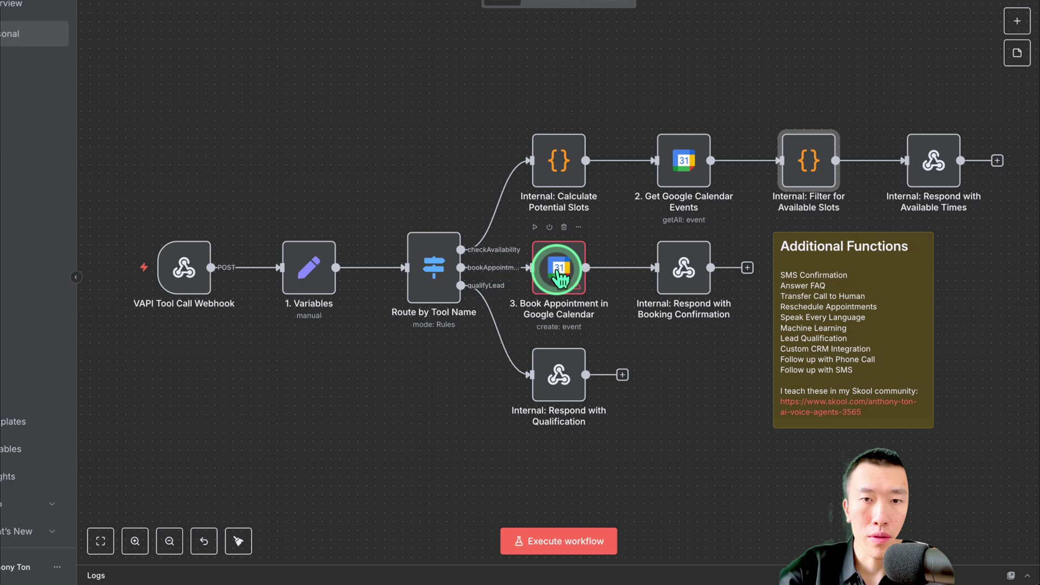
Set Book Appointment in Google Calendar to the user's calendar From list and review its fields
{"action": "double_click", "coordinate": [560, 275]}
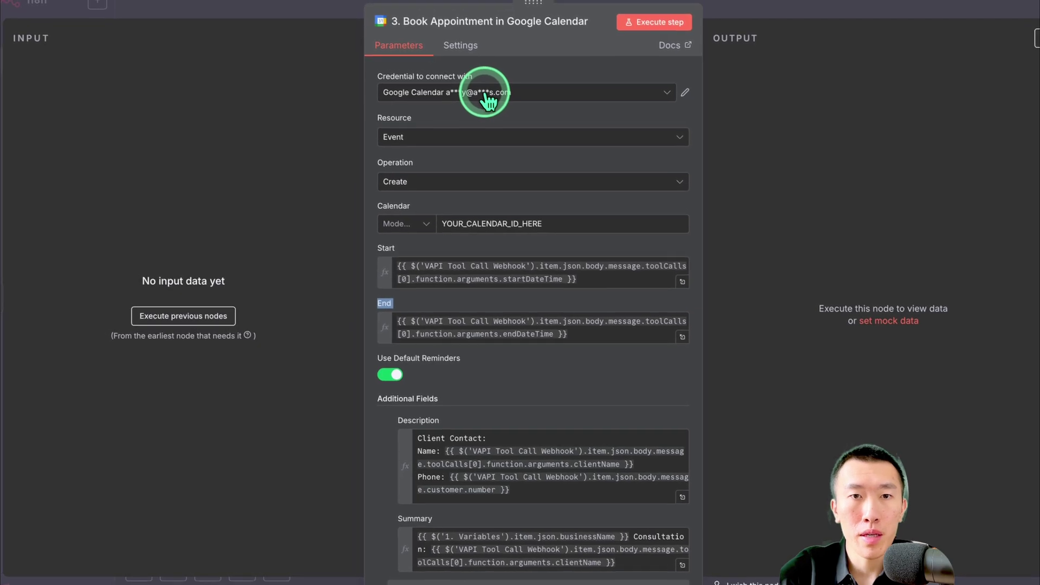
{"action": "left_click", "coordinate": [427, 225]}
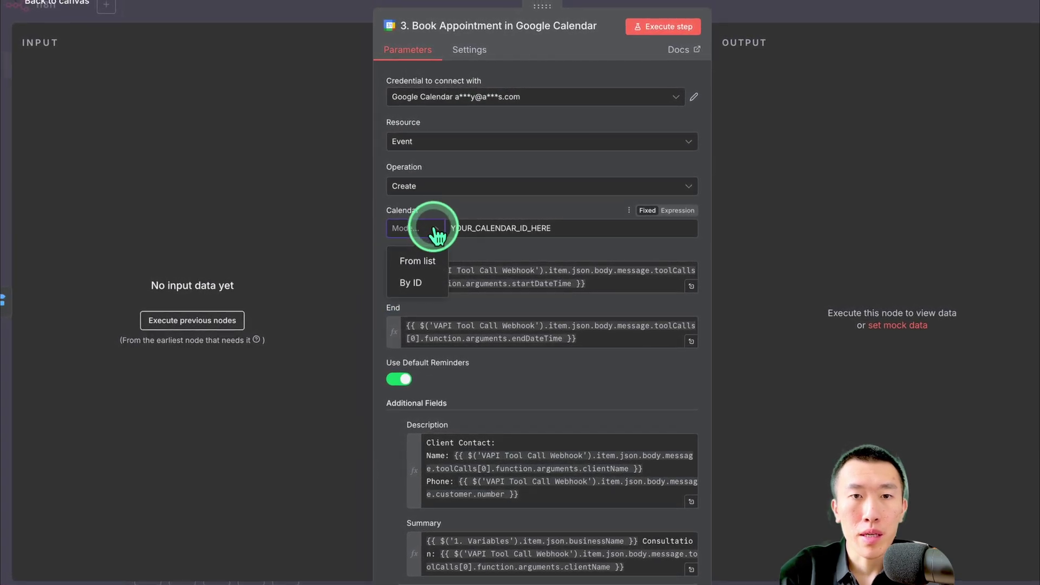
{"action": "left_click", "coordinate": [421, 259]}
{"action": "left_click", "coordinate": [547, 224]}
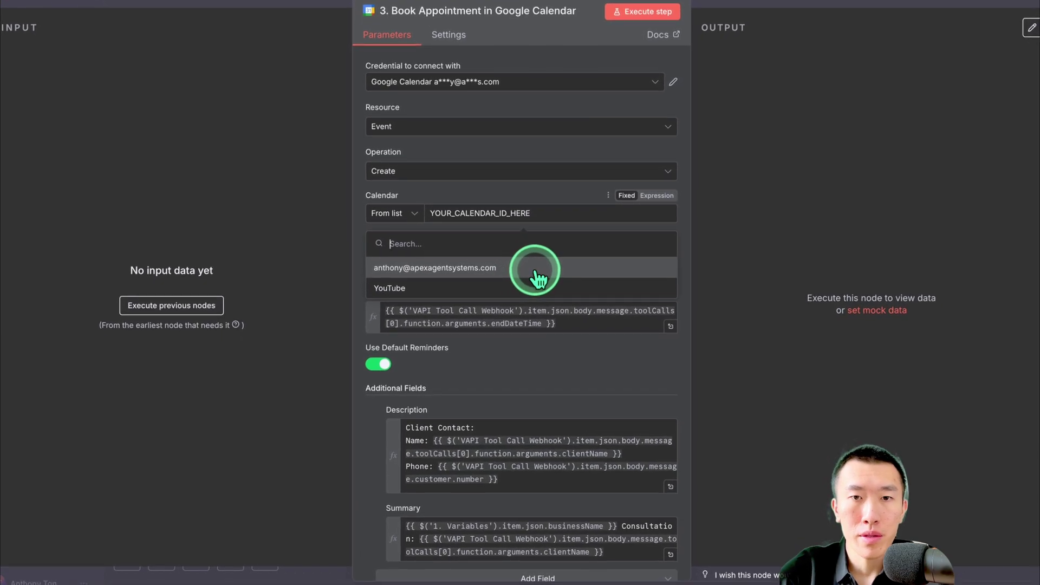
{"action": "left_click", "coordinate": [533, 279]}
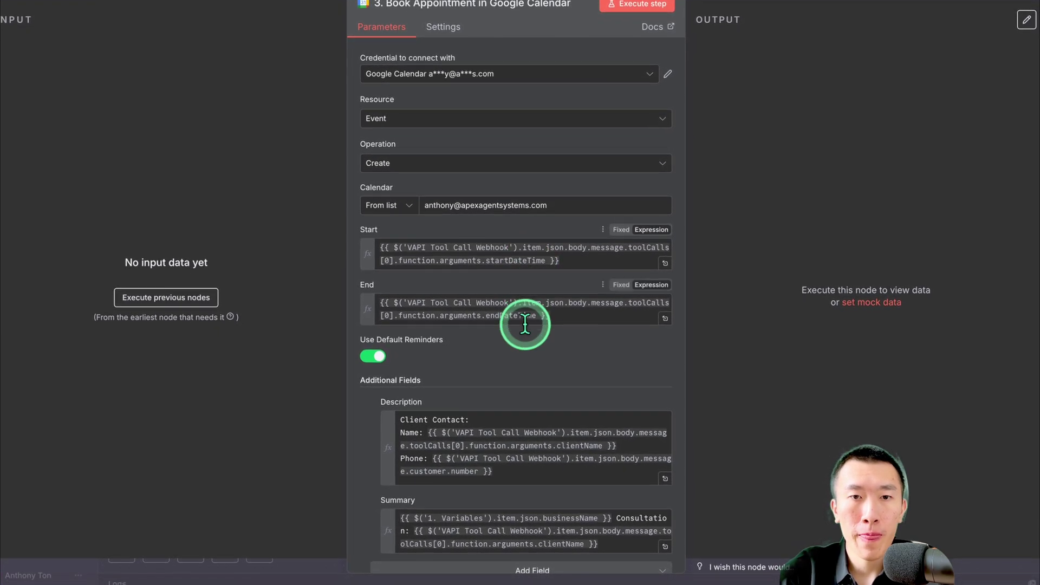
{"action": "scroll", "coordinate": [525, 320], "scroll_direction": "down", "scroll_amount": 2}
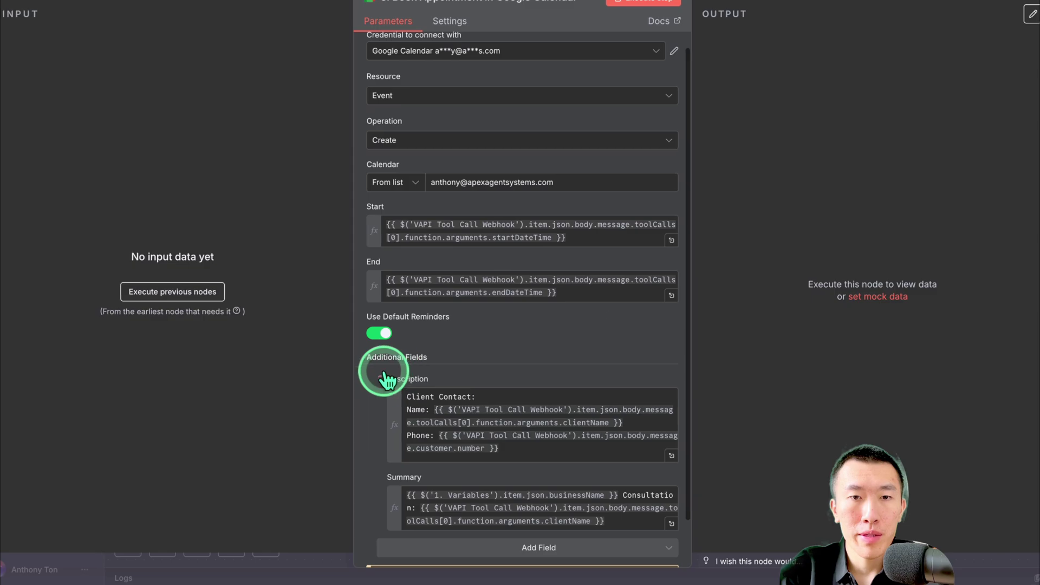
{"action": "scroll", "coordinate": [515, 378], "scroll_direction": "down", "scroll_amount": 1}
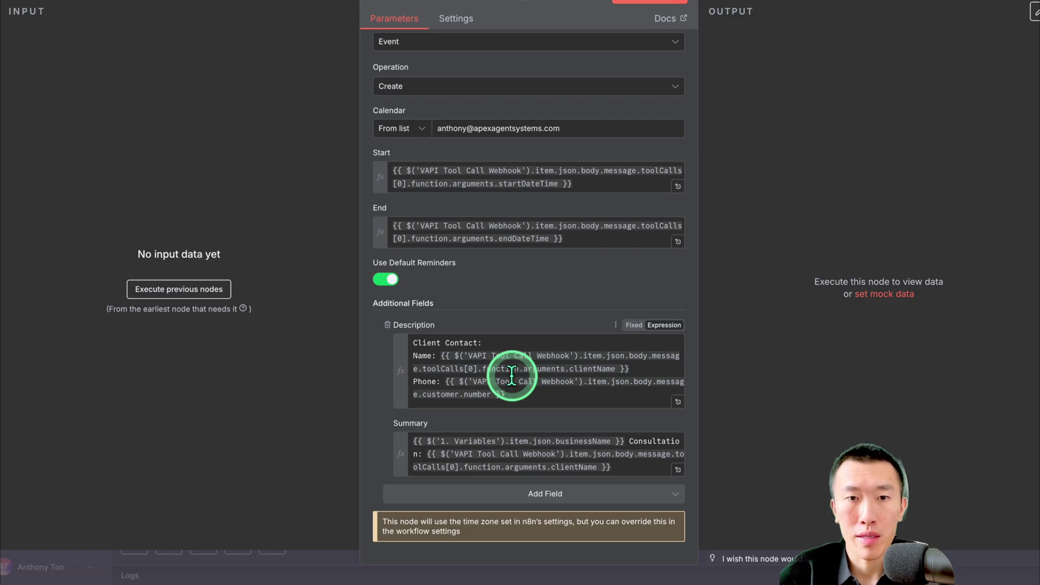
{"action": "scroll", "coordinate": [511, 375], "scroll_direction": "down", "scroll_amount": 3}
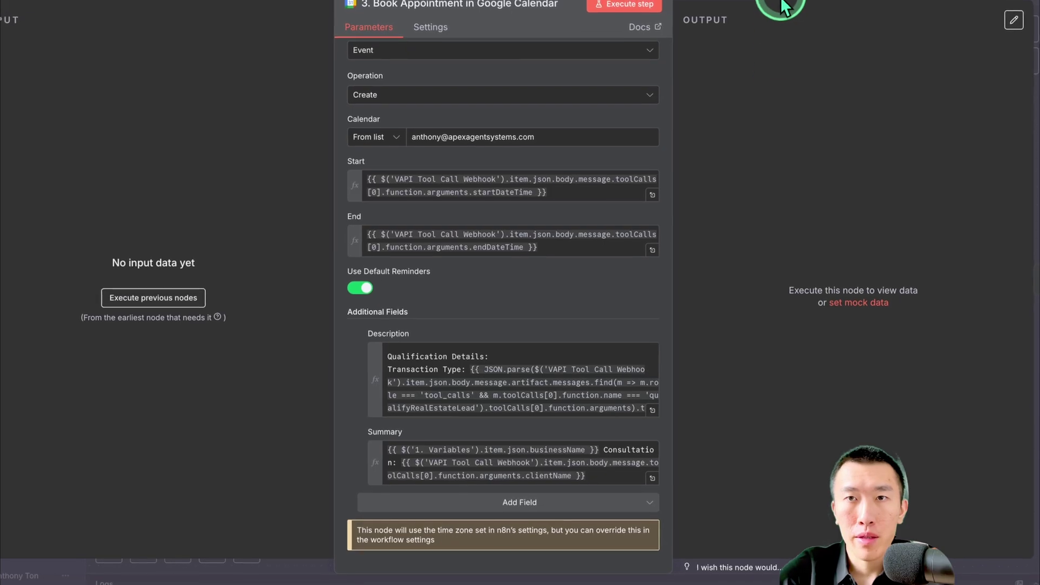
{"action": "left_click", "coordinate": [766, 9]}
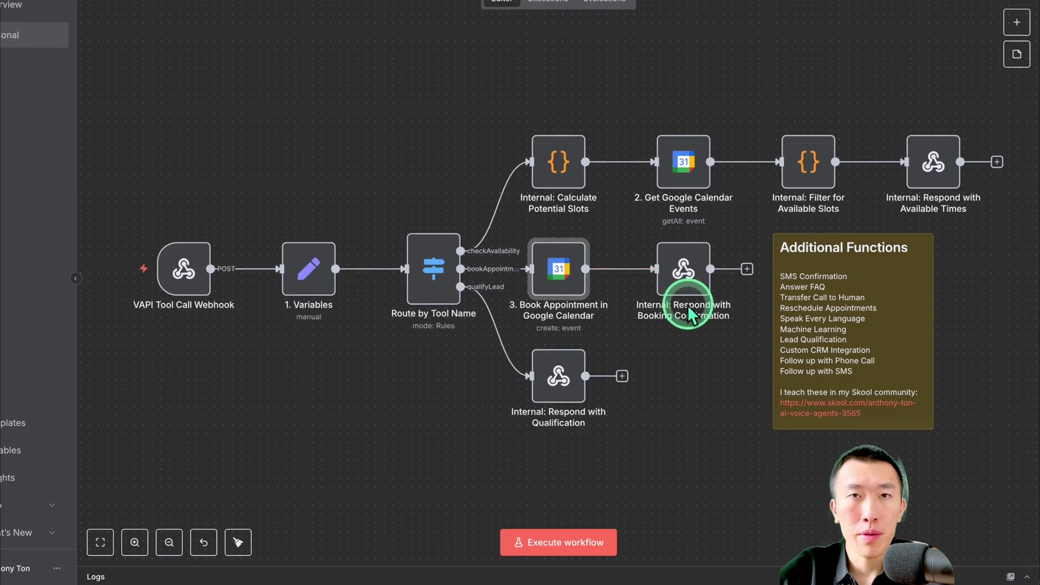
Save the workflow now that both Google Calendar nodes use the user's calendar
{"action": "mouse_move", "coordinate": [690, 293]}
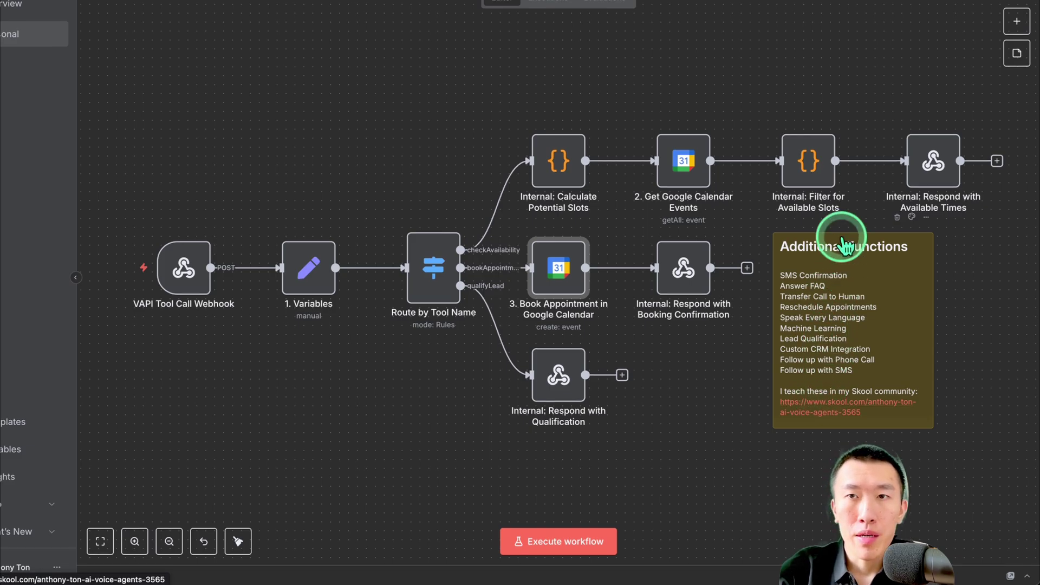
{"action": "left_click", "coordinate": [837, 11]}
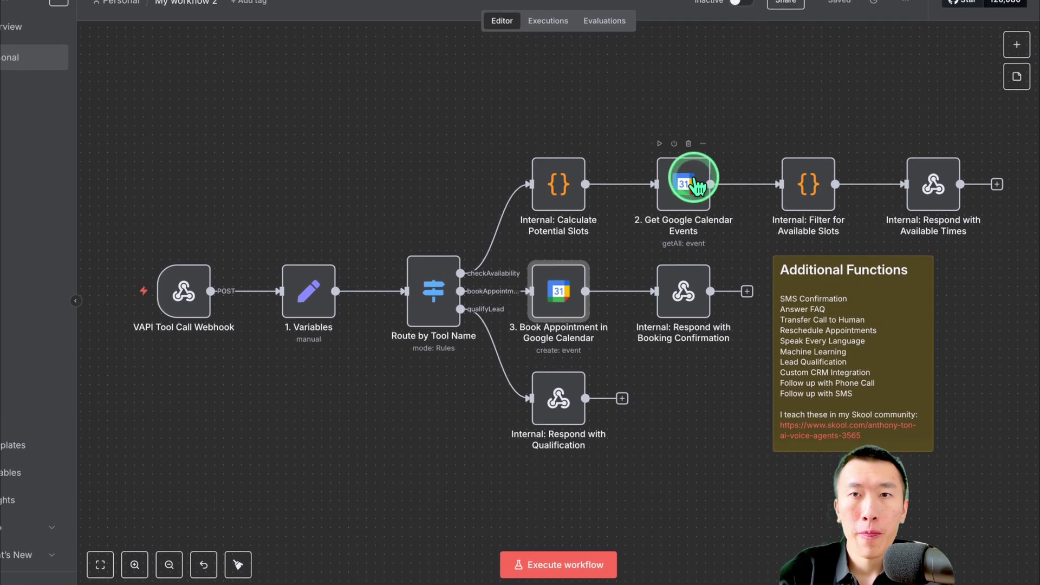
Switch the n8n workflow from Inactive to Active and go back to Vapi's checkAvailability tool
{"action": "left_click", "coordinate": [726, 9]}
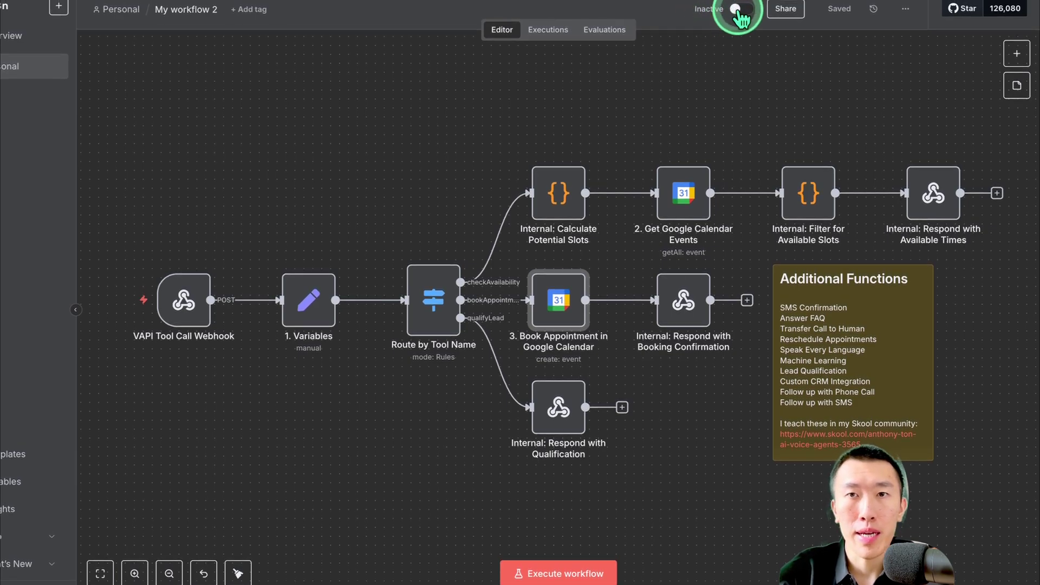
{"action": "left_click", "coordinate": [704, 86]}
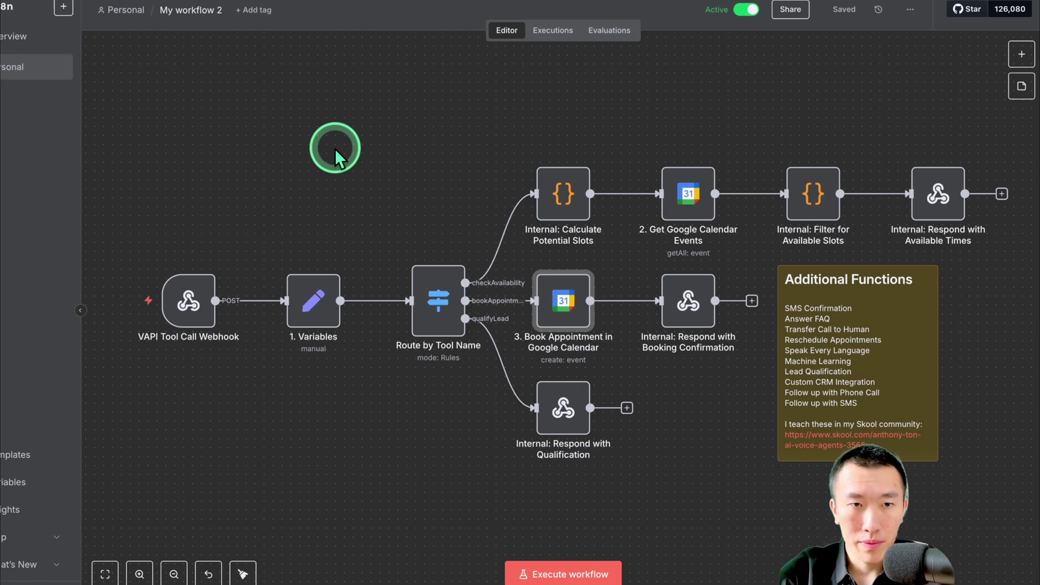
{"action": "mouse_move", "coordinate": [186, 300]}
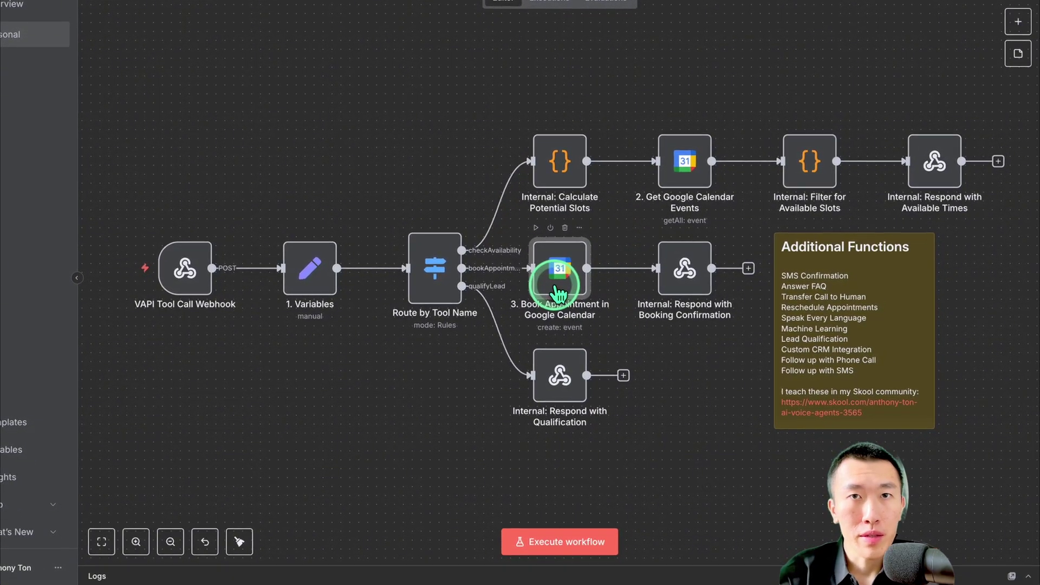
{"action": "left_click", "coordinate": [585, 82]}
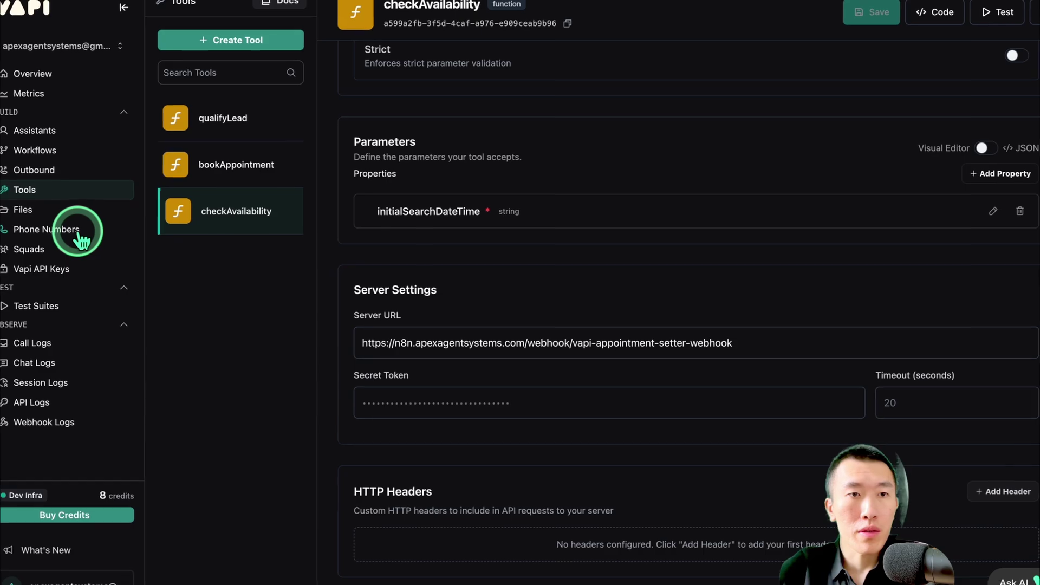
{"action": "left_click", "coordinate": [81, 238]}
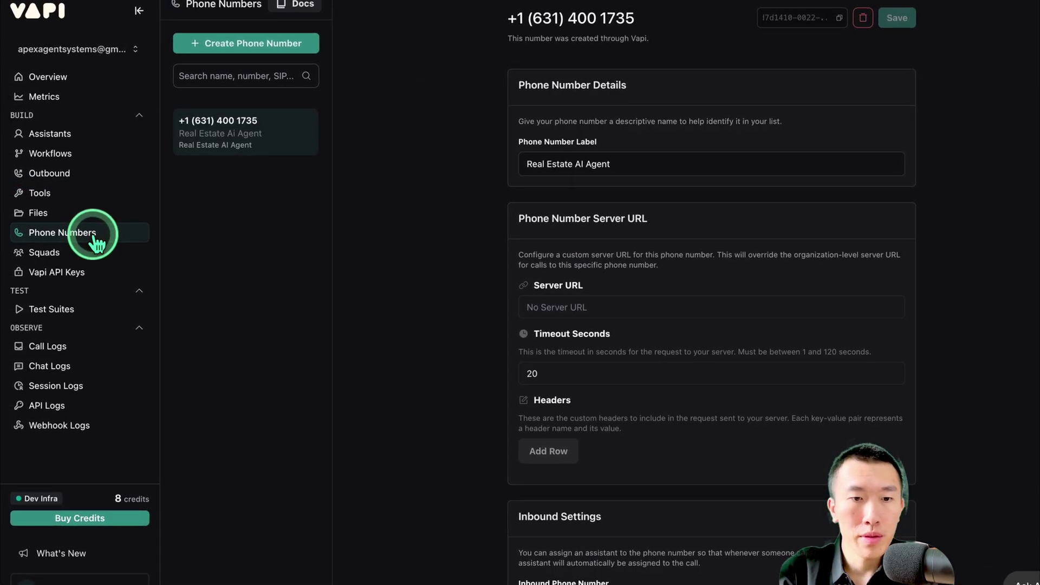
{"action": "left_click_drag", "start_coordinate": [500, 27], "coordinate": [721, 24]}
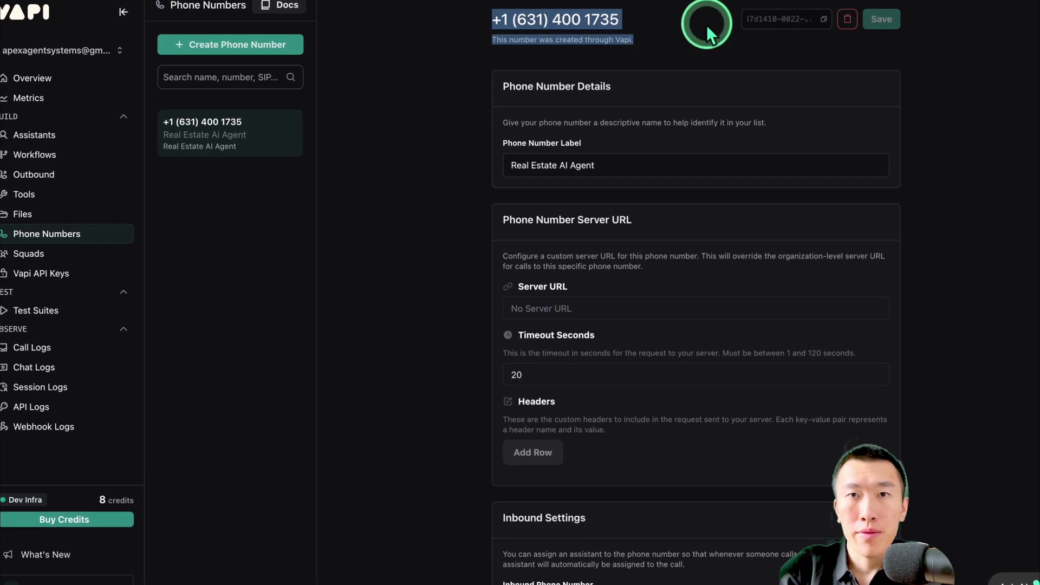
{"action": "left_click", "coordinate": [661, 24]}
{"action": "left_click_drag", "start_coordinate": [649, 24], "coordinate": [472, 18]}
{"action": "left_click", "coordinate": [495, 18]}
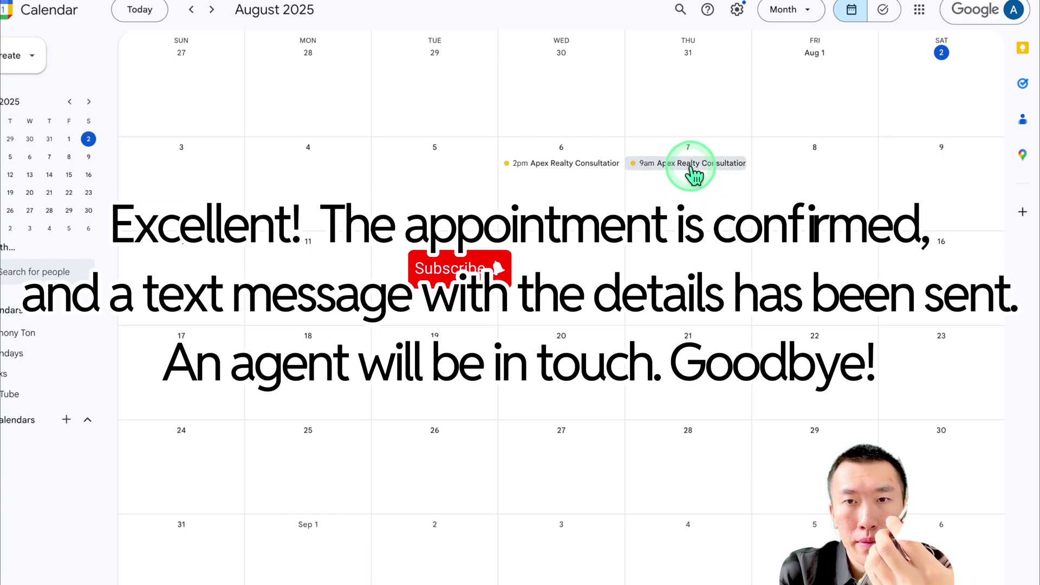
Open the 9am Apex Realty Consultation event and highlight its description details
{"action": "left_click", "coordinate": [693, 164]}
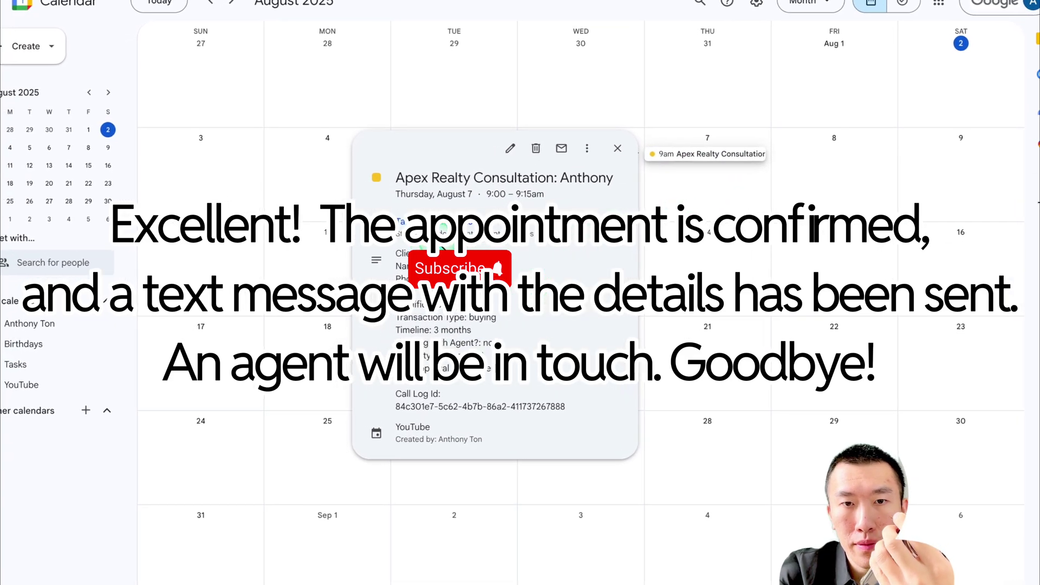
{"action": "left_click_drag", "start_coordinate": [384, 253], "coordinate": [588, 443]}
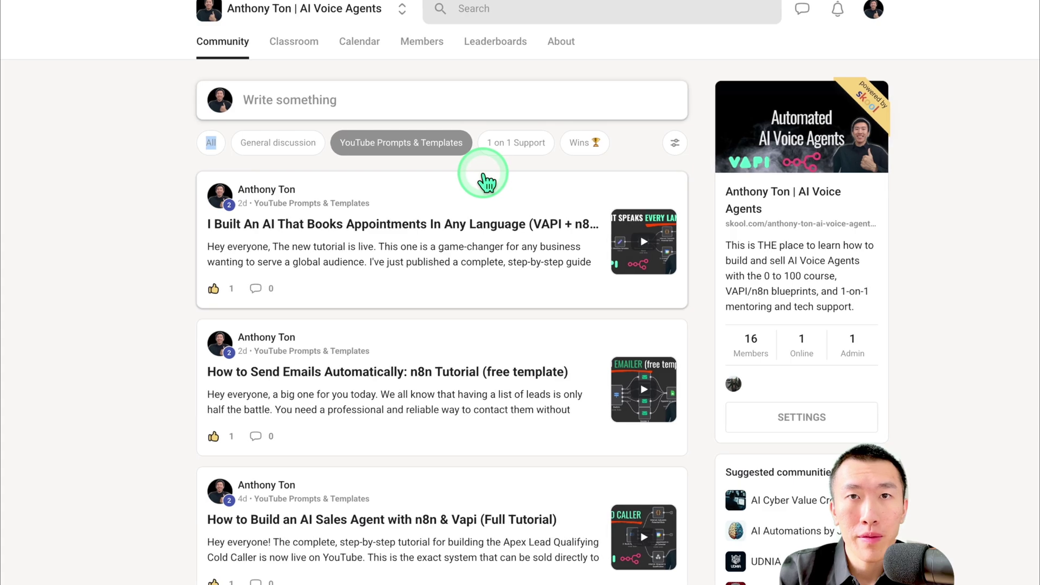
Filter to 1 on 1 Support, open the Pre-Qualified Leads Confirmation post, and scroll to its comments
{"action": "left_click", "coordinate": [510, 151]}
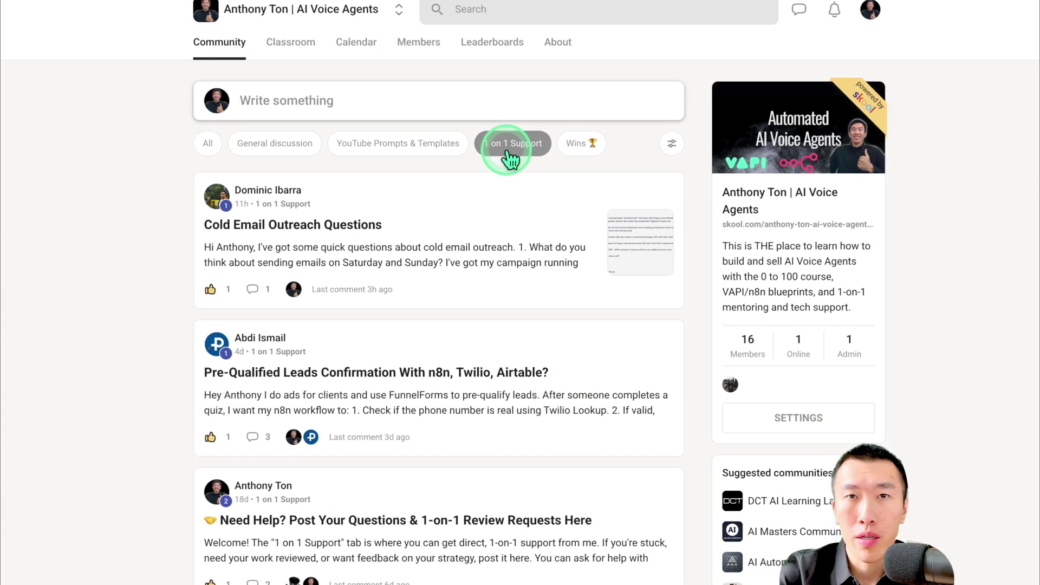
{"action": "left_click", "coordinate": [481, 372]}
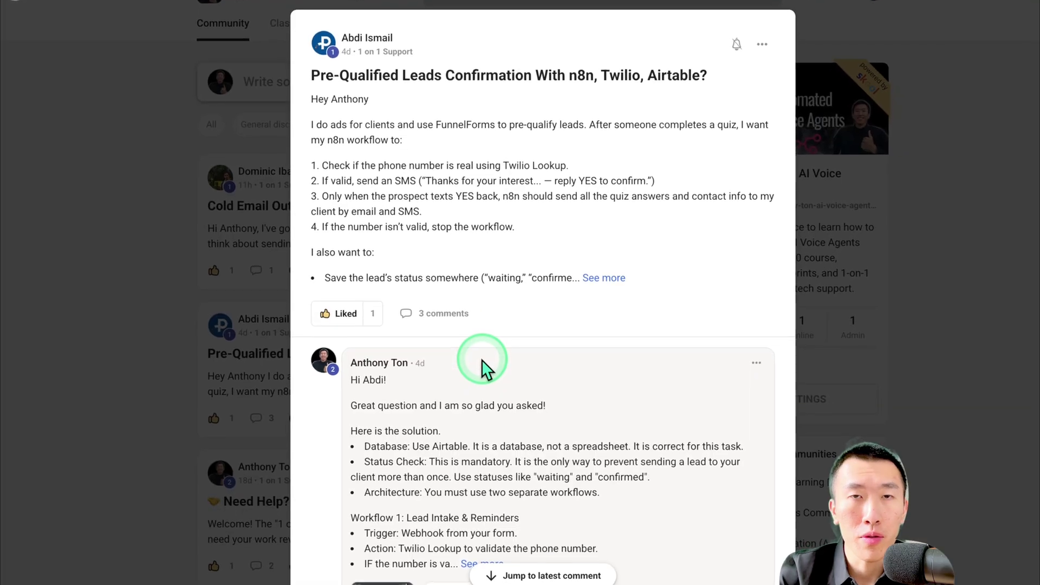
{"action": "scroll", "coordinate": [482, 356], "scroll_direction": "down", "scroll_amount": 4}
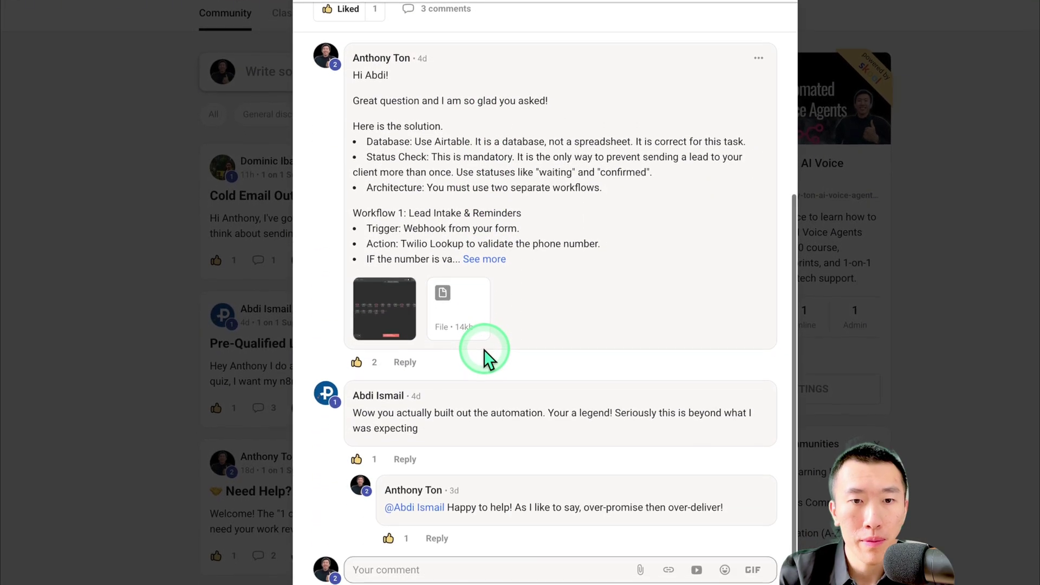